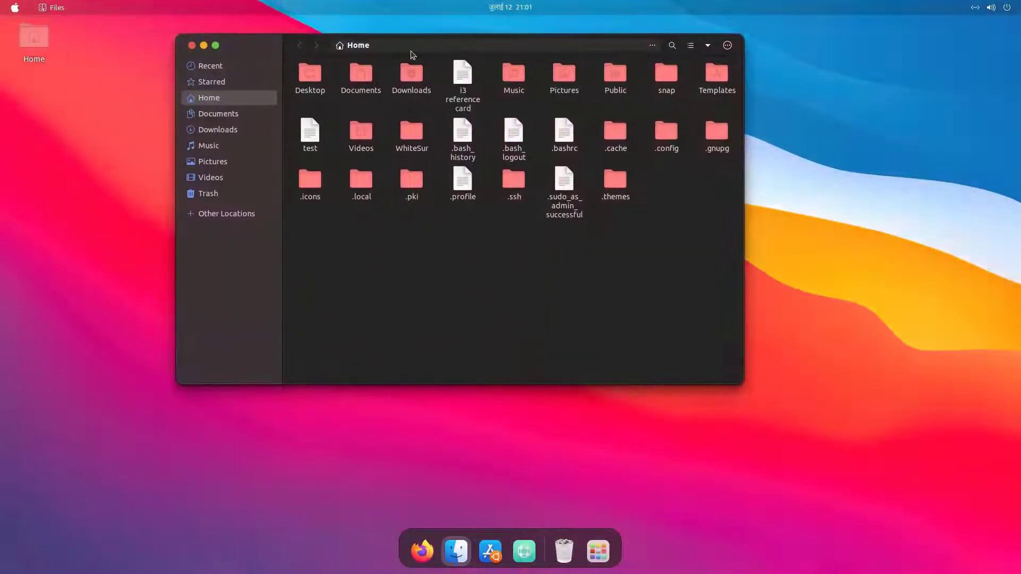
Open the Trash folder from the dock, then close the Trash window
{"action": "left_click", "coordinate": [457, 554]}
{"action": "left_click", "coordinate": [565, 556]}
{"action": "left_click", "coordinate": [566, 560]}
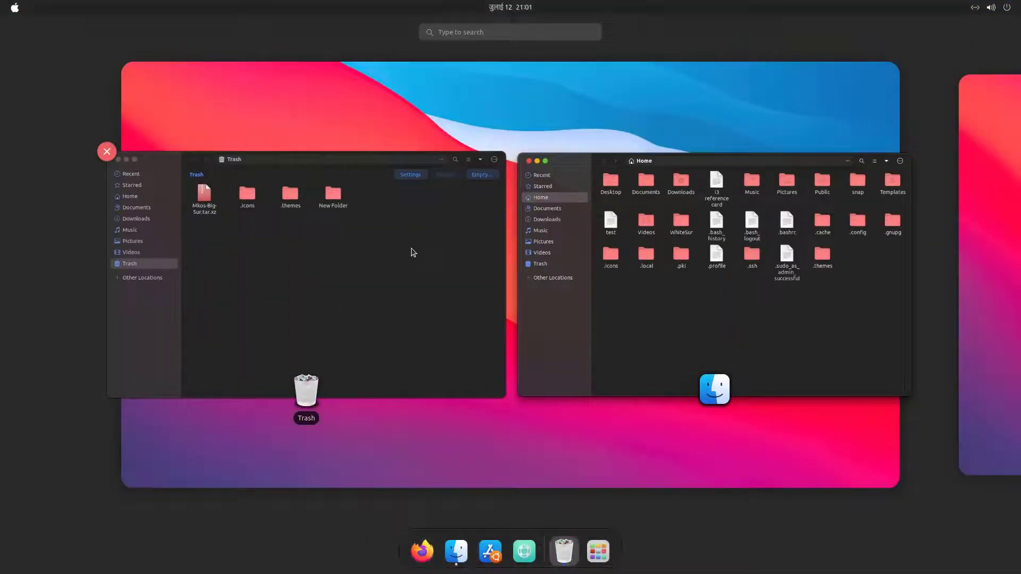
{"action": "left_click", "coordinate": [410, 251]}
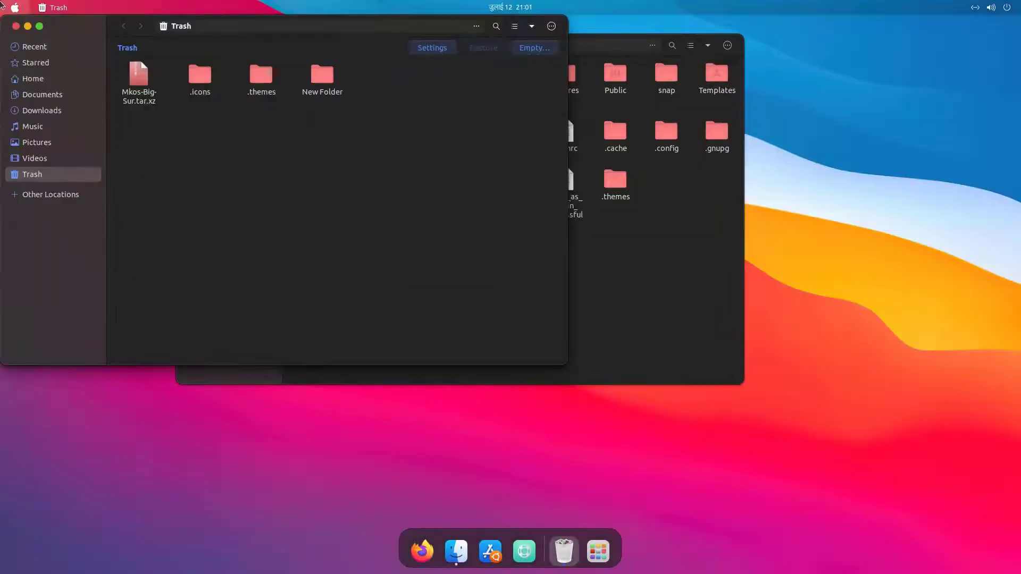
{"action": "left_click", "coordinate": [104, 150]}
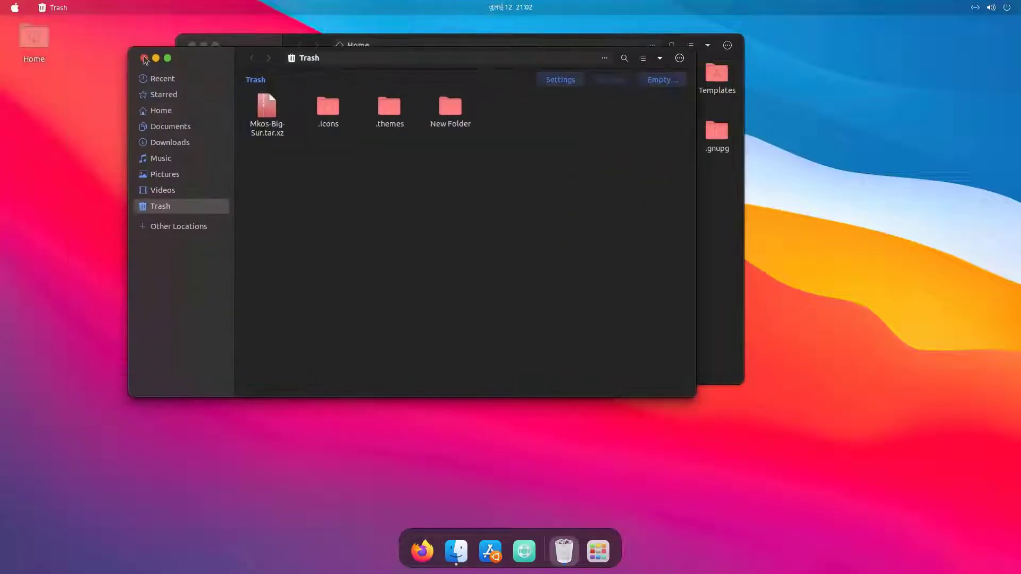
{"action": "left_click", "coordinate": [145, 58]}
Open system Settings from the status menu and move its window aside
{"action": "left_click", "coordinate": [511, 8]}
{"action": "left_click", "coordinate": [989, 8]}
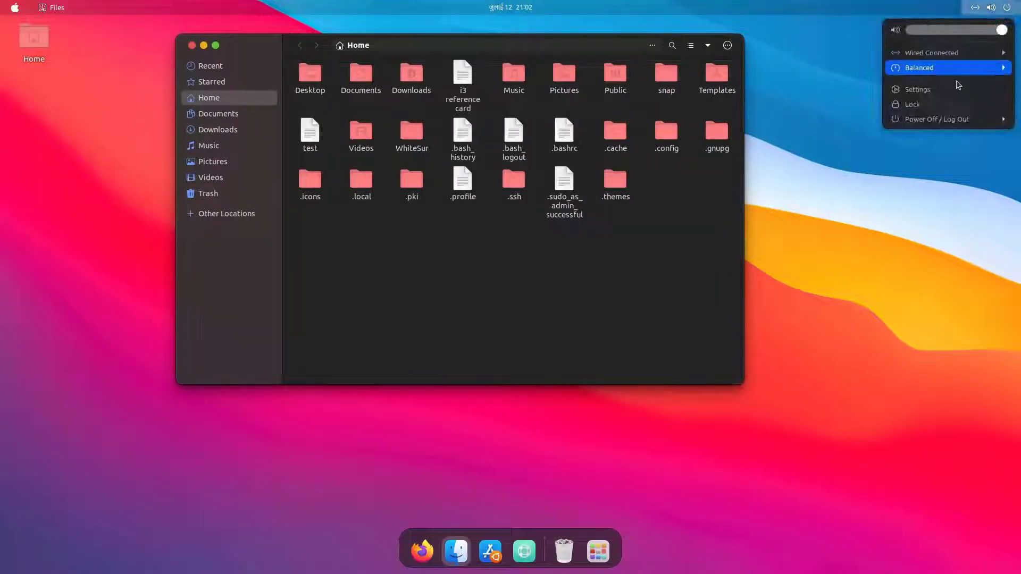
{"action": "left_click", "coordinate": [956, 70]}
{"action": "left_click", "coordinate": [947, 134]}
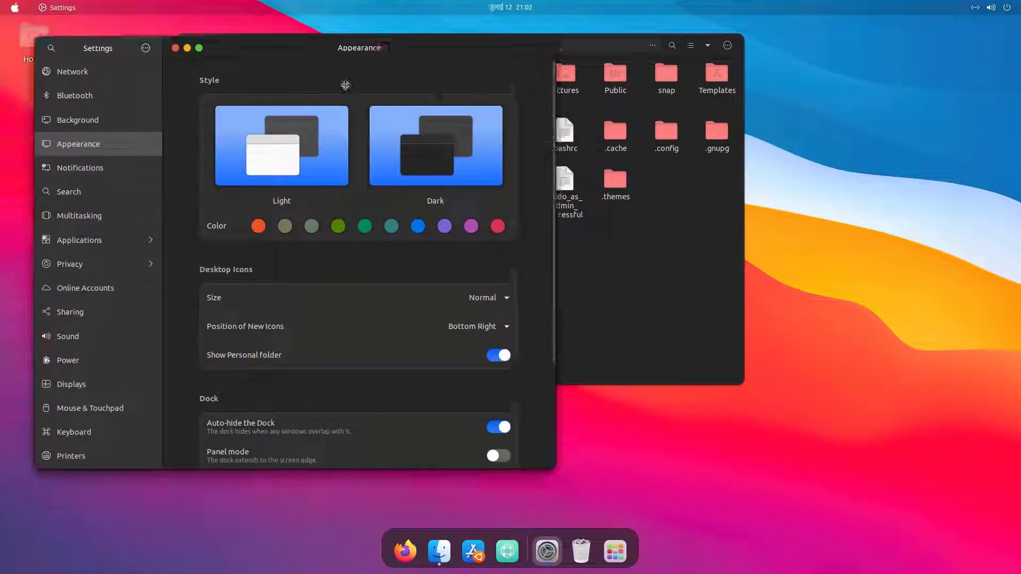
{"action": "left_click_drag", "start_coordinate": [359, 46], "coordinate": [816, 77]}
Minimize and restore the Home window, and check the Settings app menu
{"action": "left_click_drag", "start_coordinate": [207, 46], "coordinate": [194, 57]}
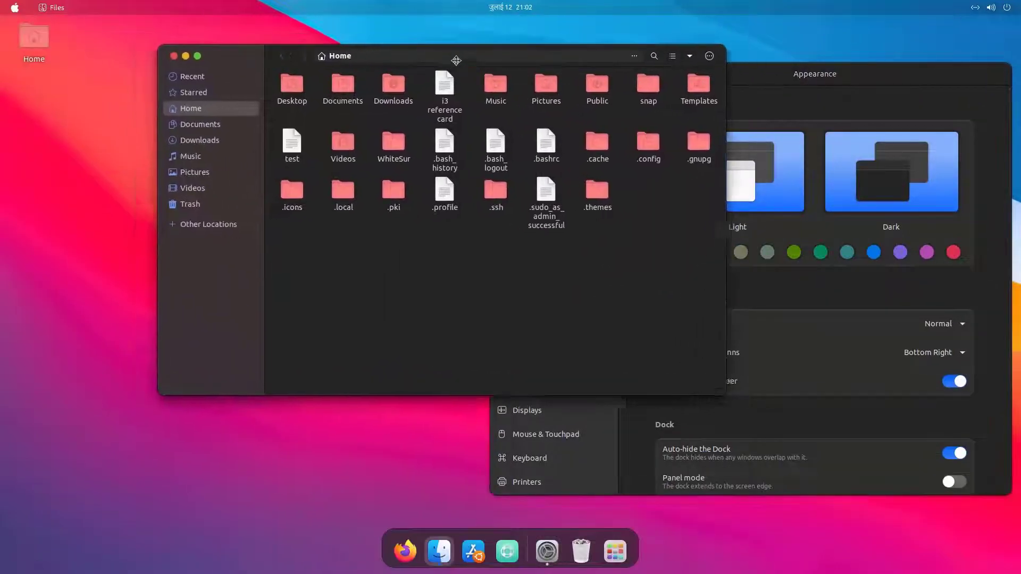
{"action": "left_click", "coordinate": [192, 57]}
{"action": "left_click", "coordinate": [440, 551]}
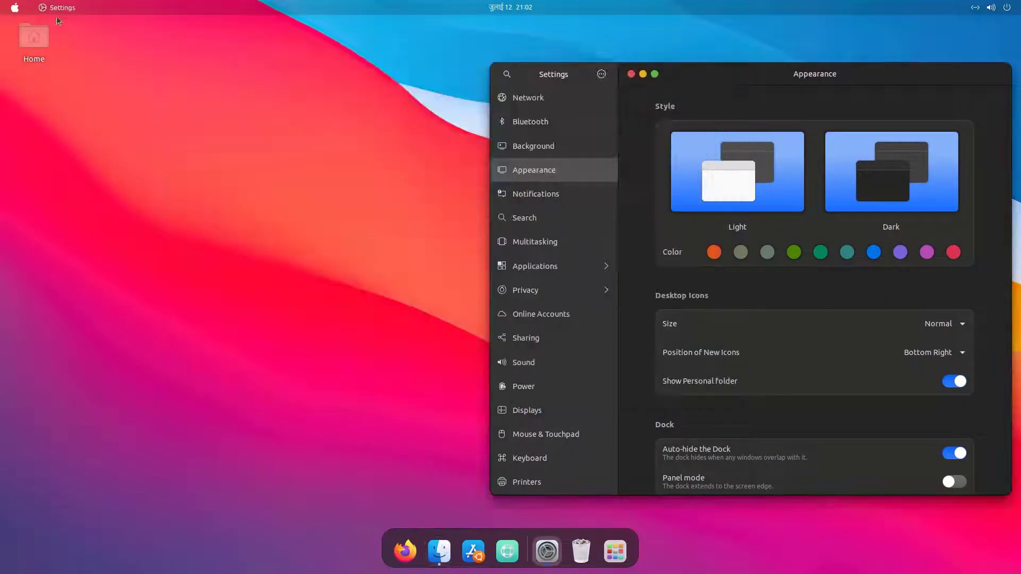
{"action": "left_click", "coordinate": [58, 8]}
{"action": "left_click", "coordinate": [76, 68]}
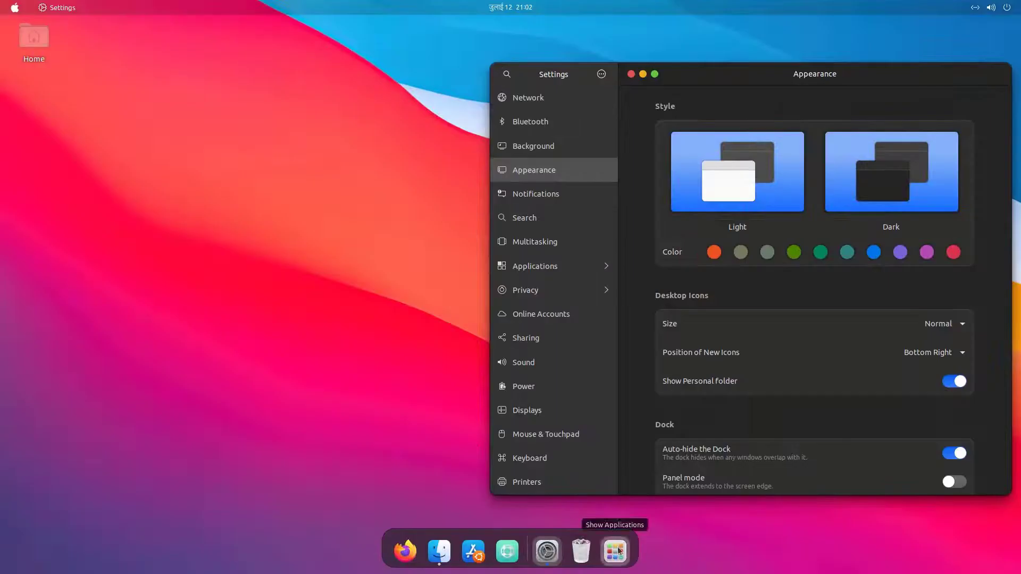
Close Settings, minimize the Home window, and select the Home desktop icon
{"action": "left_click", "coordinate": [615, 552]}
{"action": "left_click", "coordinate": [615, 551]}
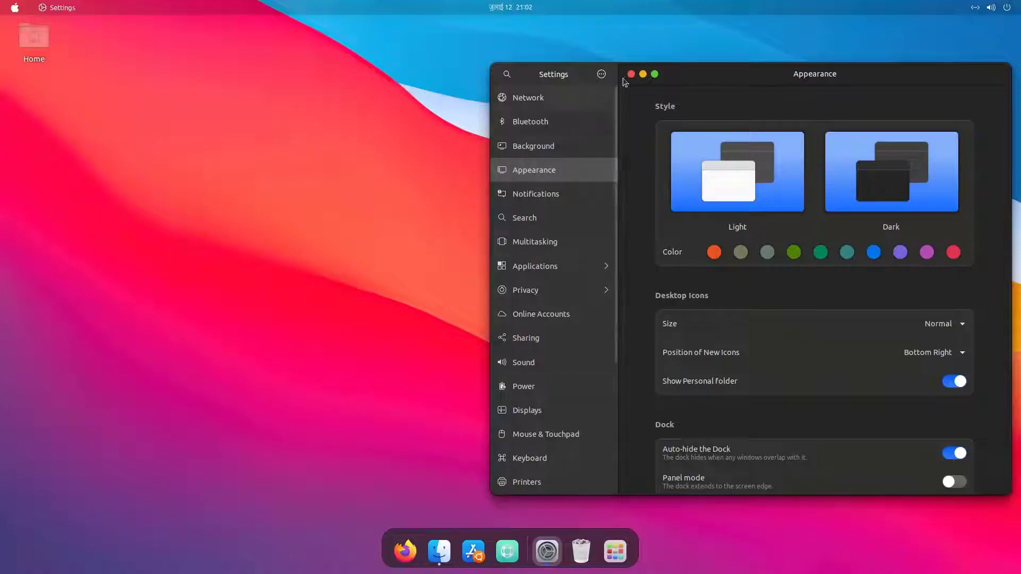
{"action": "left_click", "coordinate": [642, 72]}
{"action": "left_click", "coordinate": [456, 552]}
{"action": "left_click", "coordinate": [192, 57]}
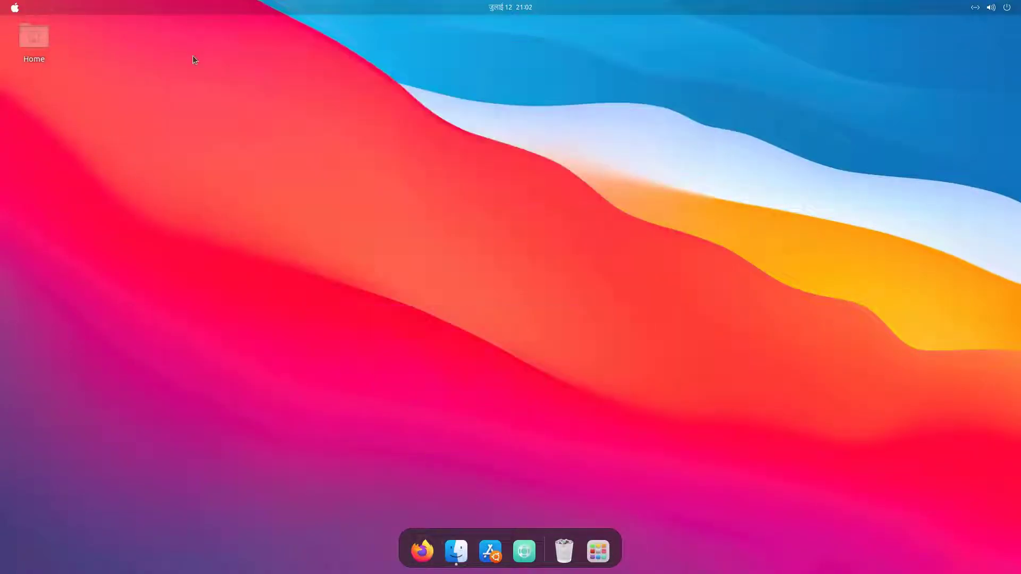
{"action": "left_click", "coordinate": [457, 549]}
Launch Terminal, run neofetch, highlight GNOME 42.2, then close the terminal with Ctrl+D
{"action": "left_click", "coordinate": [182, 53]}
{"action": "double_click", "coordinate": [34, 36]}
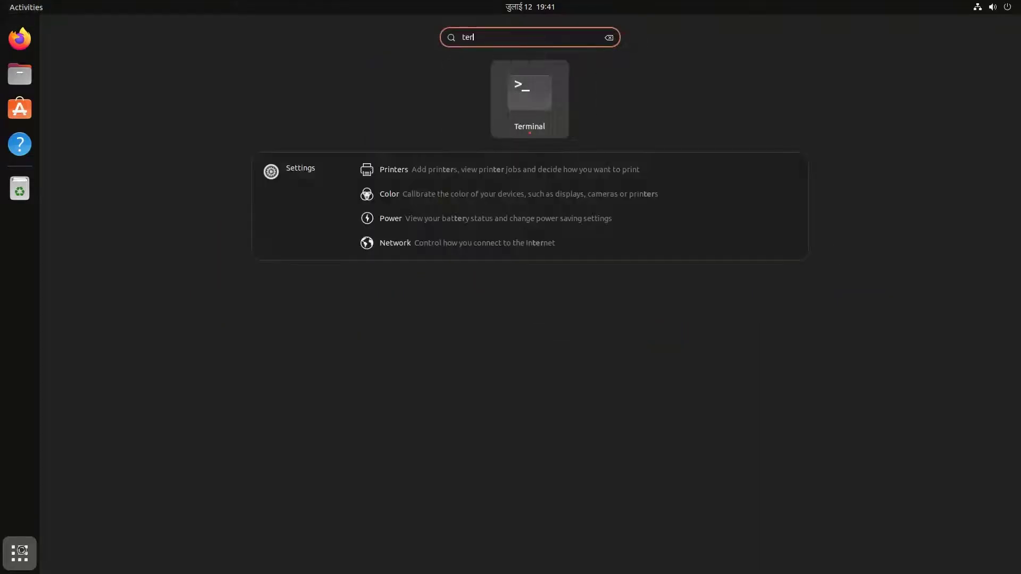
{"action": "key", "text": "Return"}
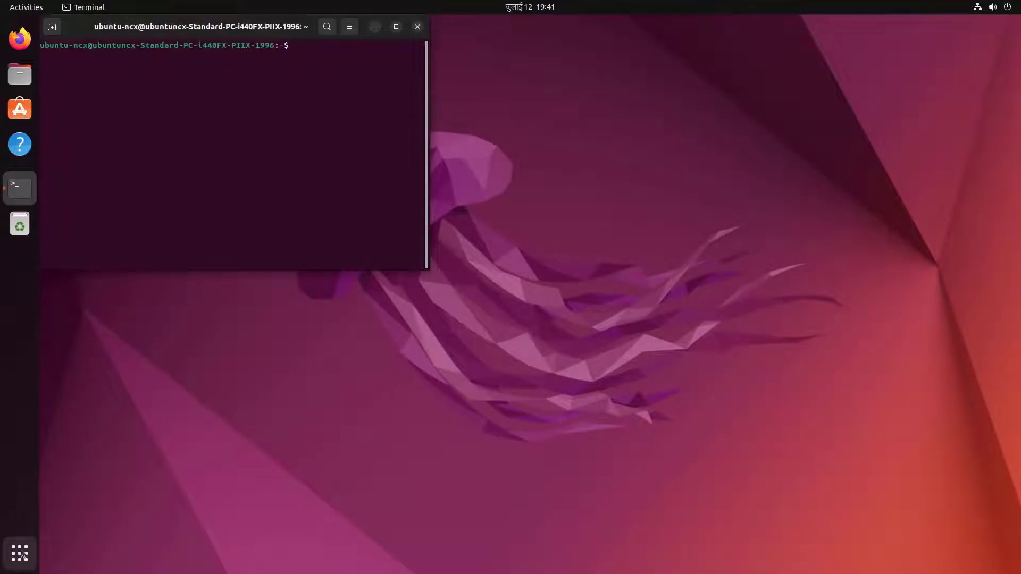
{"action": "type", "text": "neofetch"}
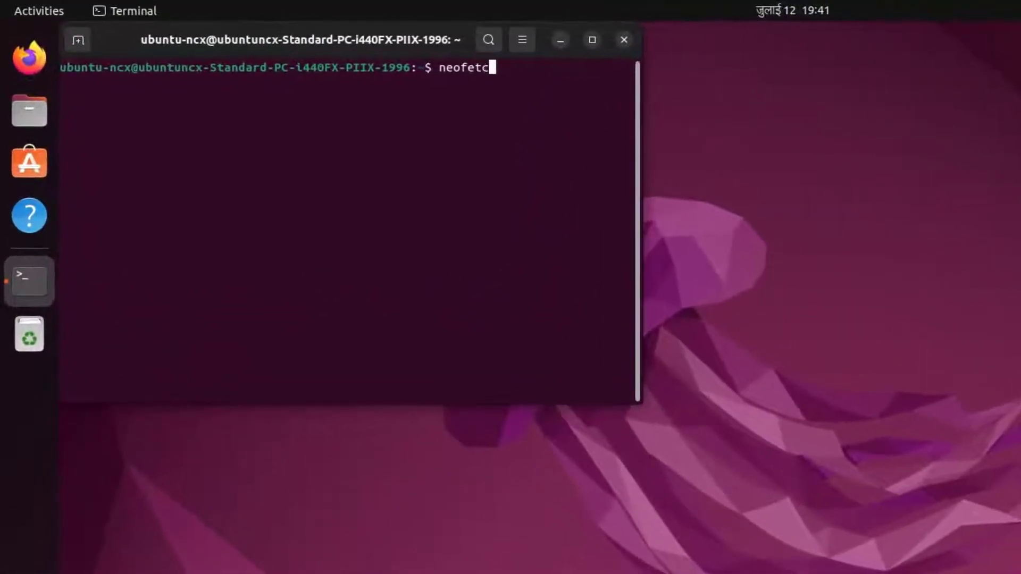
{"action": "key", "text": "Return"}
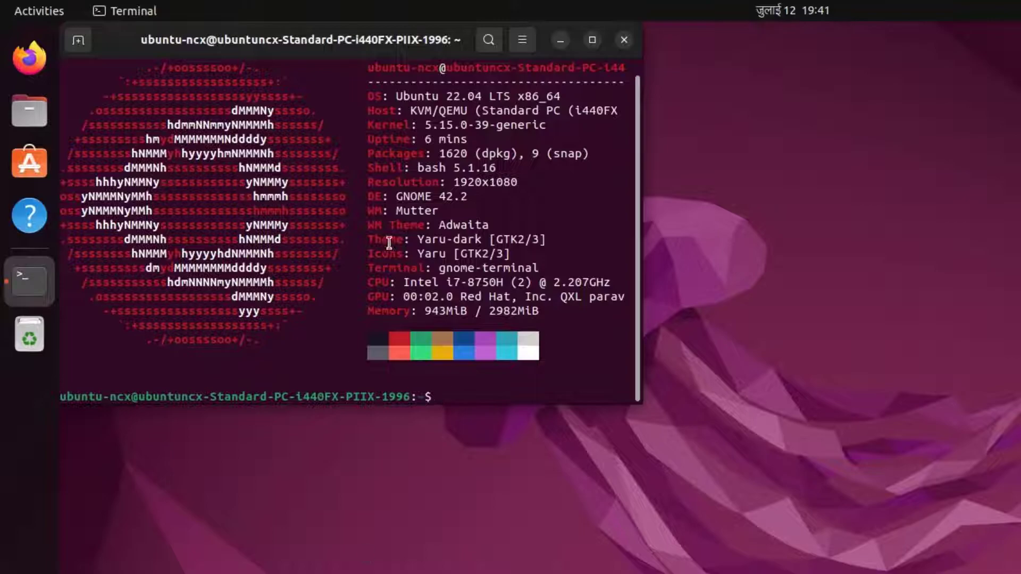
{"action": "left_click_drag", "start_coordinate": [474, 197], "coordinate": [417, 196]}
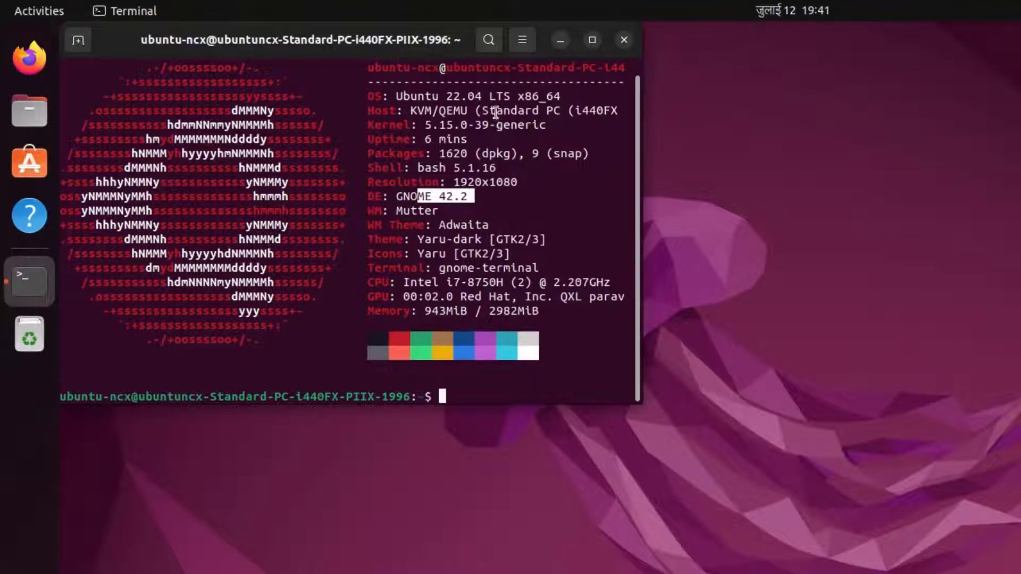
{"action": "key", "text": "ctrl+d"}
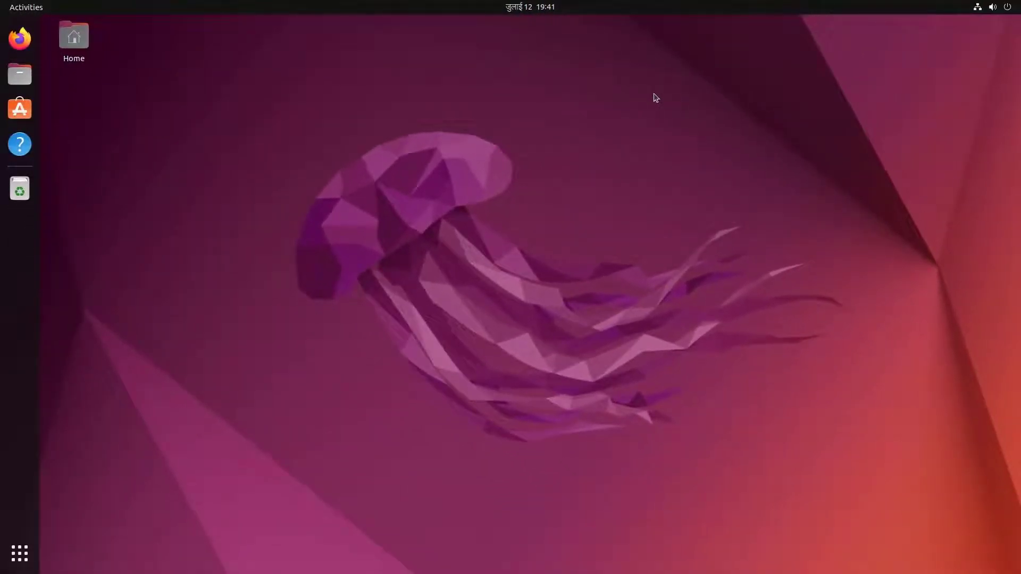
Open Ubuntu Software and view the GNOME Tweaks details, which show it is installed
{"action": "left_click", "coordinate": [20, 109]}
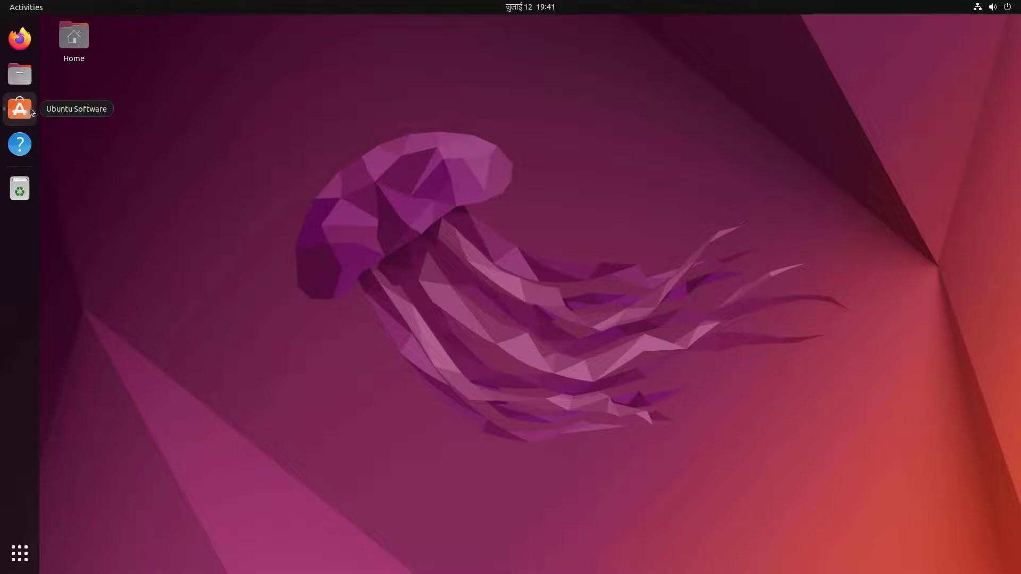
{"action": "type", "text": "gnome t"}
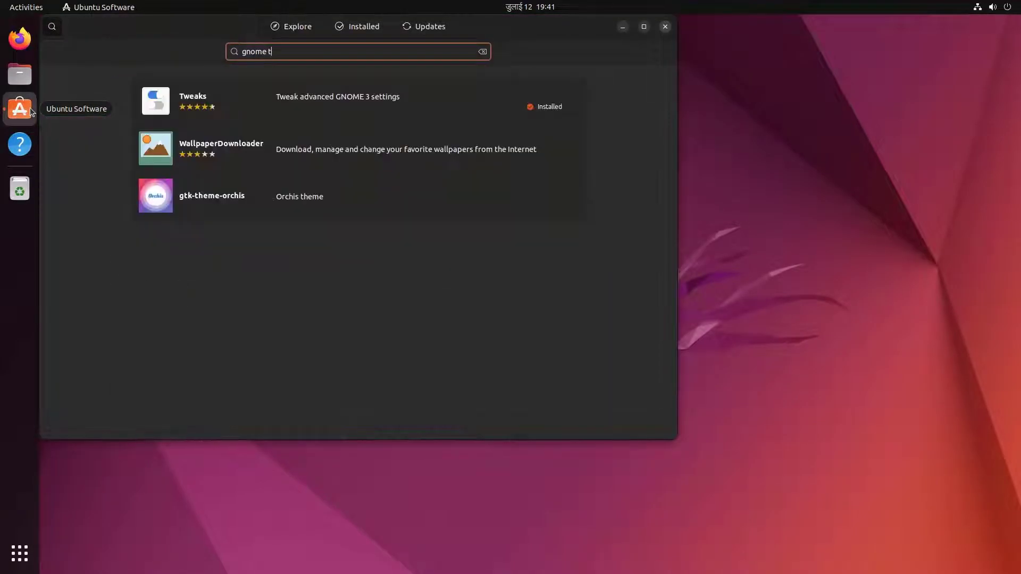
{"action": "type", "text": "wea"}
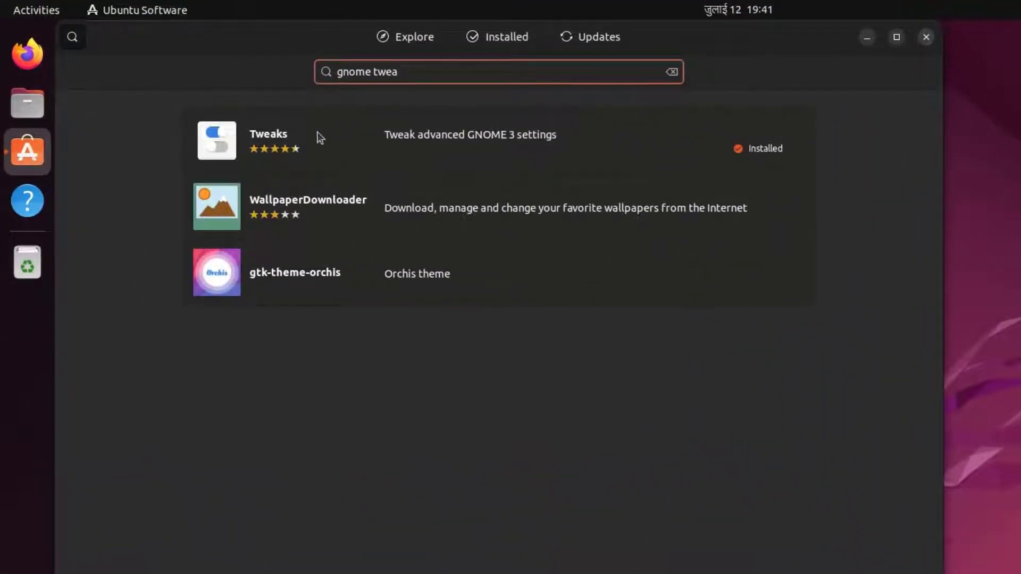
{"action": "left_click", "coordinate": [318, 137]}
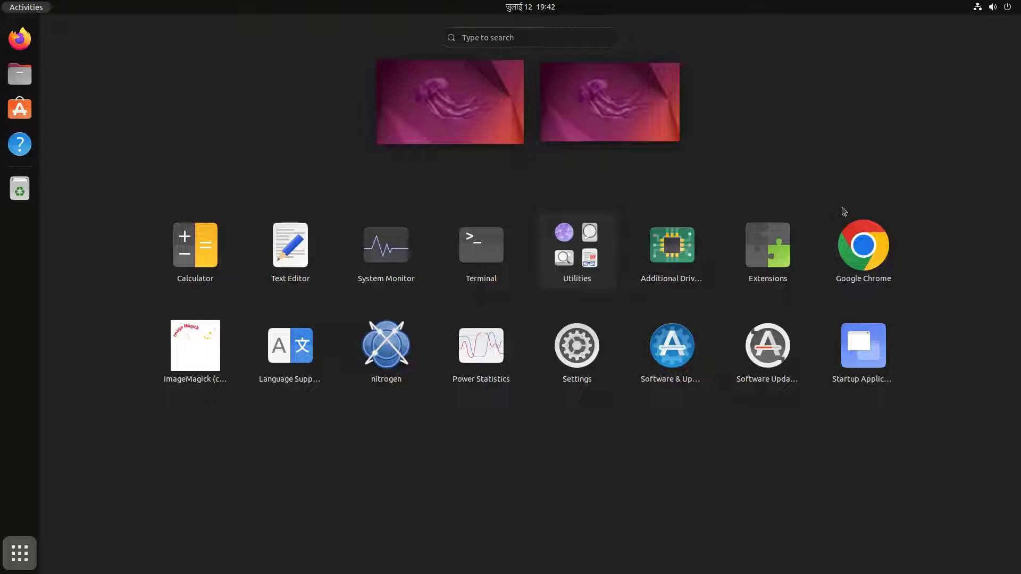
In Appearance, turn on dock auto-hide and turn off panel mode, move the dock to Bottom, and shrink its icons
{"action": "left_click", "coordinate": [577, 347]}
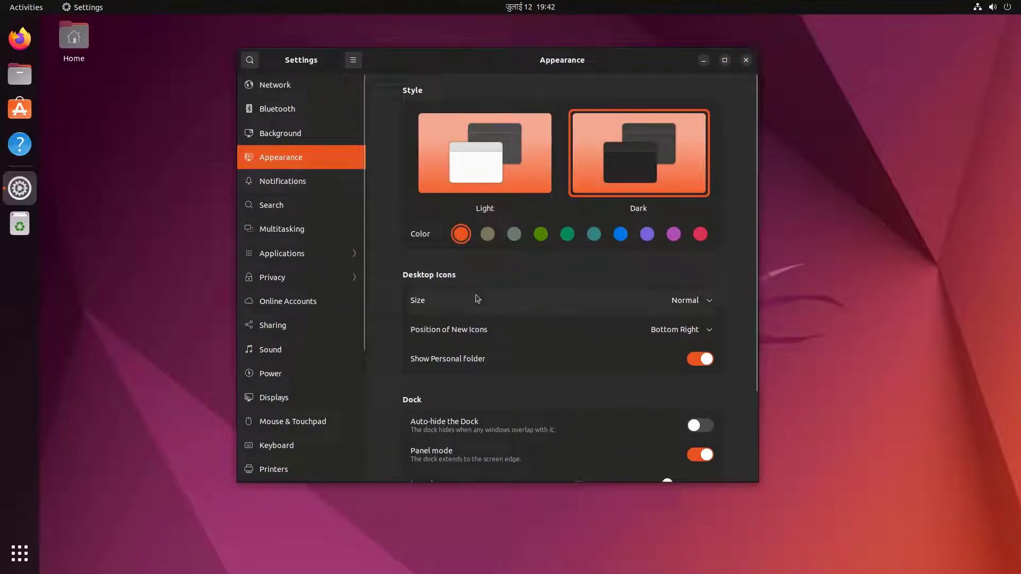
{"action": "scroll", "coordinate": [397, 266], "scroll_direction": "down", "scroll_amount": 3}
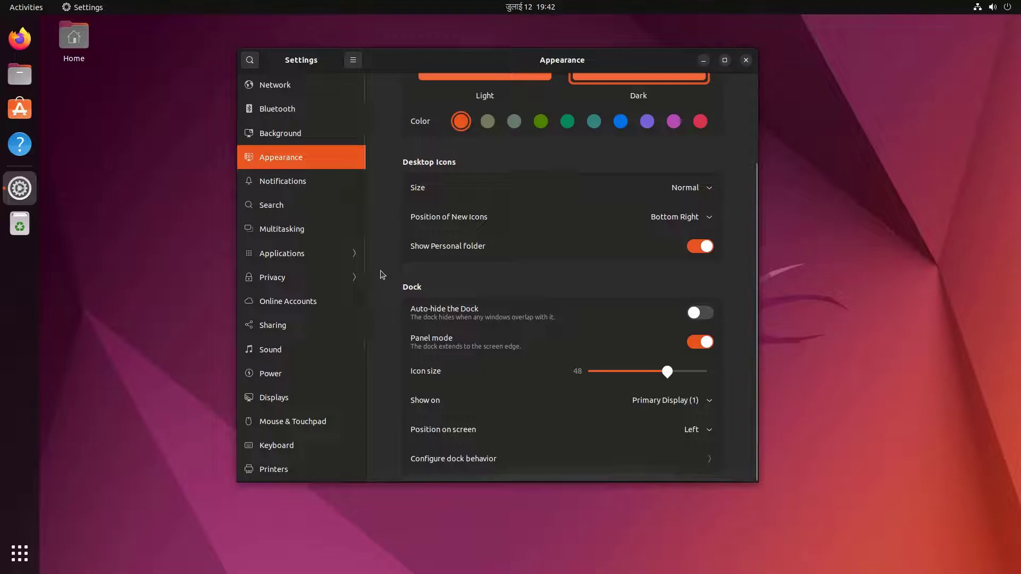
{"action": "left_click", "coordinate": [694, 313]}
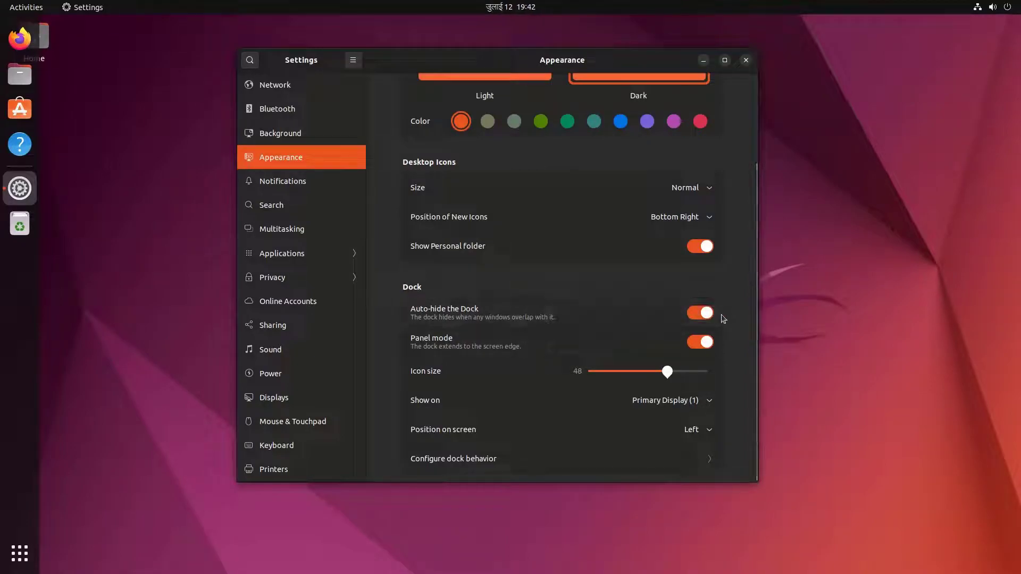
{"action": "left_click", "coordinate": [703, 343]}
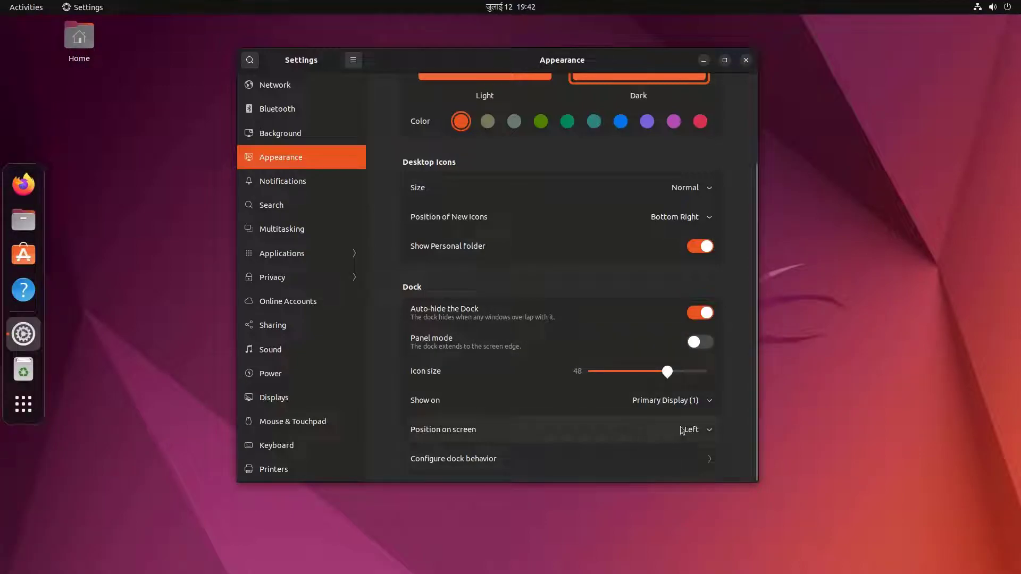
{"action": "left_click", "coordinate": [708, 431]}
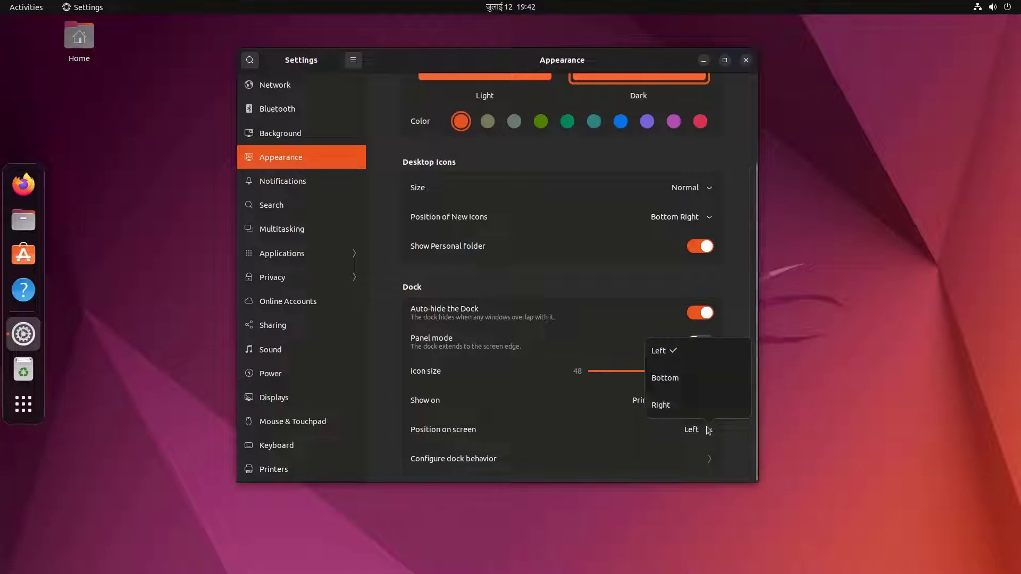
{"action": "left_click", "coordinate": [700, 385]}
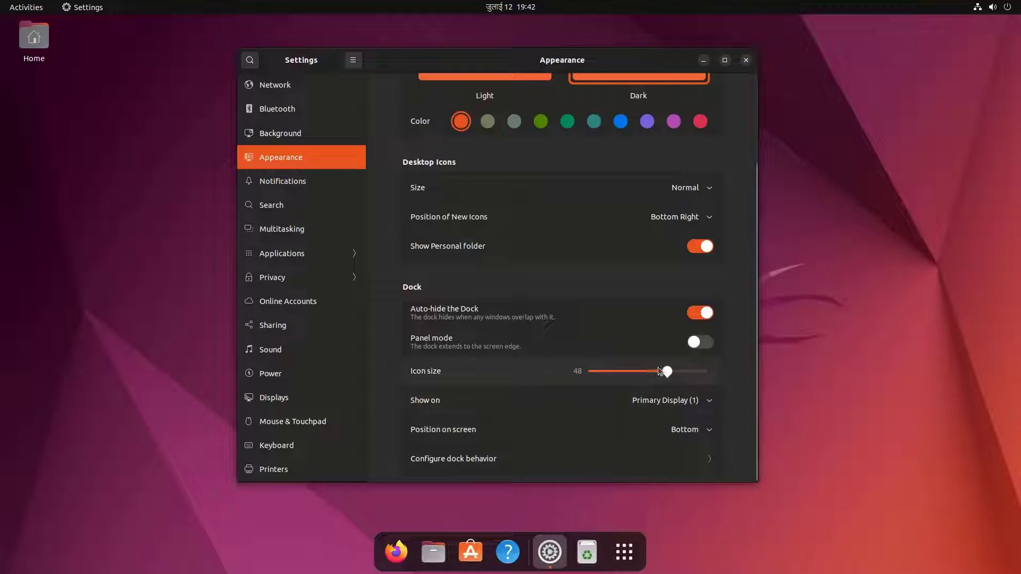
{"action": "left_click_drag", "start_coordinate": [667, 371], "coordinate": [661, 375]}
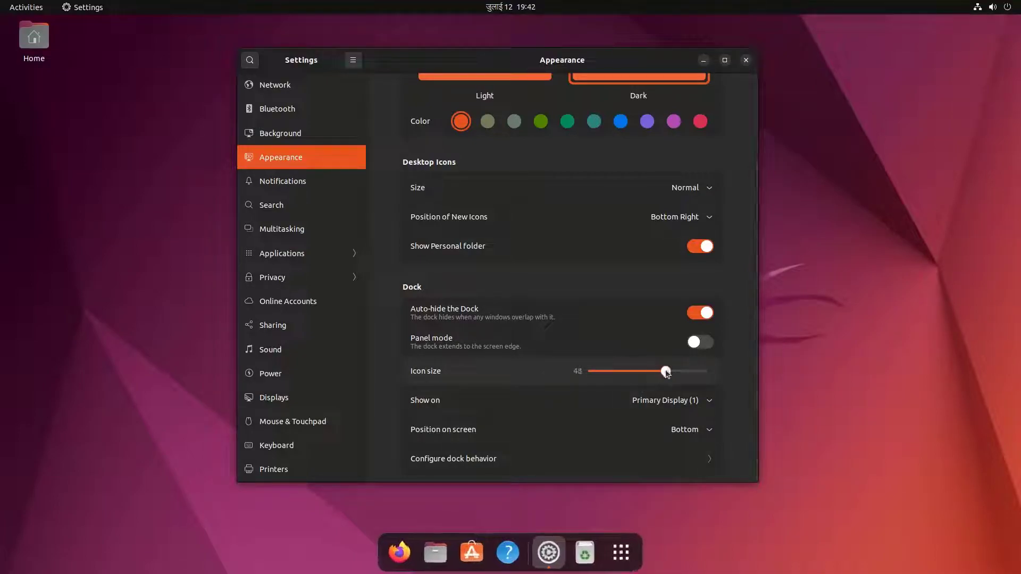
In Chrome, open extensions.gnome.org and add the GNOME Shell integration extension
{"action": "left_click", "coordinate": [746, 60]}
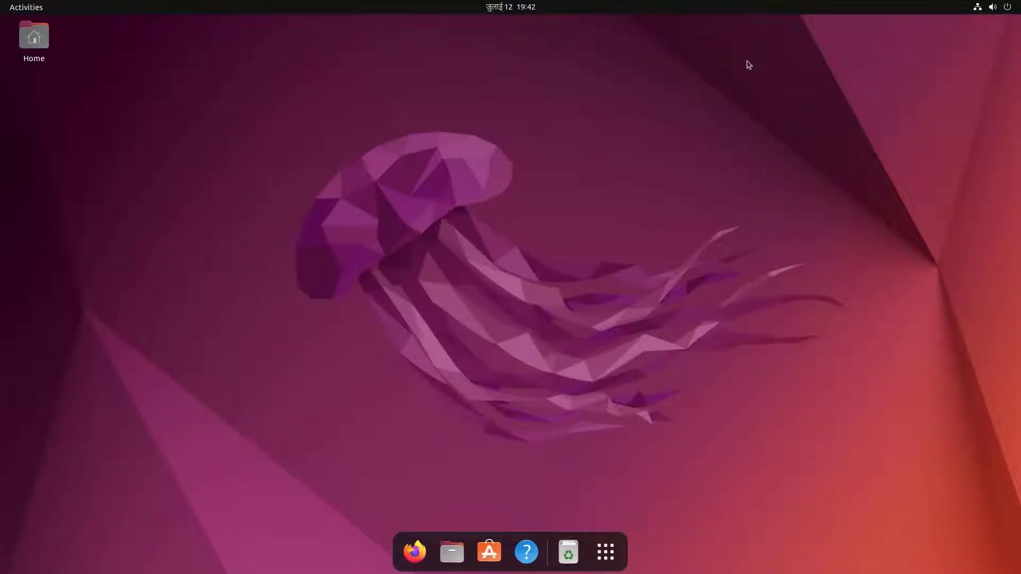
{"action": "key", "text": "super+a"}
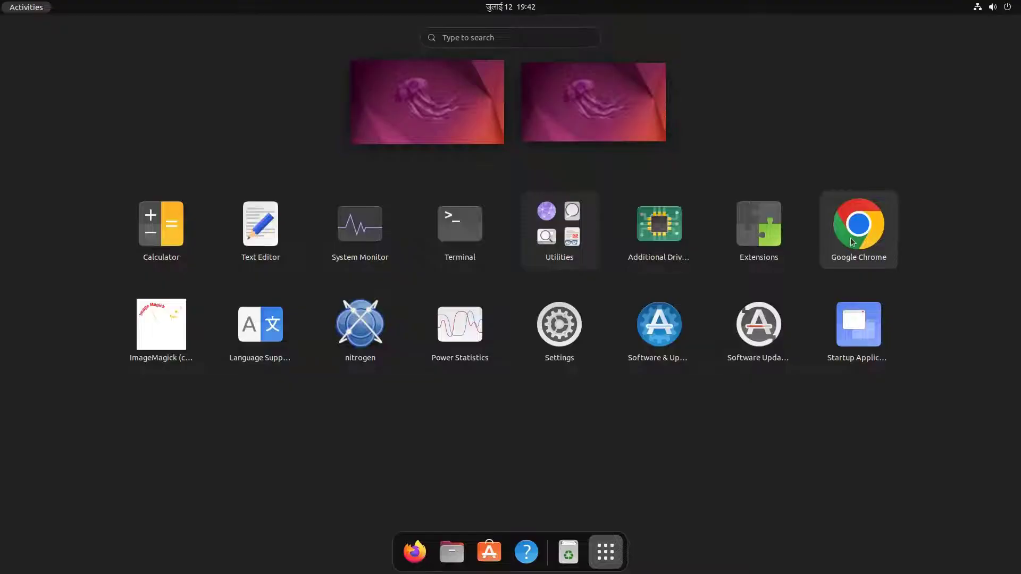
{"action": "left_click", "coordinate": [850, 238]}
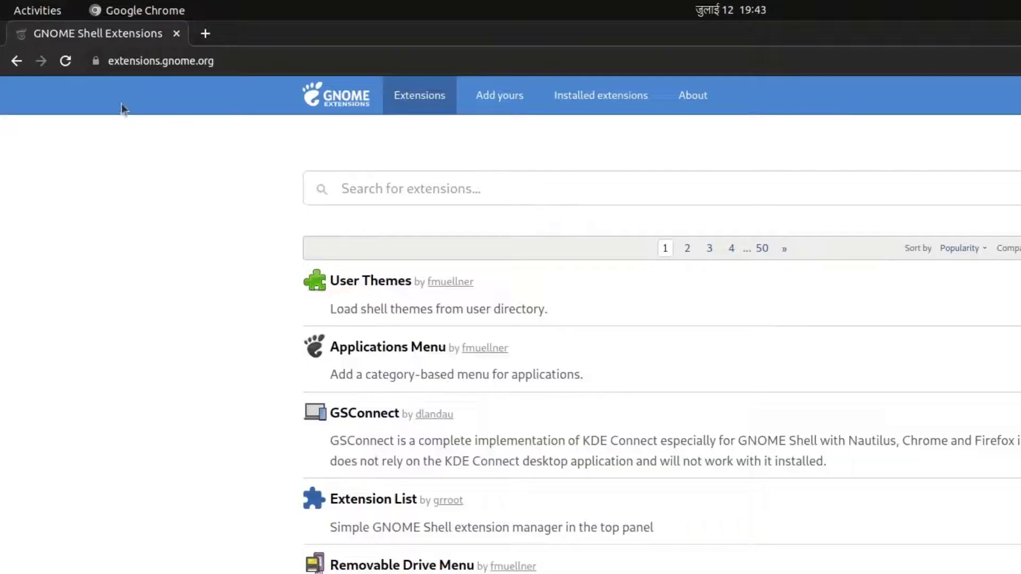
{"action": "left_click", "coordinate": [71, 65]}
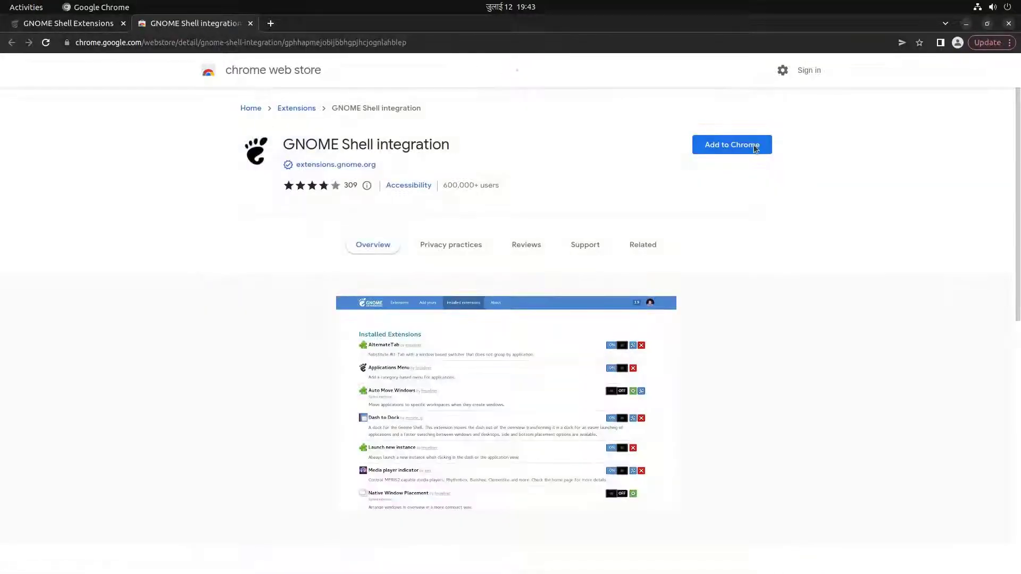
{"action": "left_click", "coordinate": [755, 147]}
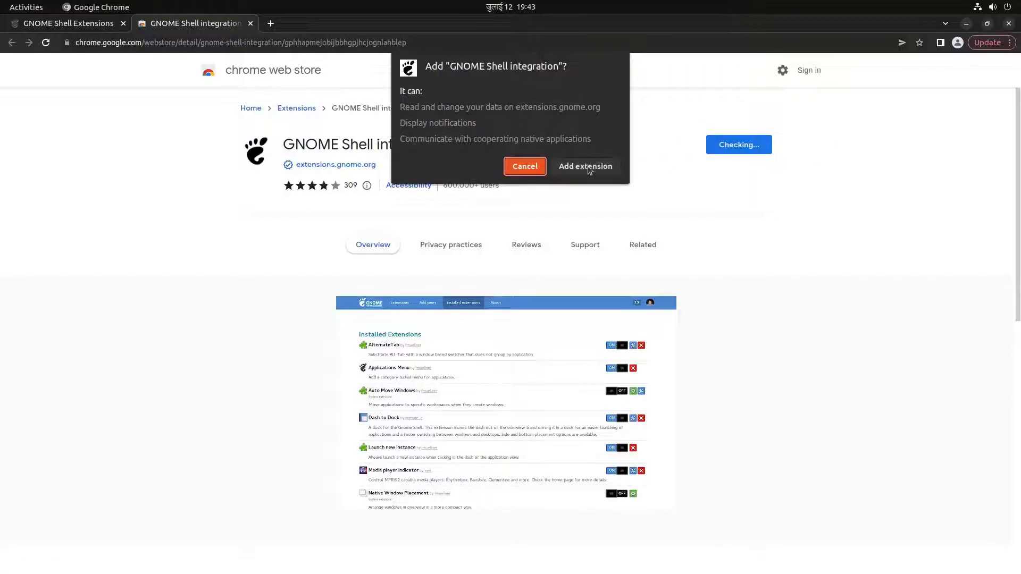
{"action": "left_click", "coordinate": [589, 169]}
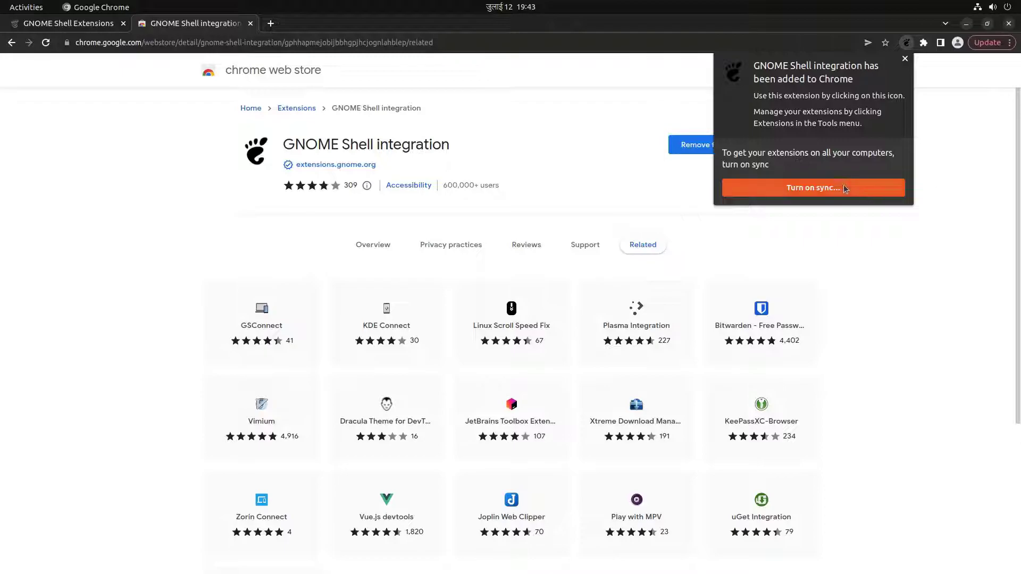
{"action": "left_click", "coordinate": [975, 168]}
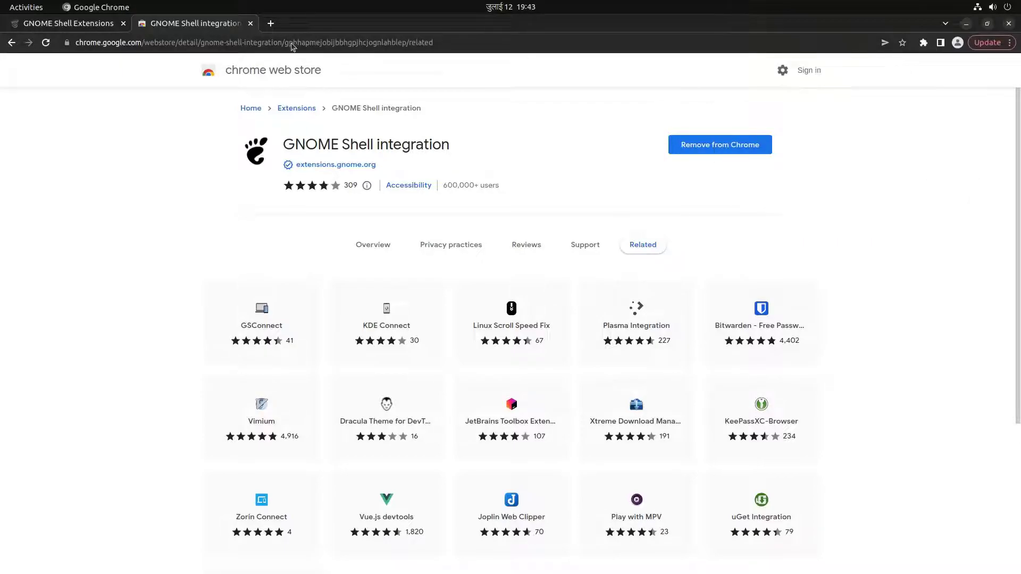
Reload extensions.gnome.org, then switch on and install the User Themes extension
{"action": "left_click", "coordinate": [250, 23]}
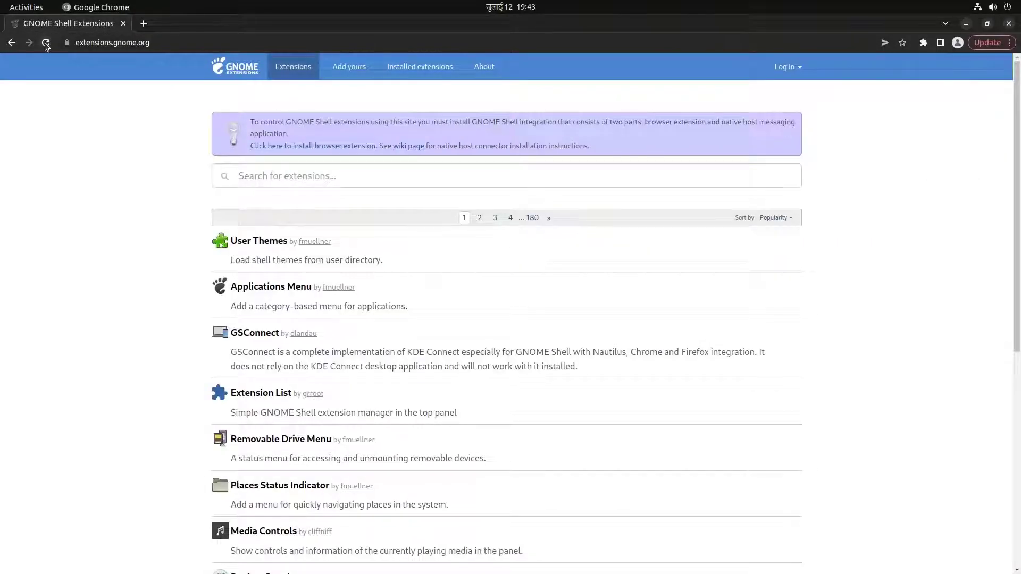
{"action": "left_click", "coordinate": [44, 44]}
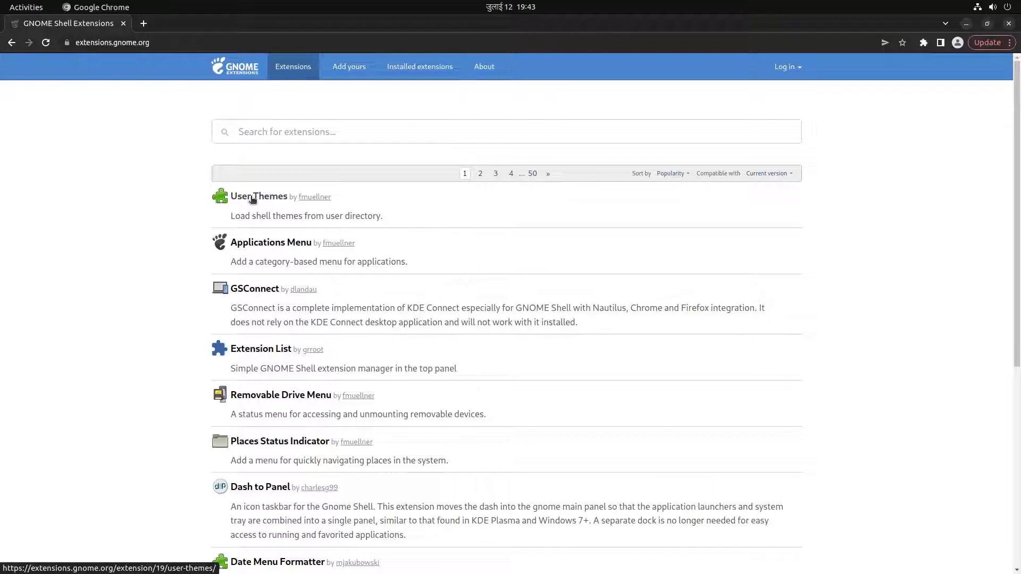
{"action": "left_click", "coordinate": [250, 197]}
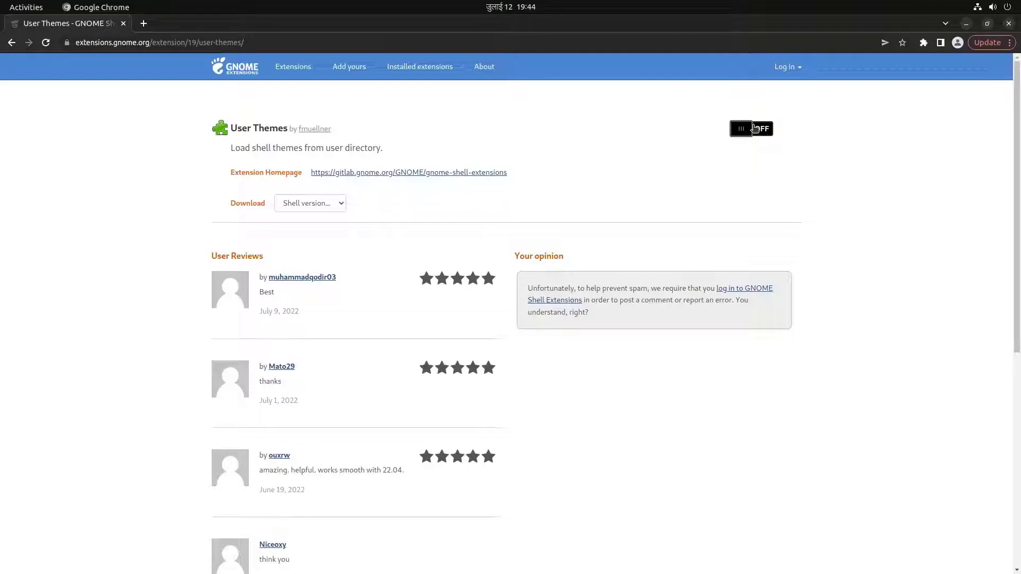
{"action": "left_click", "coordinate": [754, 129]}
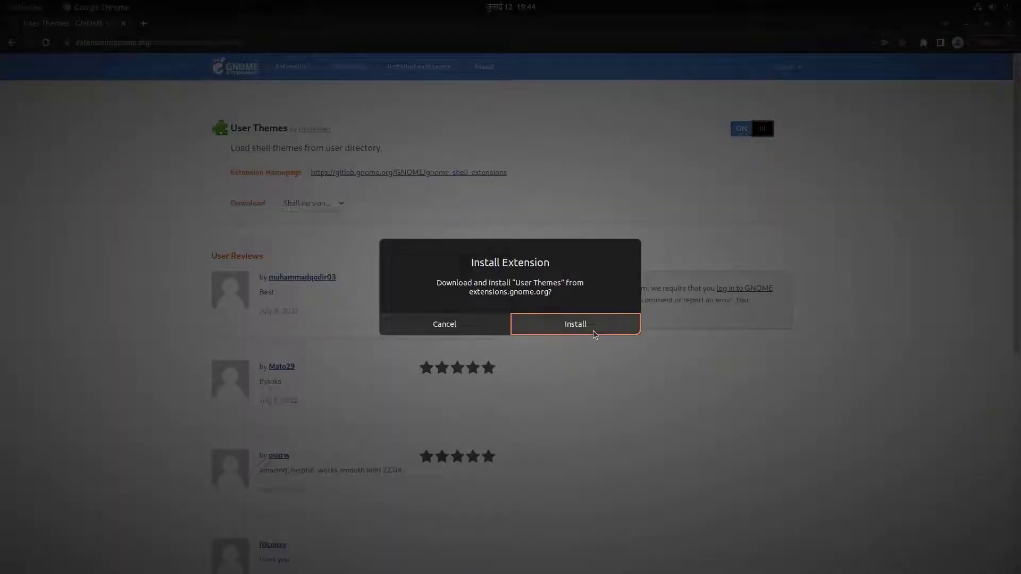
{"action": "left_click", "coordinate": [593, 330]}
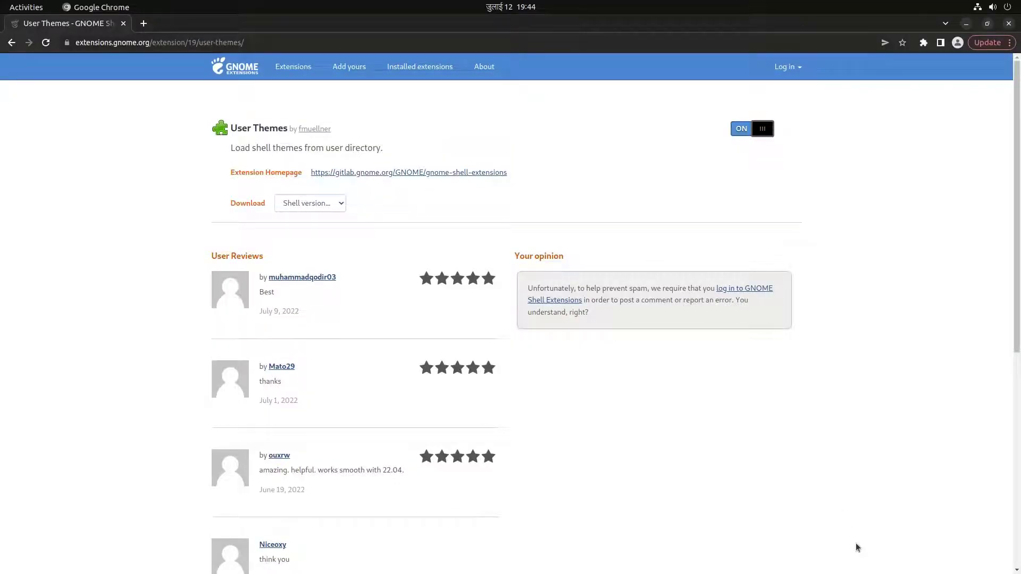
{"action": "left_click", "coordinate": [143, 24]}
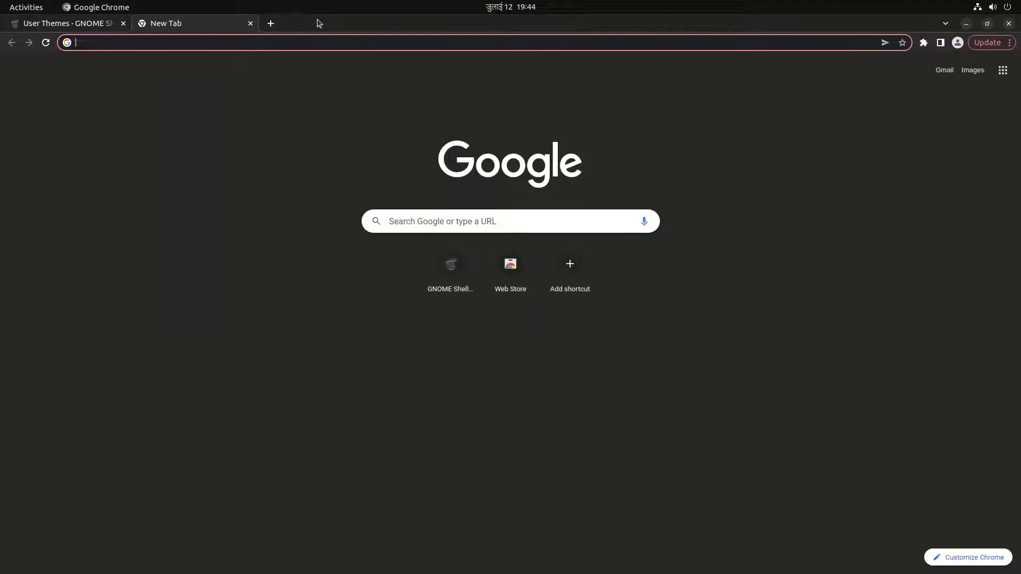
{"action": "type", "text": "gnome"}
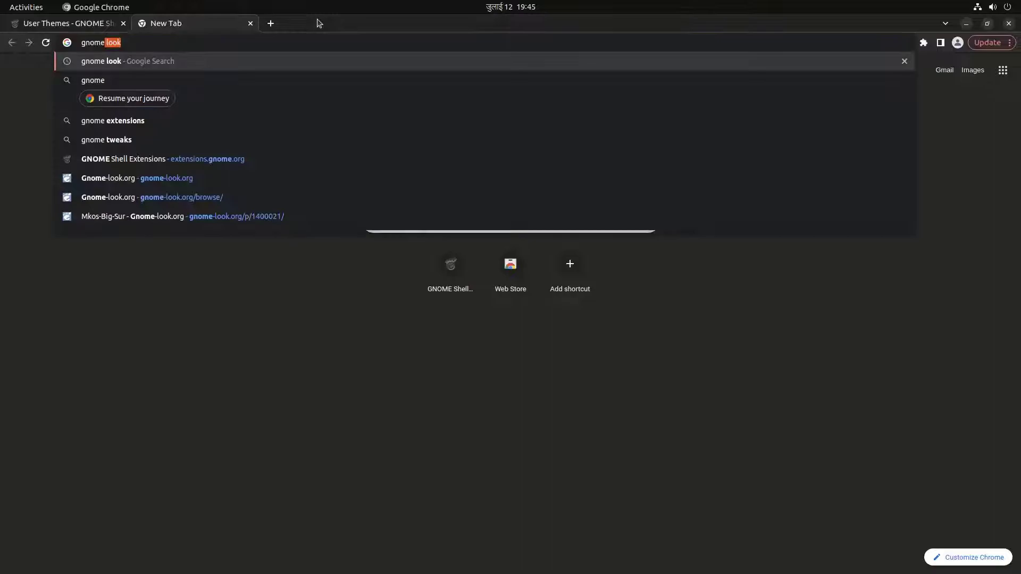
Find gnome-look.org via Google and download WhiteSur-Dark.tar.xz from the WhiteSur Gtk Theme page
{"action": "key", "text": "Return"}
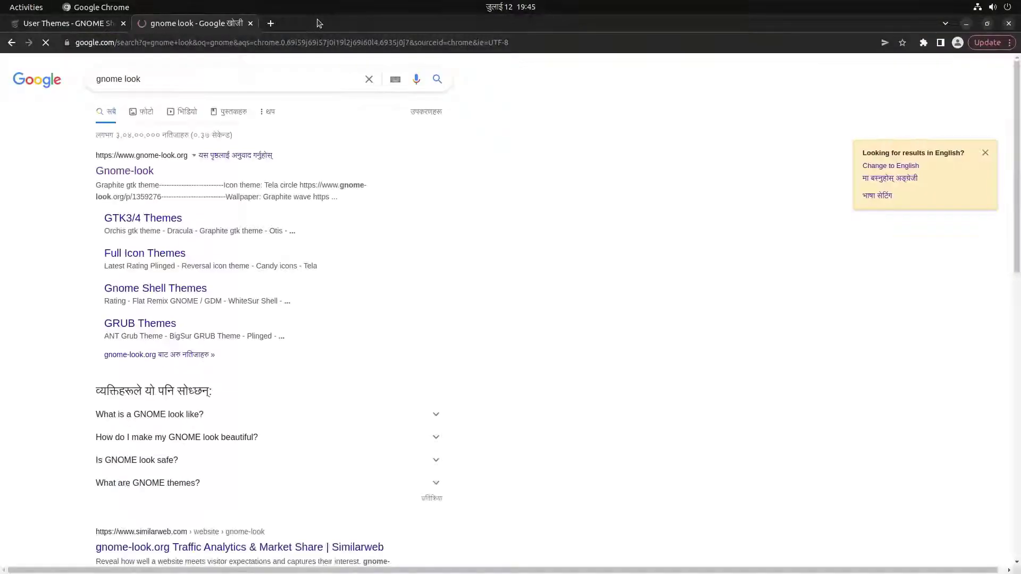
{"action": "left_click", "coordinate": [127, 171]}
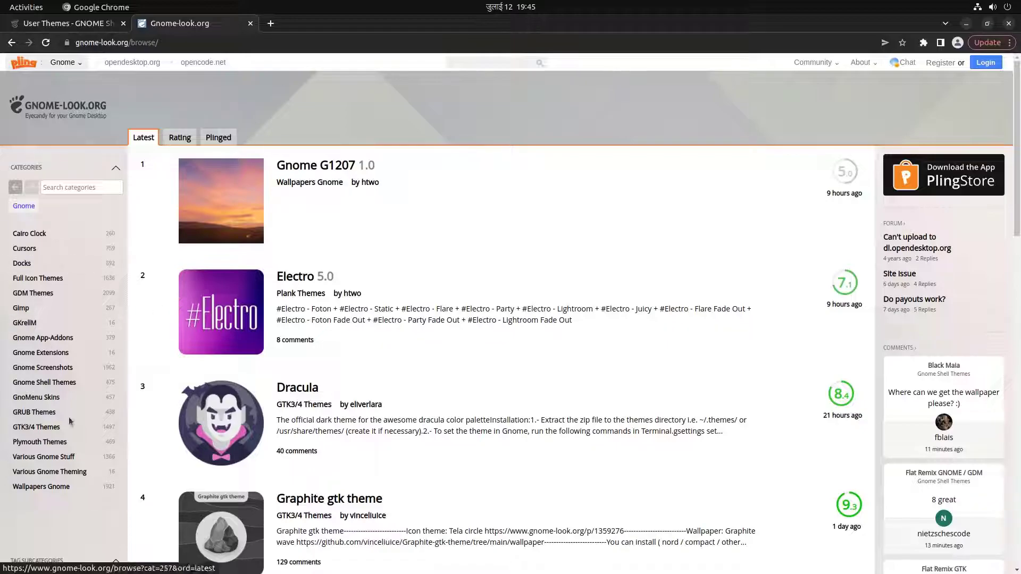
{"action": "left_click", "coordinate": [37, 431]}
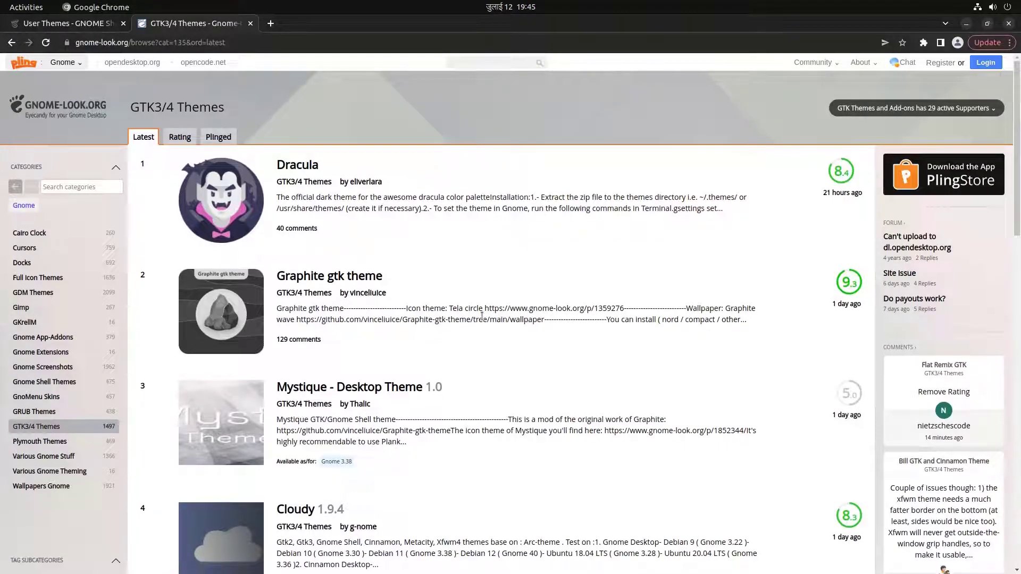
{"action": "scroll", "coordinate": [485, 313], "scroll_direction": "down", "scroll_amount": 3}
{"action": "scroll", "coordinate": [481, 316], "scroll_direction": "down", "scroll_amount": 2}
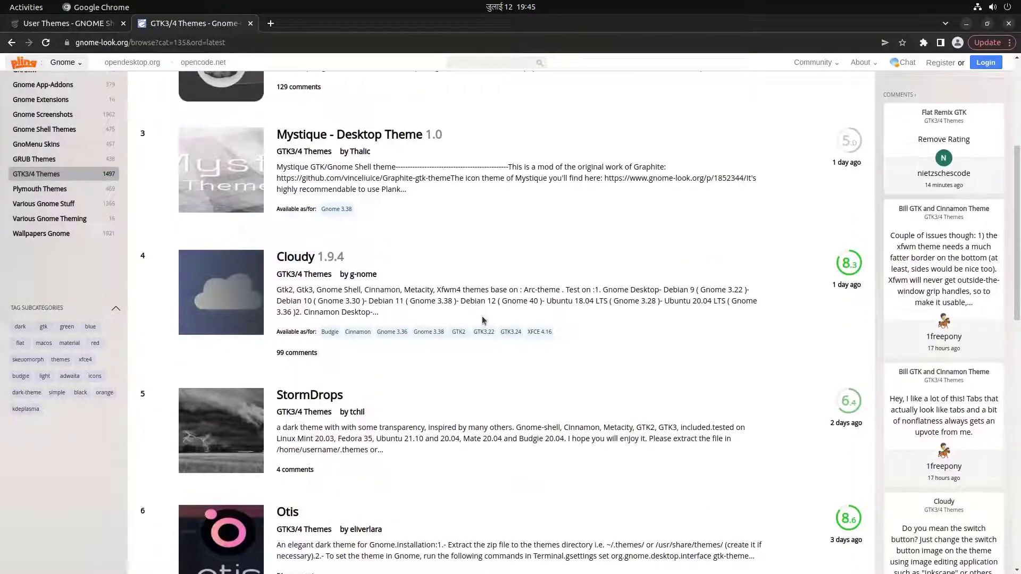
{"action": "scroll", "coordinate": [368, 258], "scroll_direction": "up", "scroll_amount": 5}
{"action": "type", "text": "white s"}
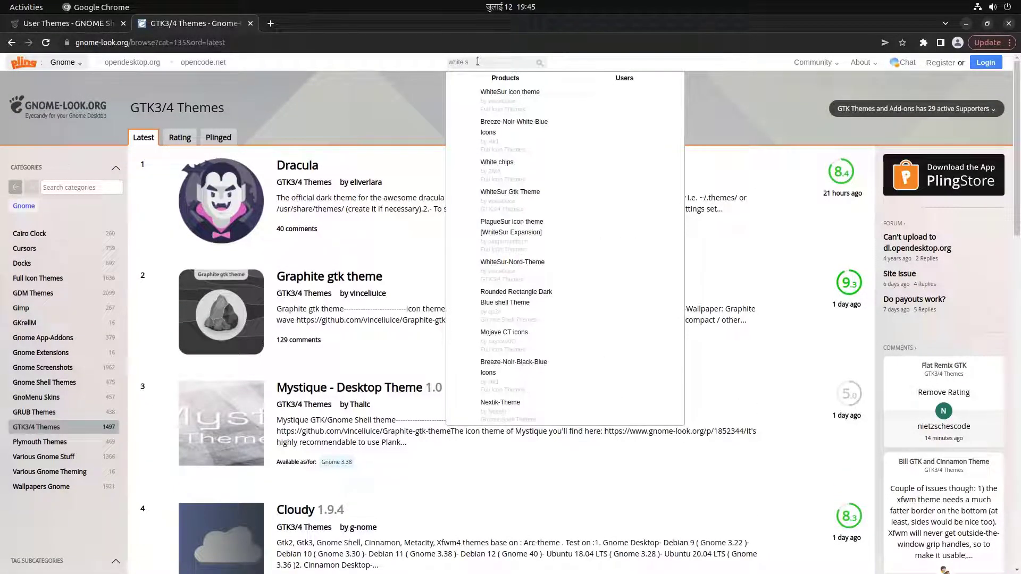
{"action": "type", "text": "ur"}
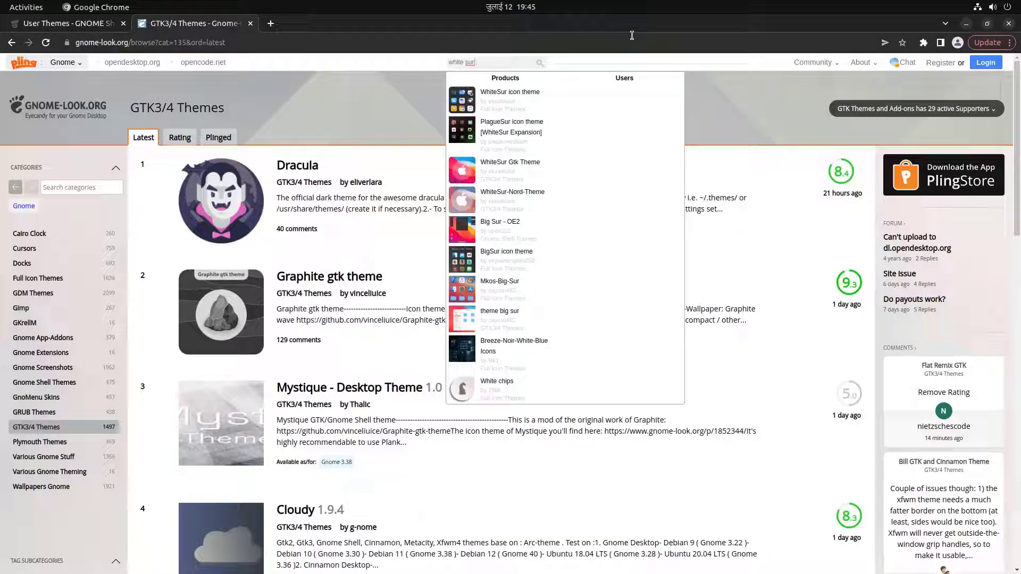
{"action": "left_click", "coordinate": [517, 174]}
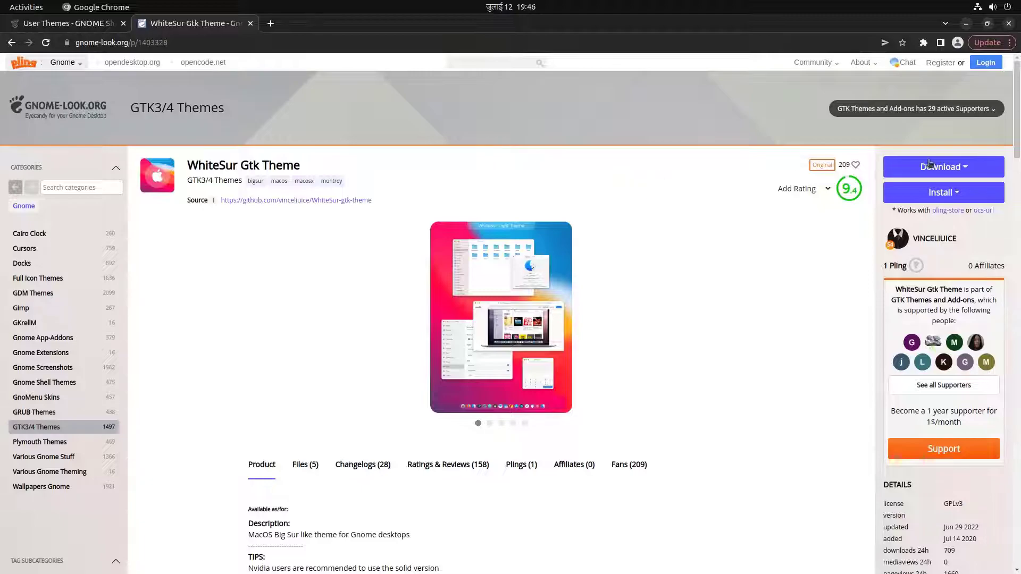
{"action": "left_click", "coordinate": [942, 169]}
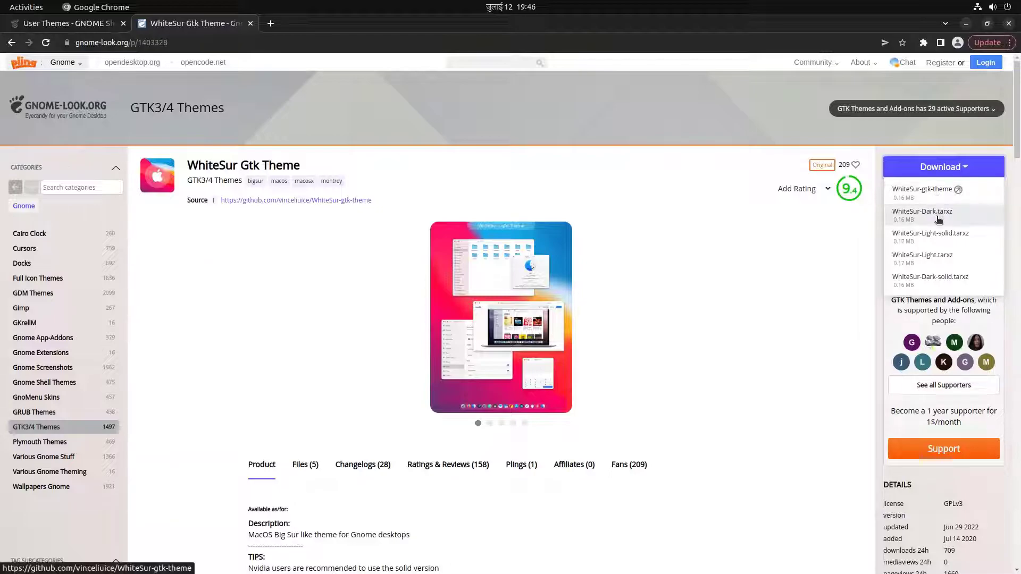
{"action": "left_click", "coordinate": [934, 191]}
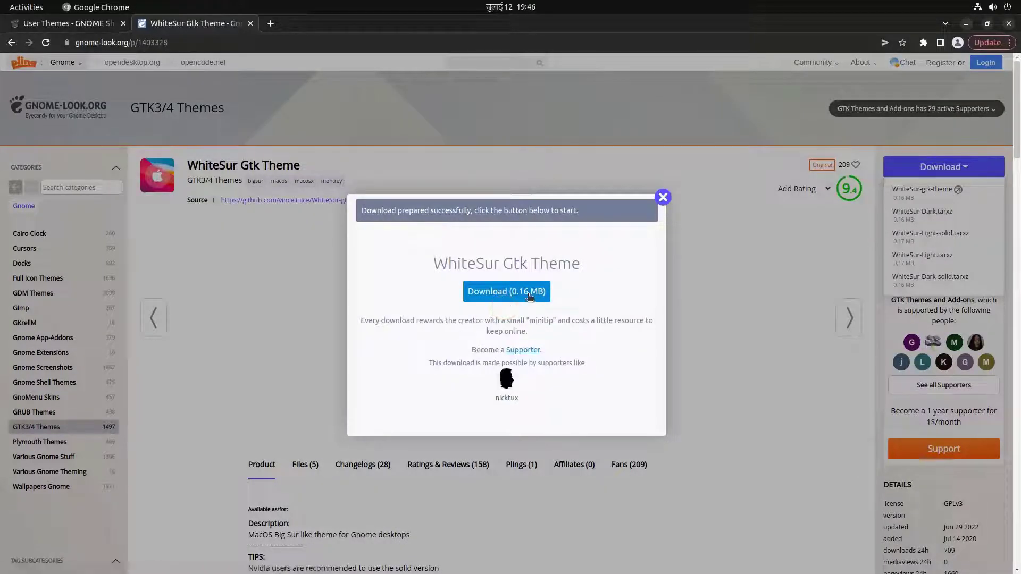
{"action": "left_click", "coordinate": [529, 295]}
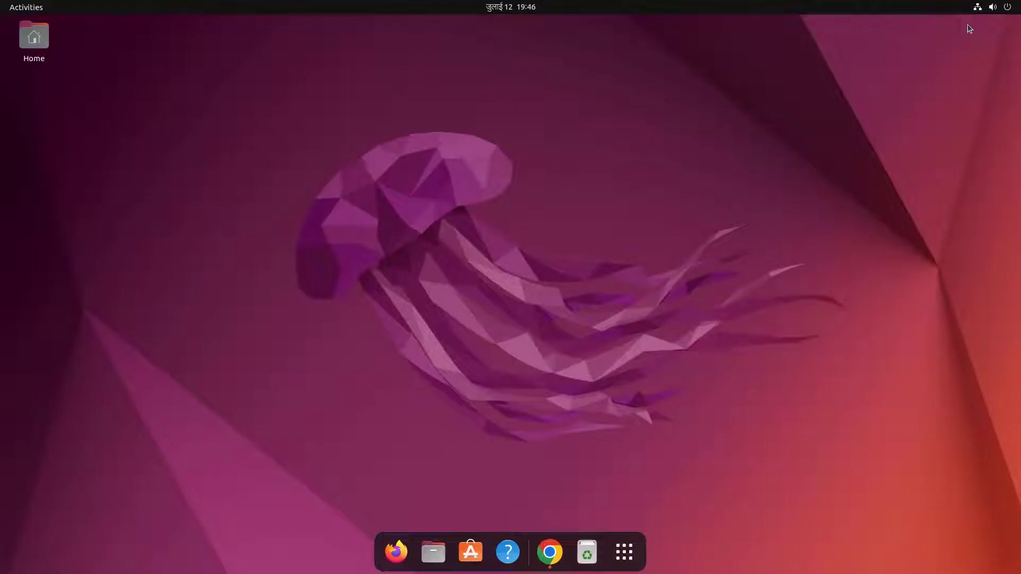
Open Files, reposition the window, and show hidden files in Home
{"action": "left_click", "coordinate": [433, 552]}
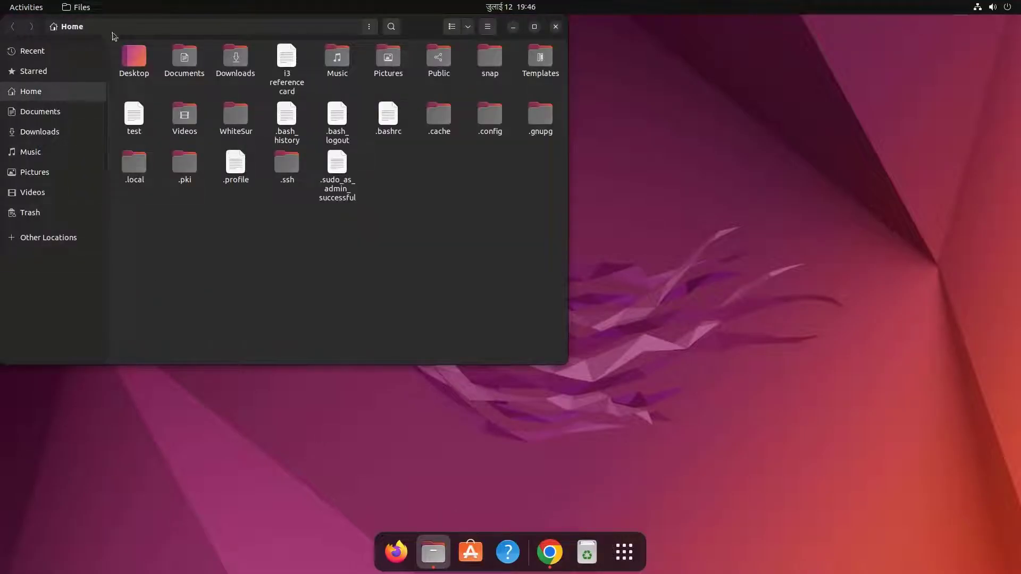
{"action": "left_click_drag", "start_coordinate": [114, 37], "coordinate": [200, 41]}
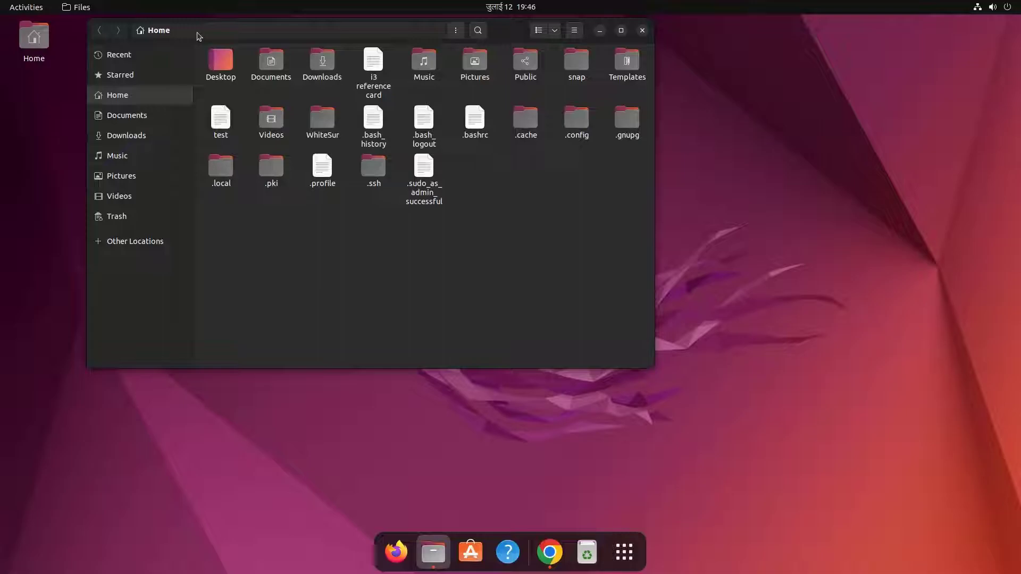
{"action": "left_click_drag", "start_coordinate": [213, 40], "coordinate": [221, 42]}
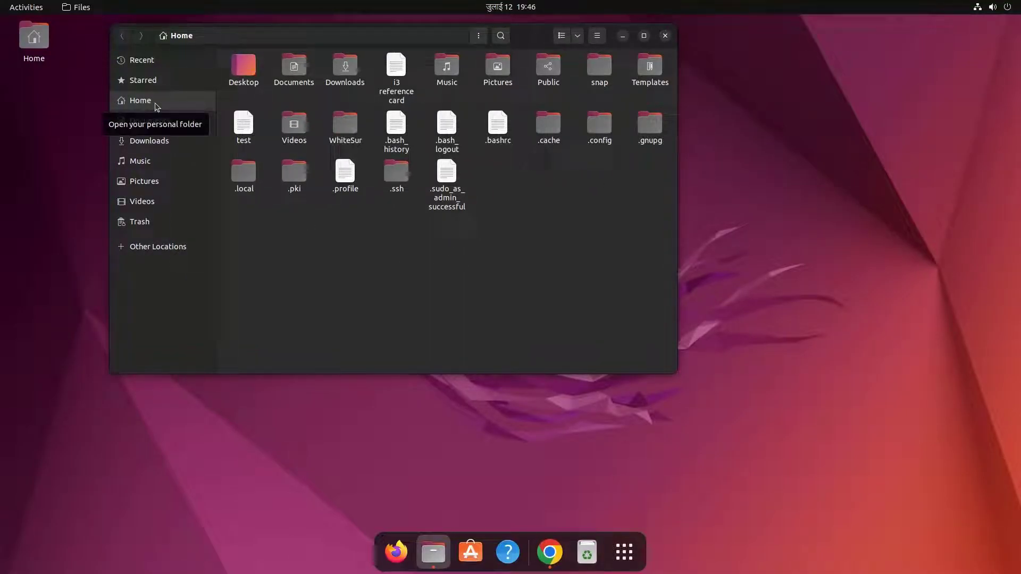
{"action": "key", "text": "ctrl+h"}
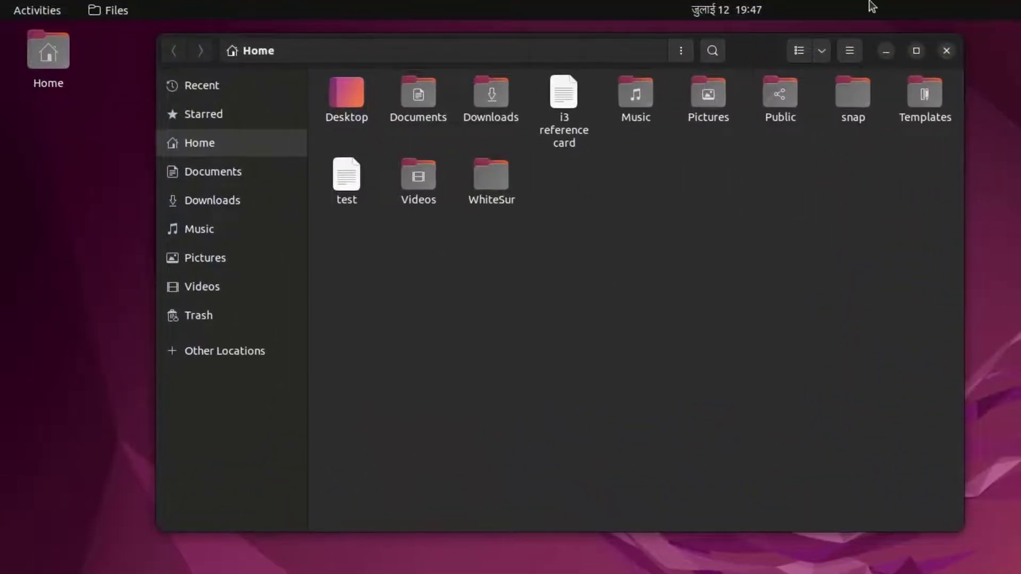
{"action": "left_click", "coordinate": [850, 50]}
{"action": "left_click", "coordinate": [822, 180]}
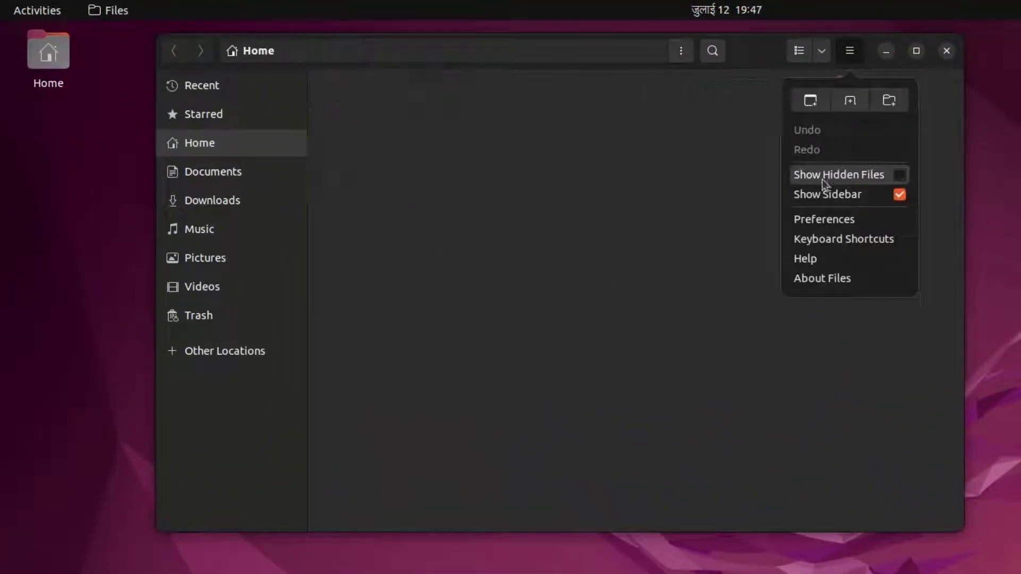
{"action": "left_click", "coordinate": [749, 325]}
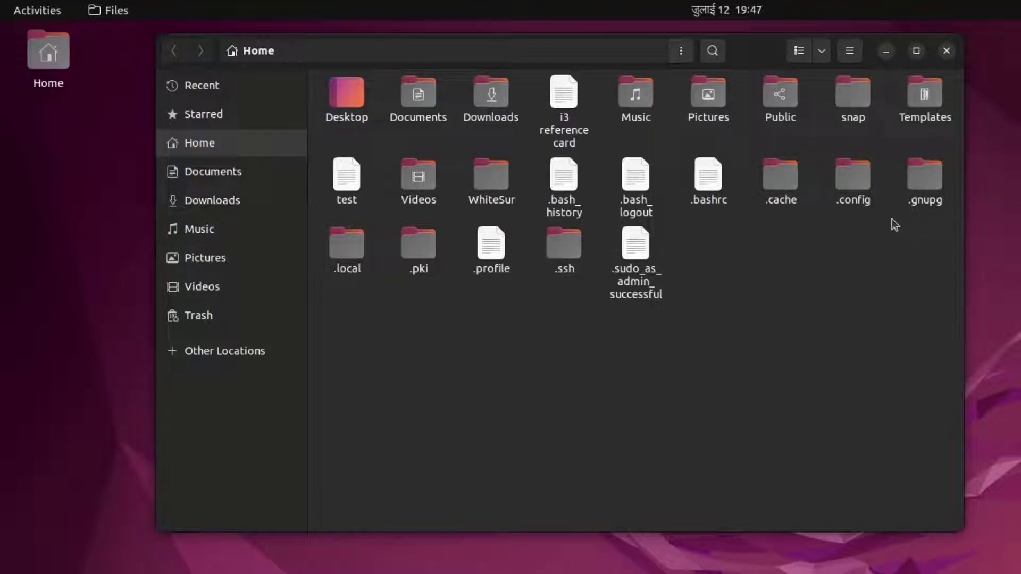
Create a hidden .themes folder in Home and select WhiteSur-Dark.tar.xz
{"action": "right_click", "coordinate": [761, 277]}
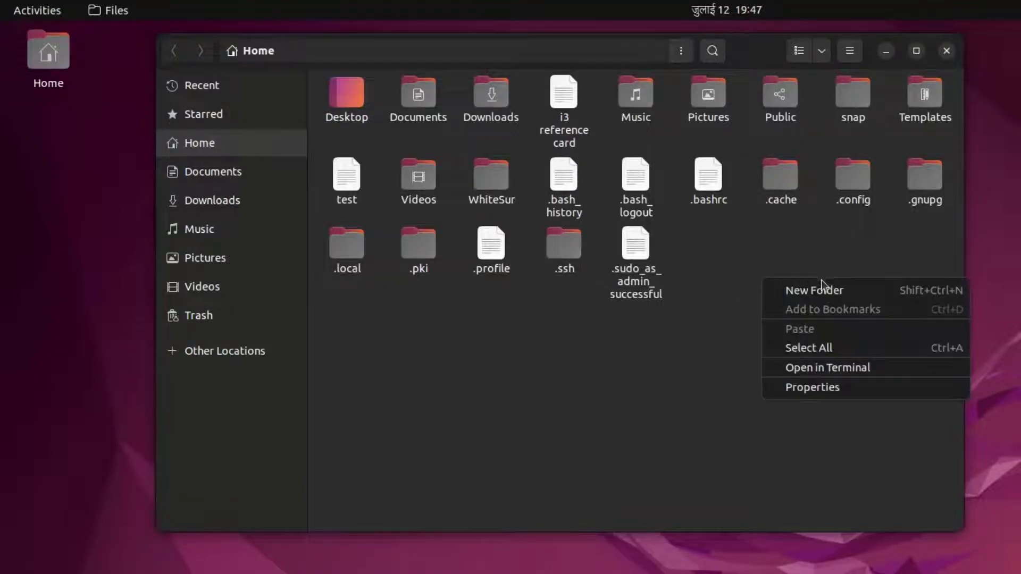
{"action": "left_click", "coordinate": [829, 292]}
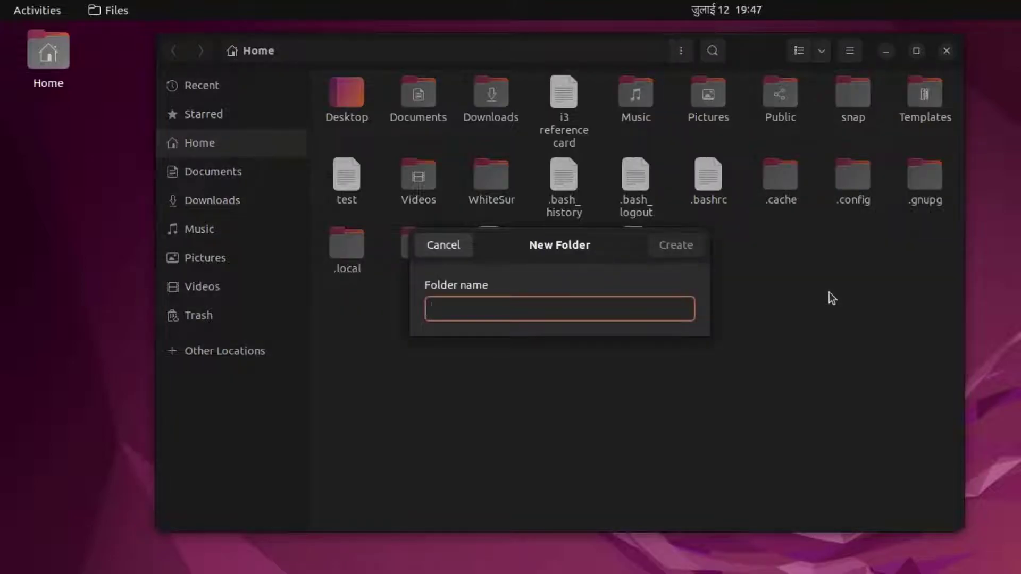
{"action": "type", "text": ".themes"}
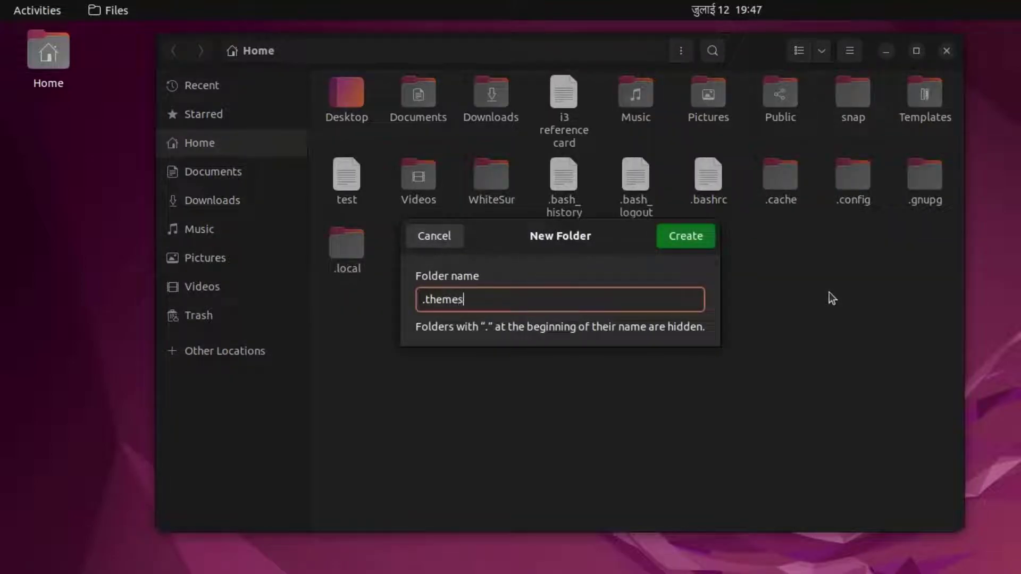
{"action": "key", "text": "Return"}
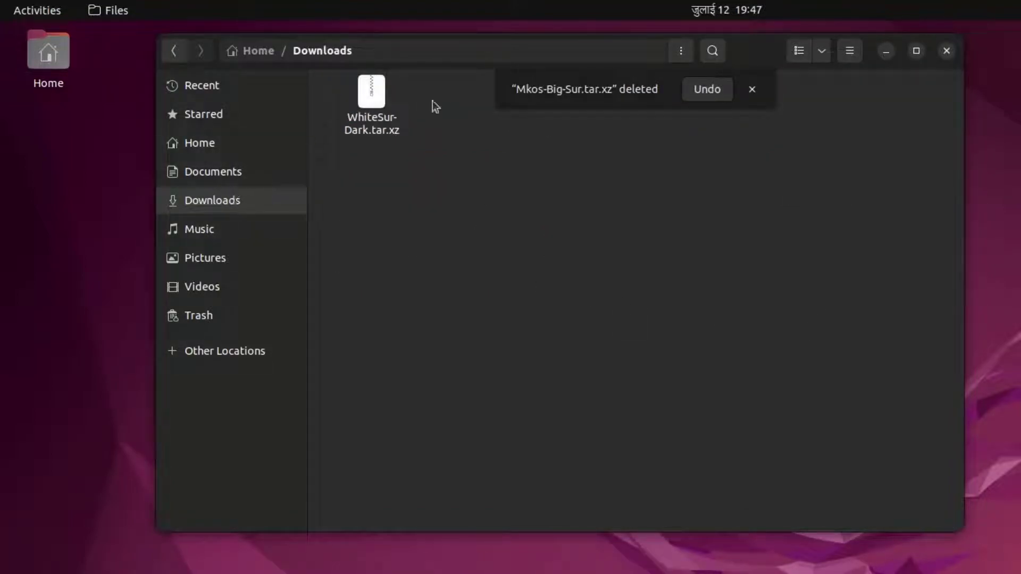
{"action": "left_click", "coordinate": [380, 108]}
Extract WhiteSur-Dark.tar.xz into ~/.themes, then dismiss the success message and close Archive Manager
{"action": "double_click", "coordinate": [379, 105]}
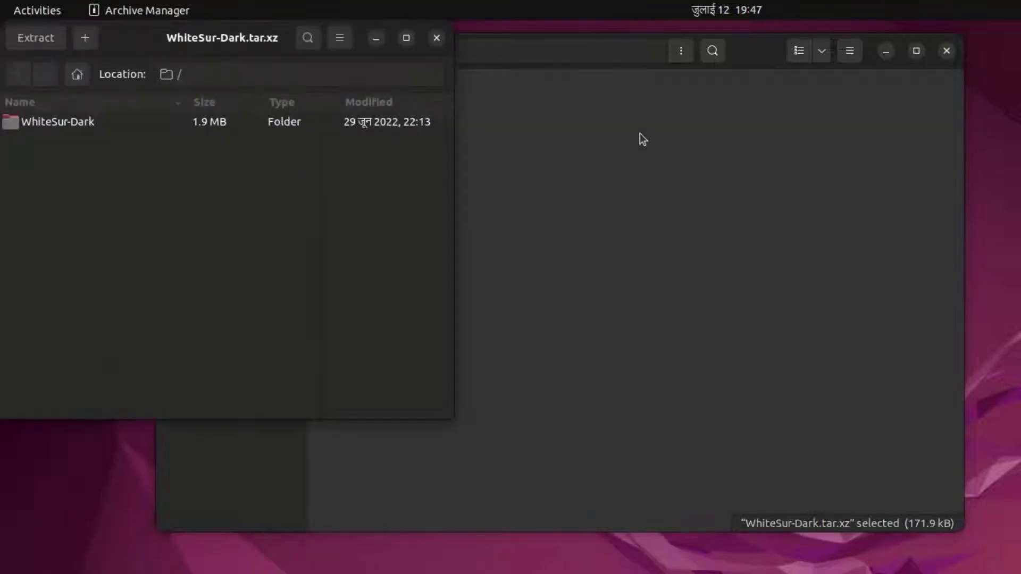
{"action": "left_click", "coordinate": [44, 36]}
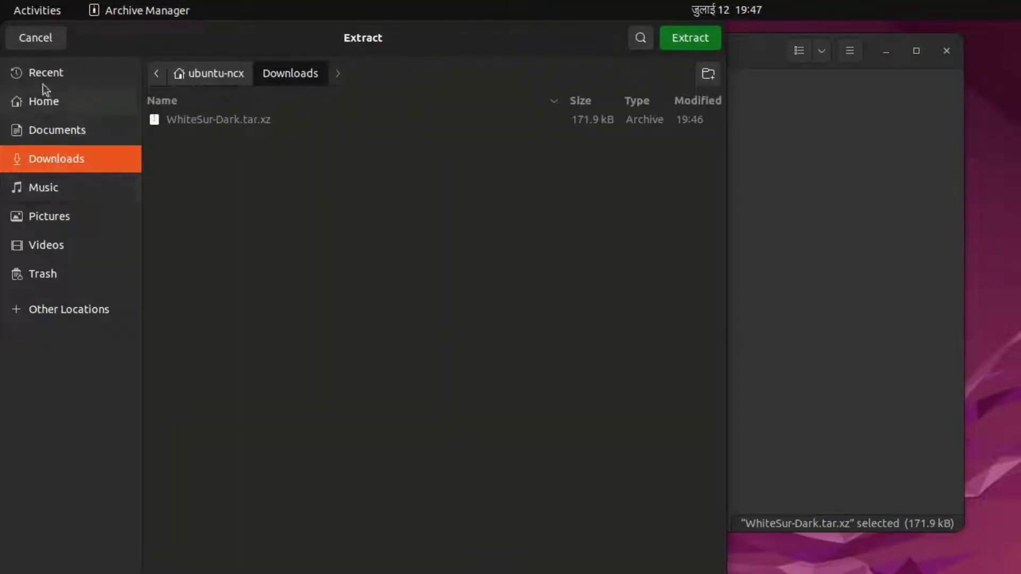
{"action": "left_click", "coordinate": [44, 101]}
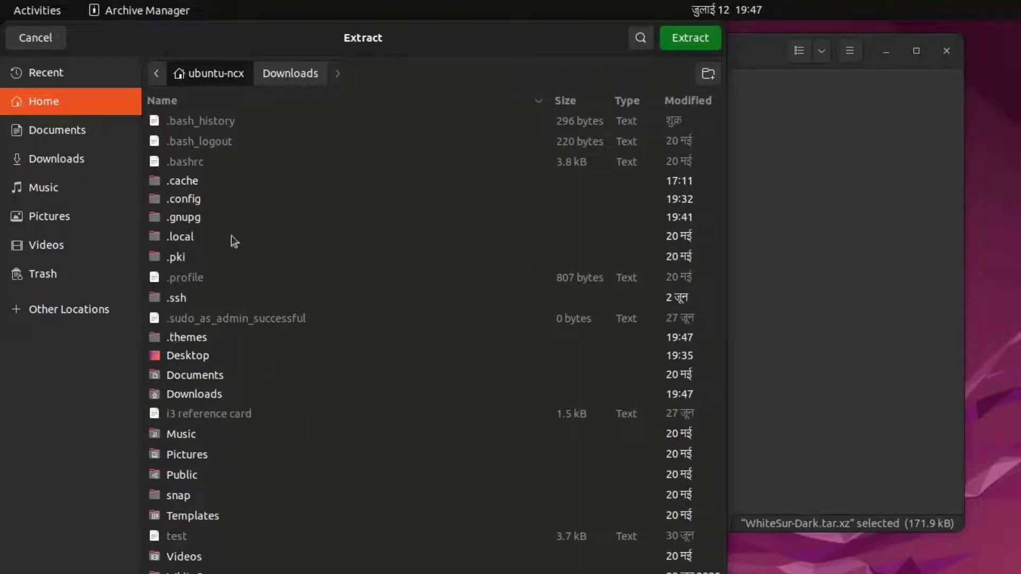
{"action": "double_click", "coordinate": [191, 338]}
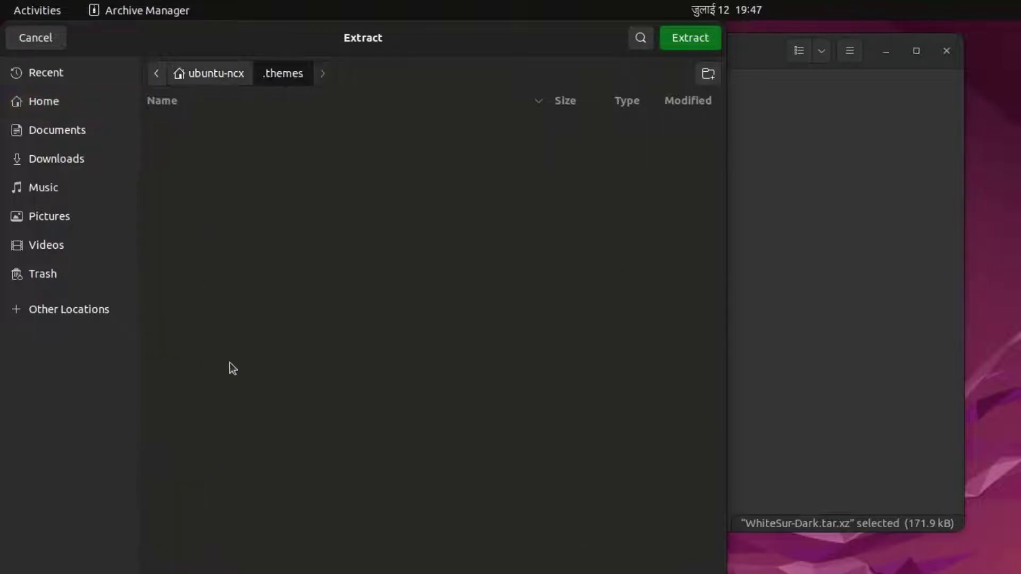
{"action": "left_click", "coordinate": [679, 40]}
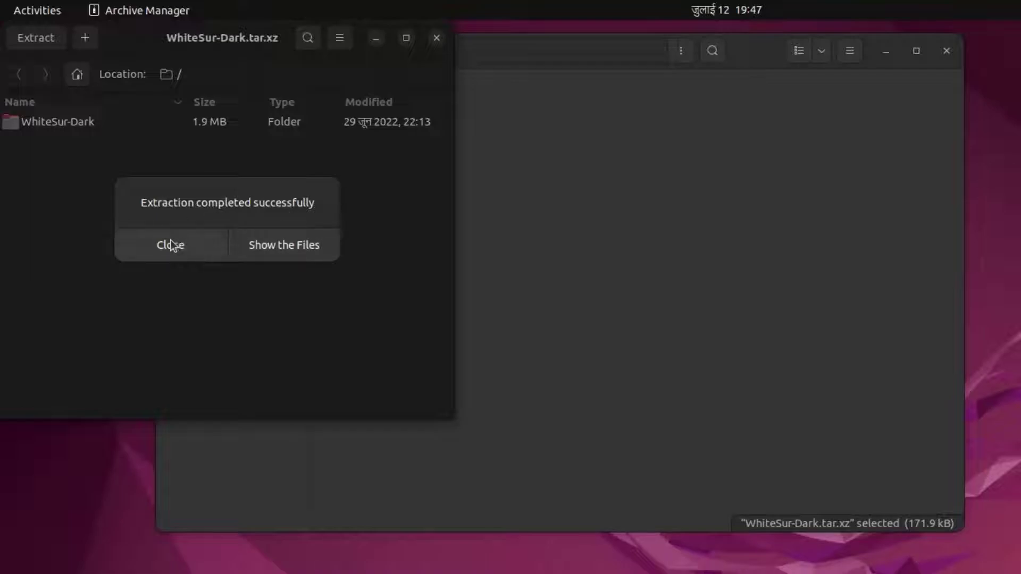
{"action": "left_click", "coordinate": [172, 246]}
{"action": "left_click", "coordinate": [431, 41]}
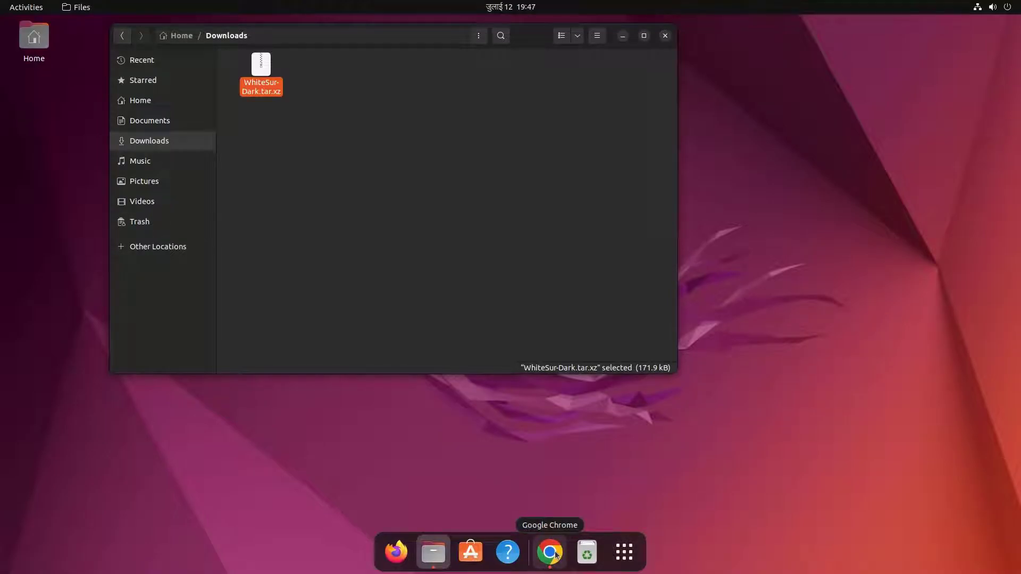
Back on gnome-look.org, open the WhiteSur icon theme and download WhiteSur-red.tar.xz
{"action": "left_click", "coordinate": [550, 552]}
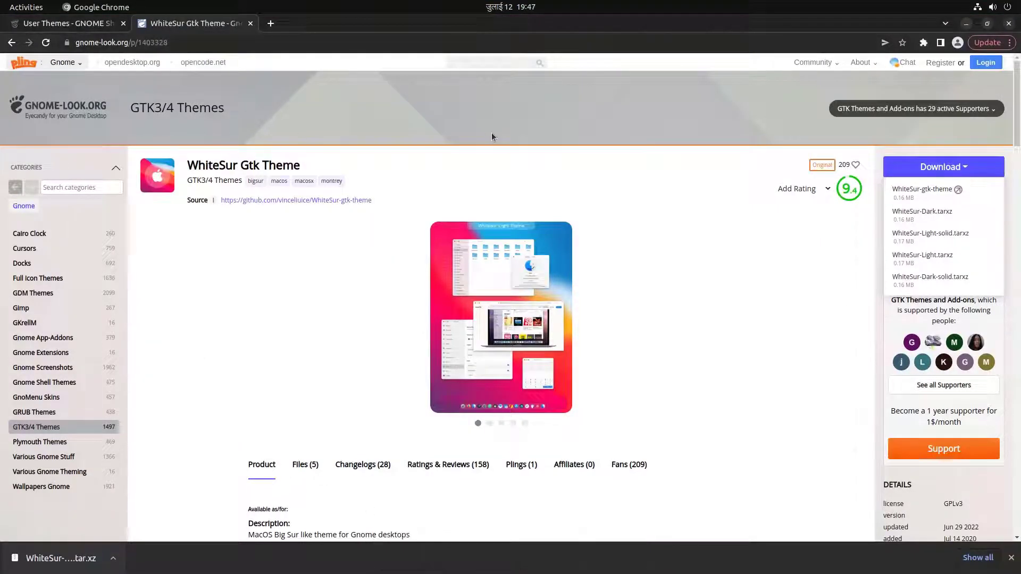
{"action": "left_click", "coordinate": [495, 65]}
{"action": "type", "text": "white"}
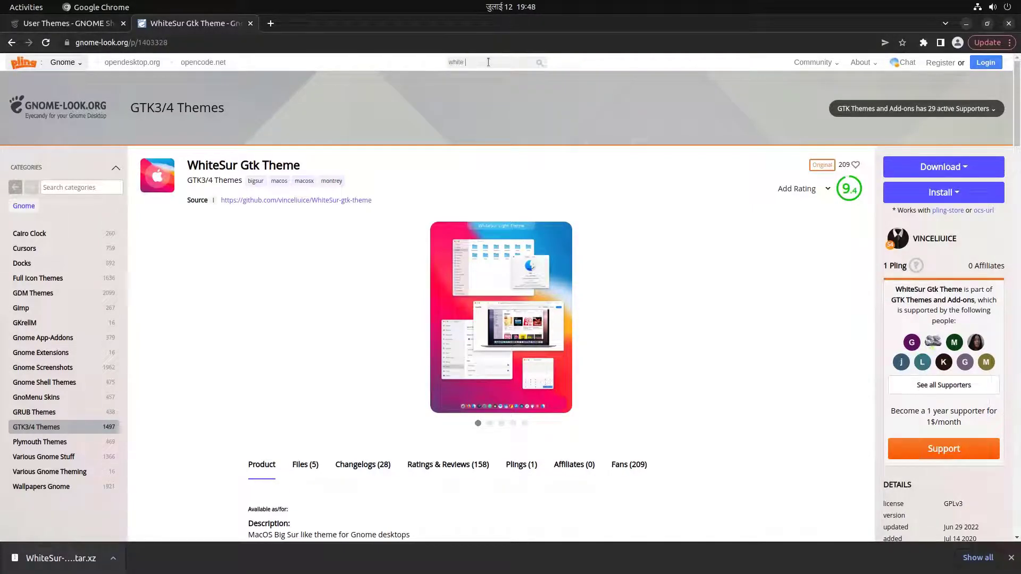
{"action": "type", "text": "sur ico"}
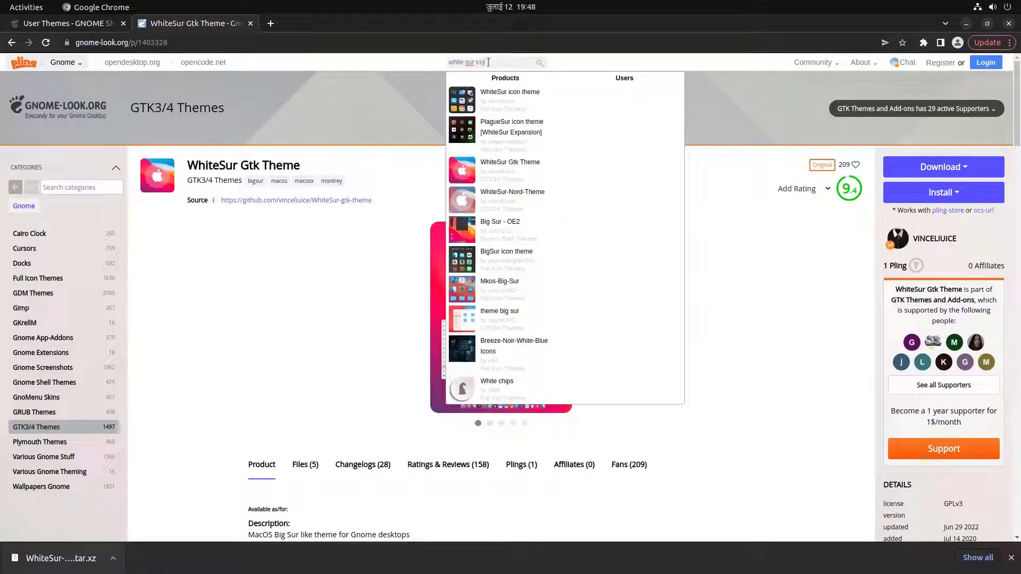
{"action": "type", "text": "n"}
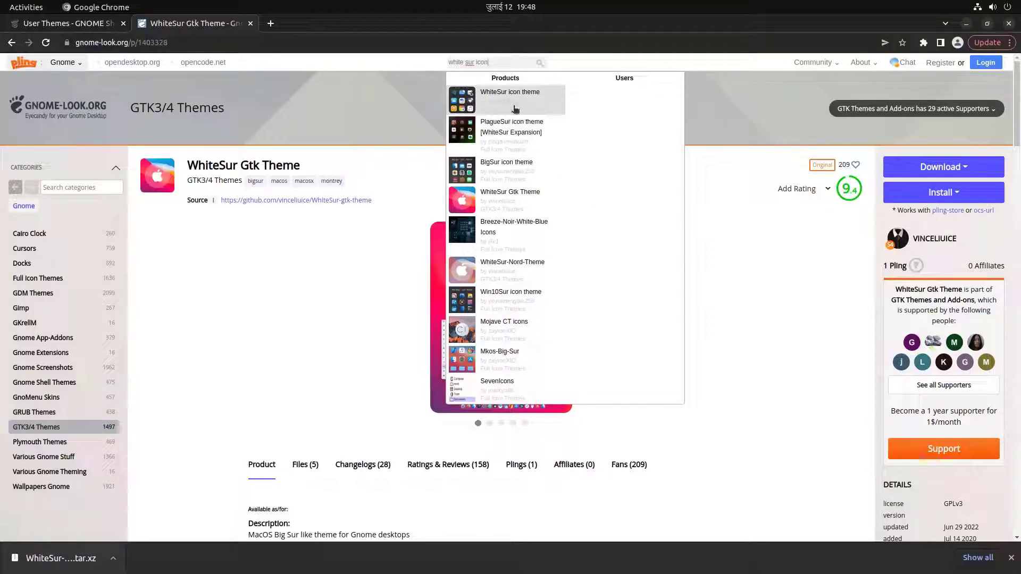
{"action": "left_click", "coordinate": [523, 104]}
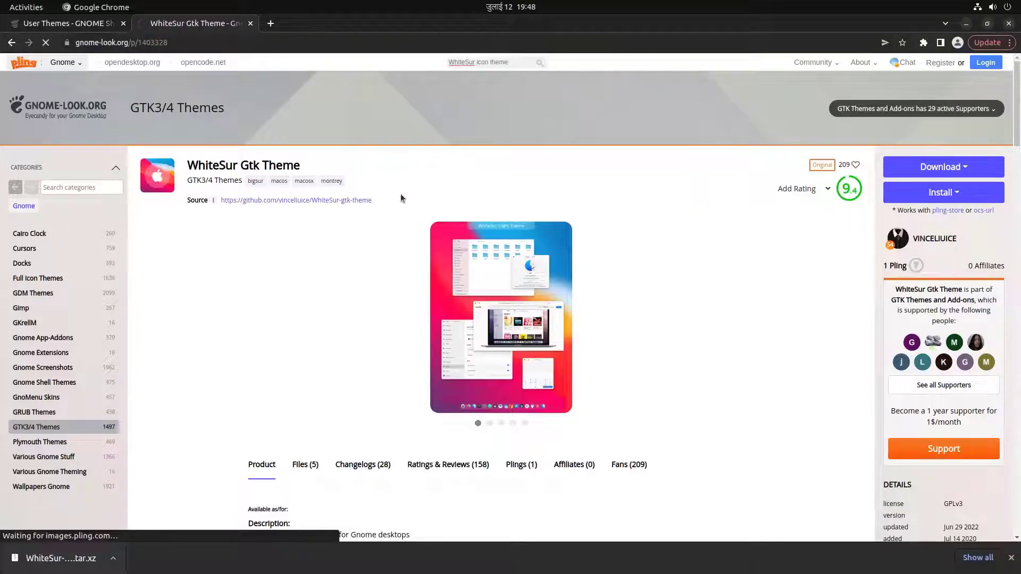
{"action": "left_click", "coordinate": [957, 172]}
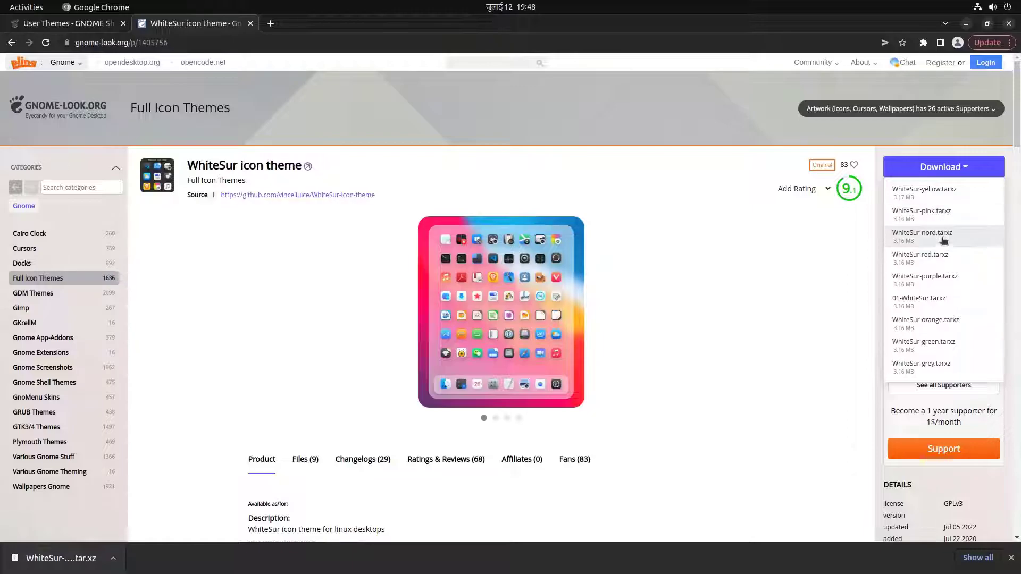
{"action": "left_click", "coordinate": [939, 263]}
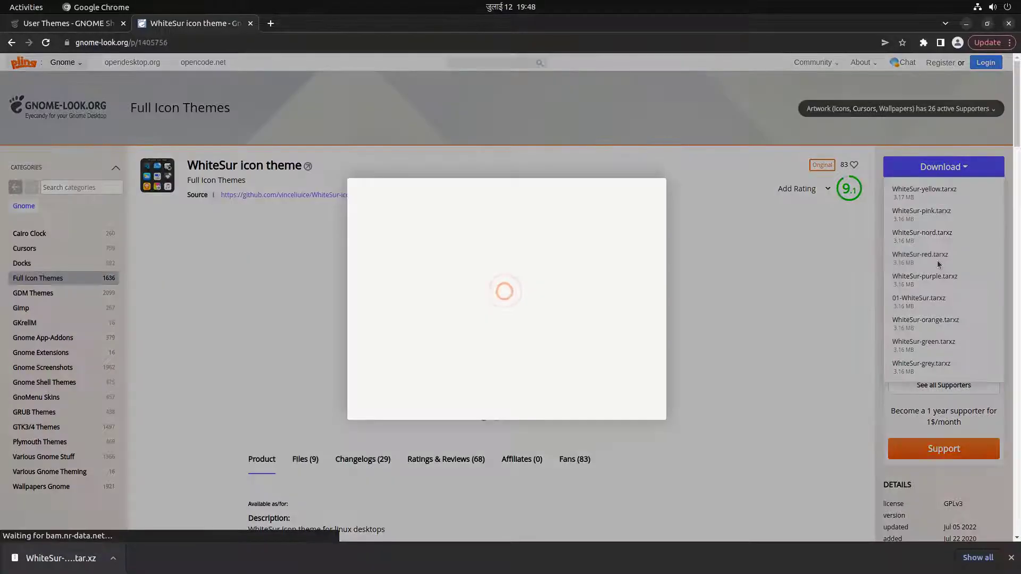
{"action": "left_click", "coordinate": [470, 283]}
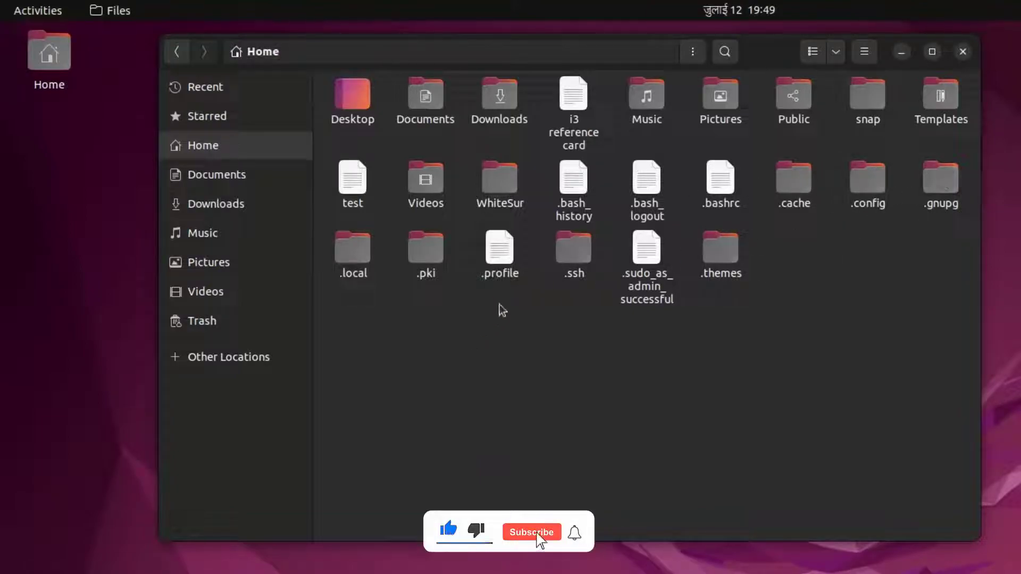
Create a new folder named .icons in Home, then go to Downloads
{"action": "right_click", "coordinate": [496, 336]}
{"action": "left_click", "coordinate": [576, 348]}
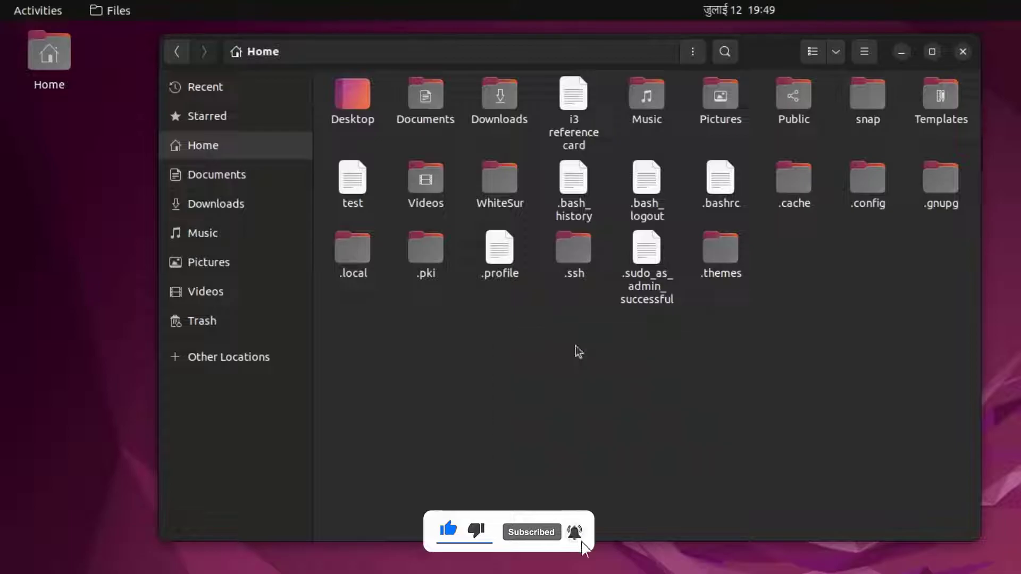
{"action": "type", "text": "."}
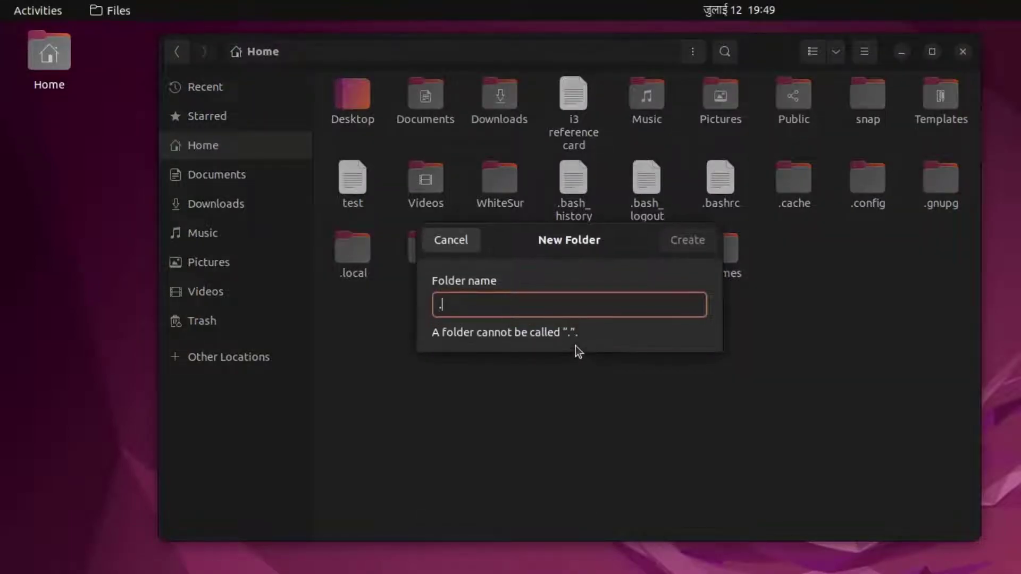
{"action": "type", "text": "icons"}
{"action": "key", "text": "Return"}
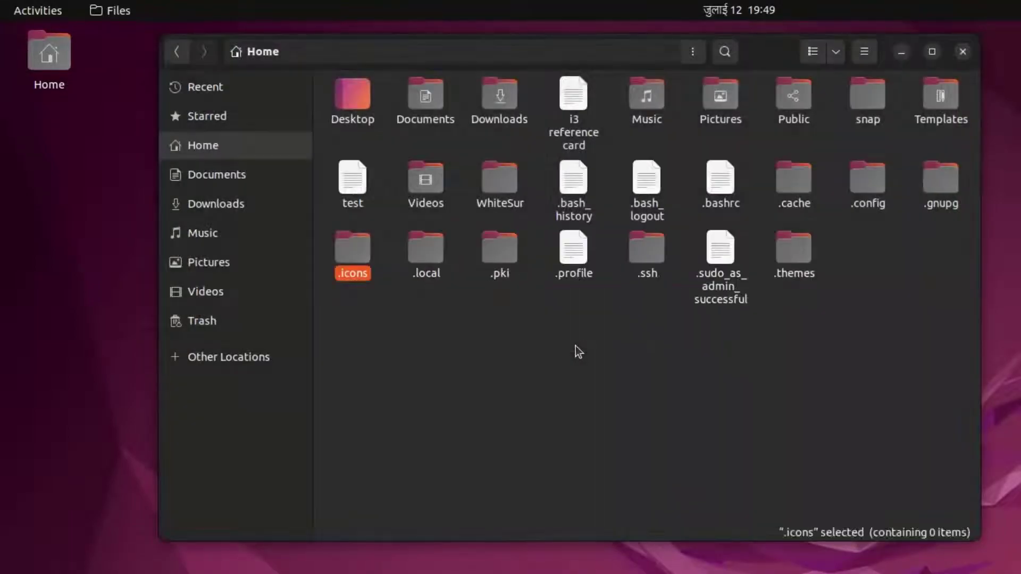
{"action": "left_click", "coordinate": [238, 209]}
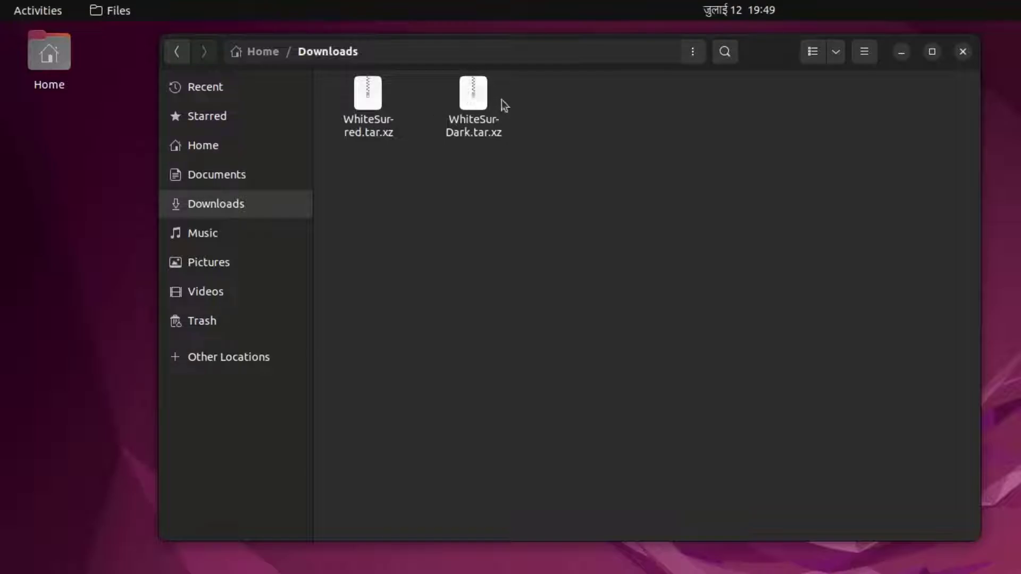
Extract WhiteSur-red.tar.xz into the hidden ~/.icons folder
{"action": "double_click", "coordinate": [374, 98]}
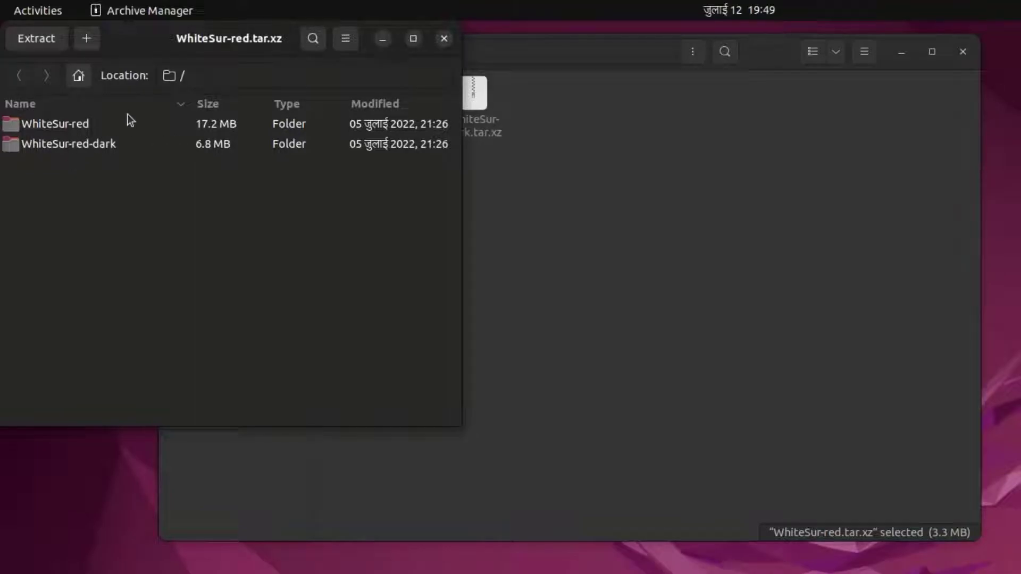
{"action": "left_click", "coordinate": [40, 38]}
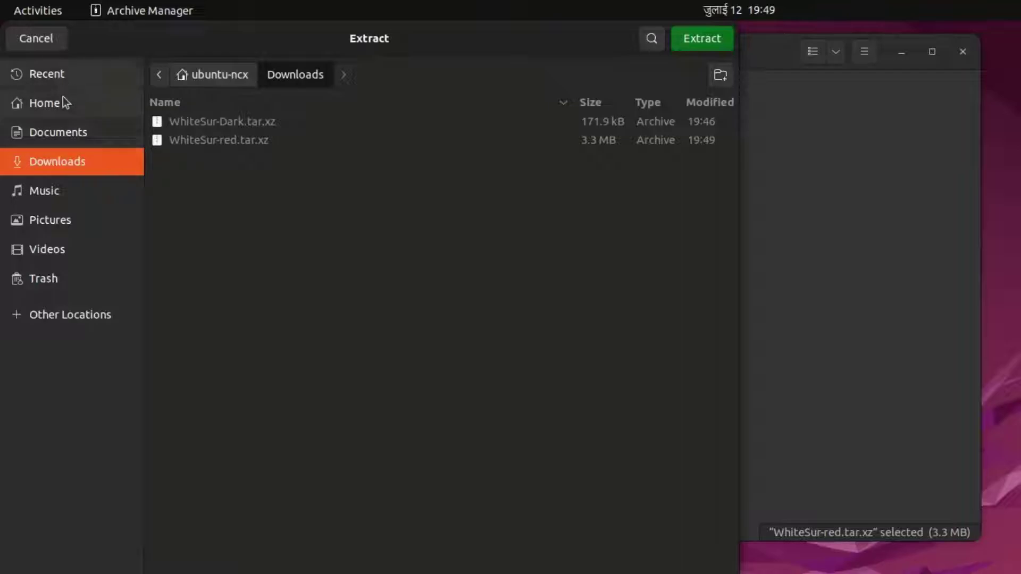
{"action": "left_click", "coordinate": [63, 99]}
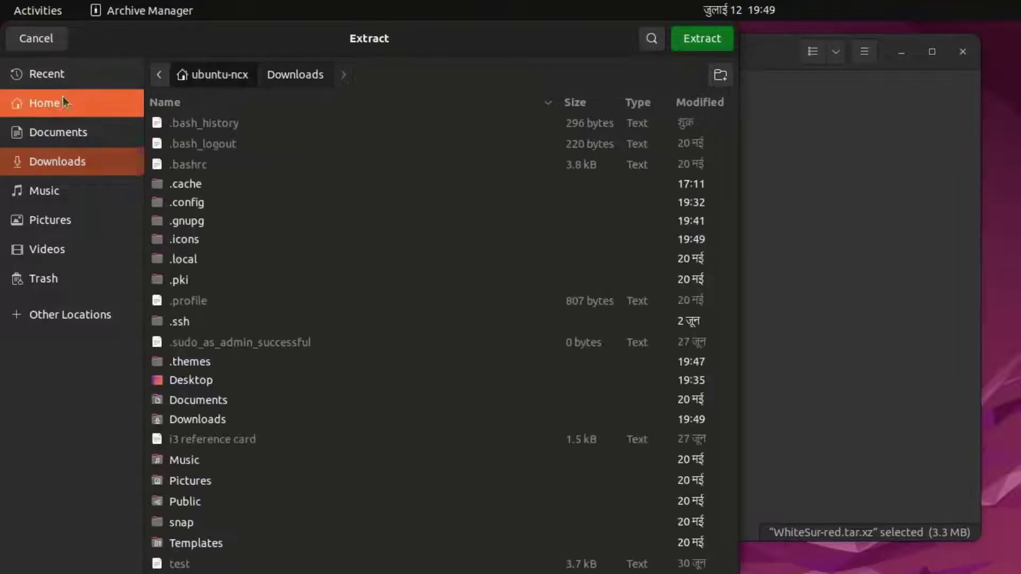
{"action": "double_click", "coordinate": [180, 245]}
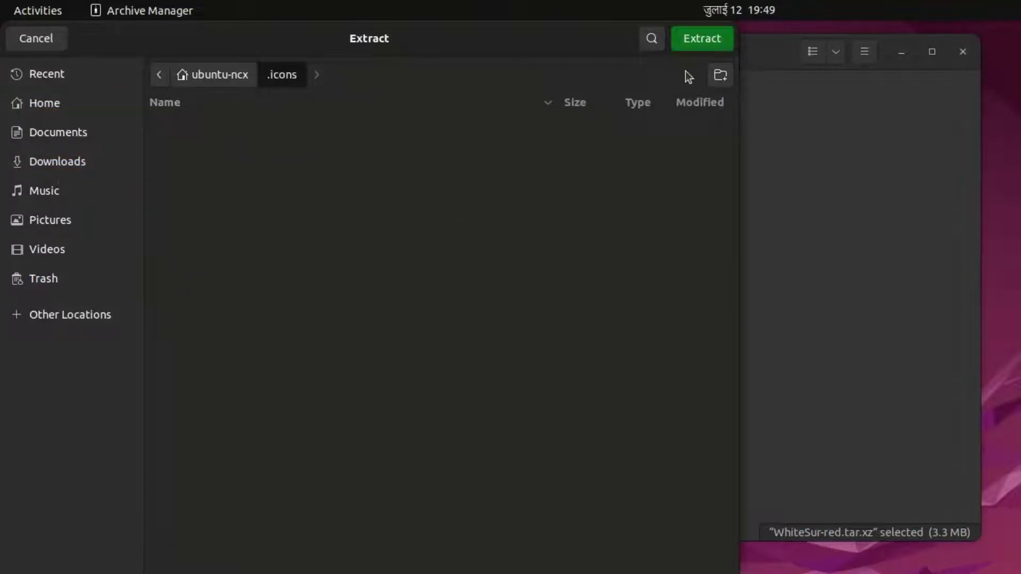
{"action": "left_click", "coordinate": [702, 38]}
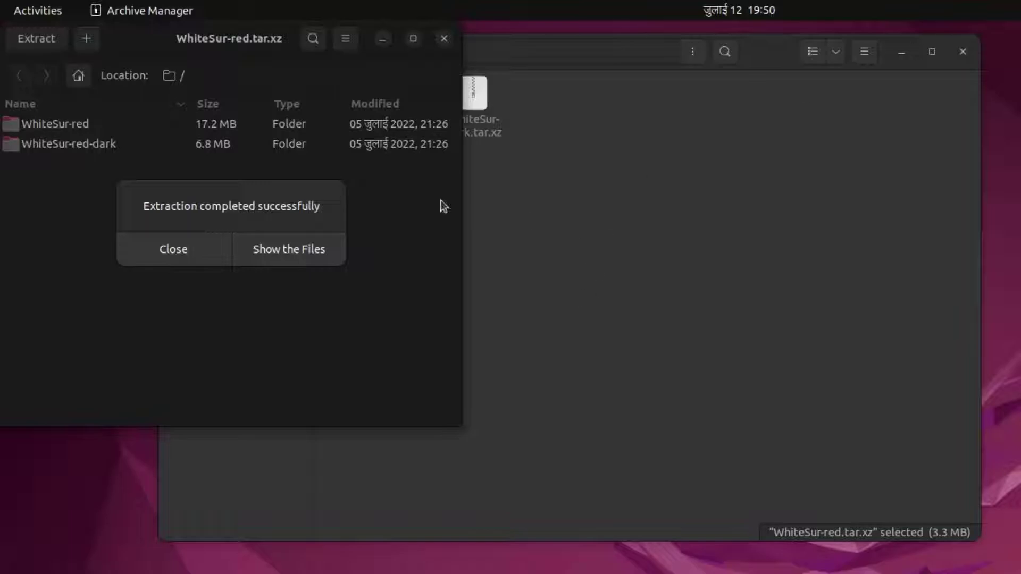
{"action": "left_click", "coordinate": [184, 248]}
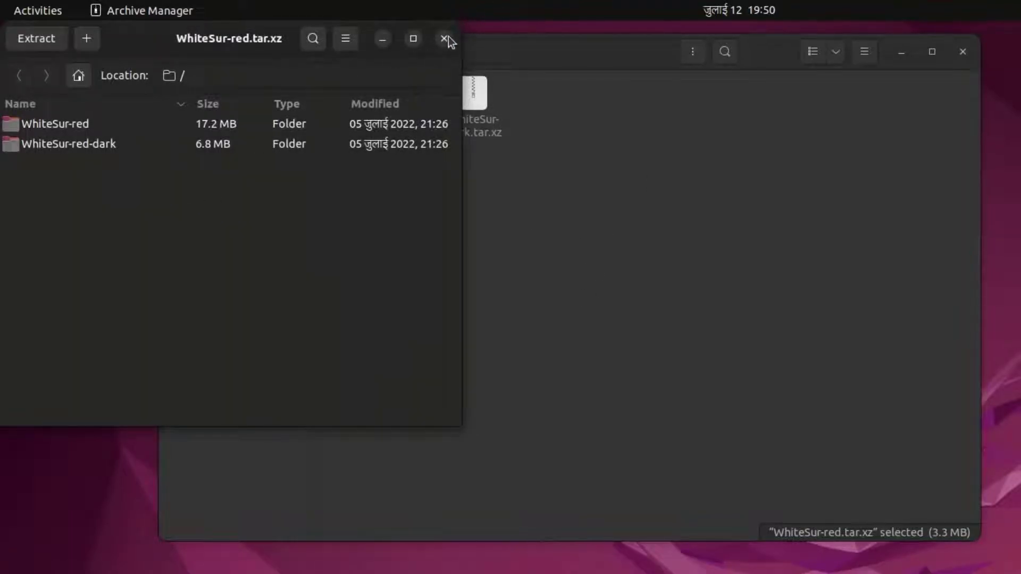
Close Archive Manager and the Downloads window, returning to Chrome's WhiteSur page
{"action": "left_click", "coordinate": [445, 39]}
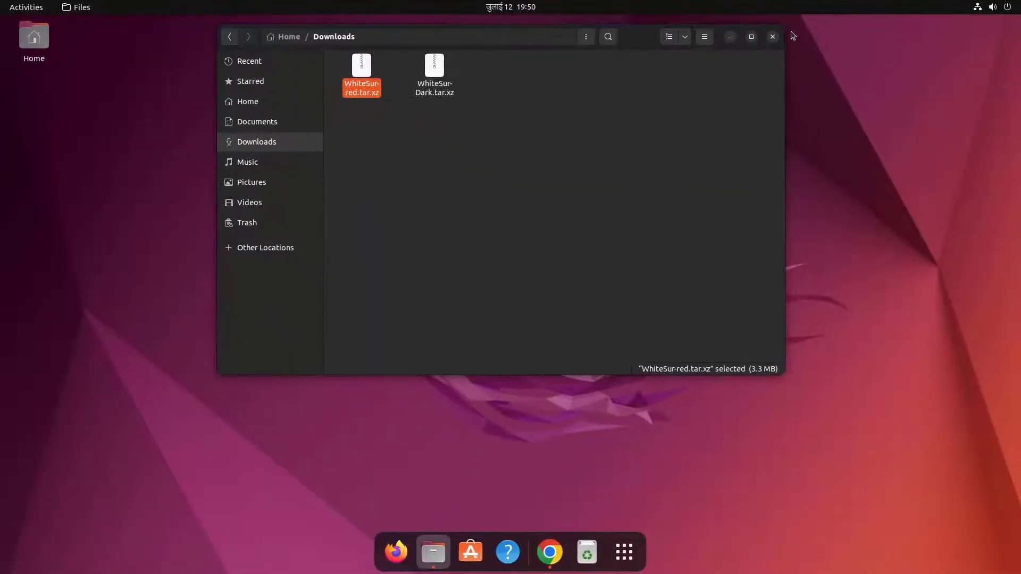
{"action": "left_click", "coordinate": [773, 36]}
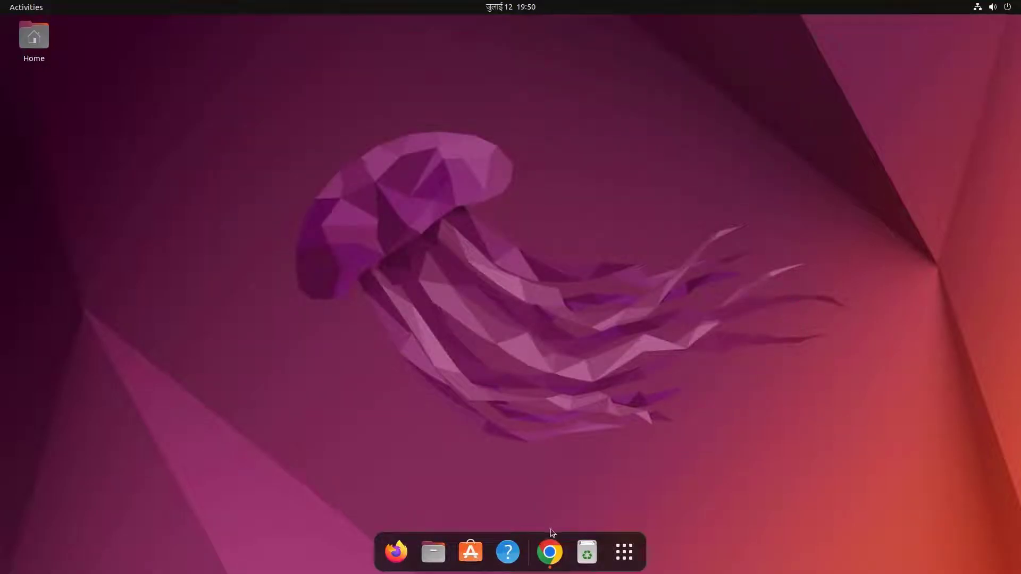
{"action": "left_click", "coordinate": [550, 549]}
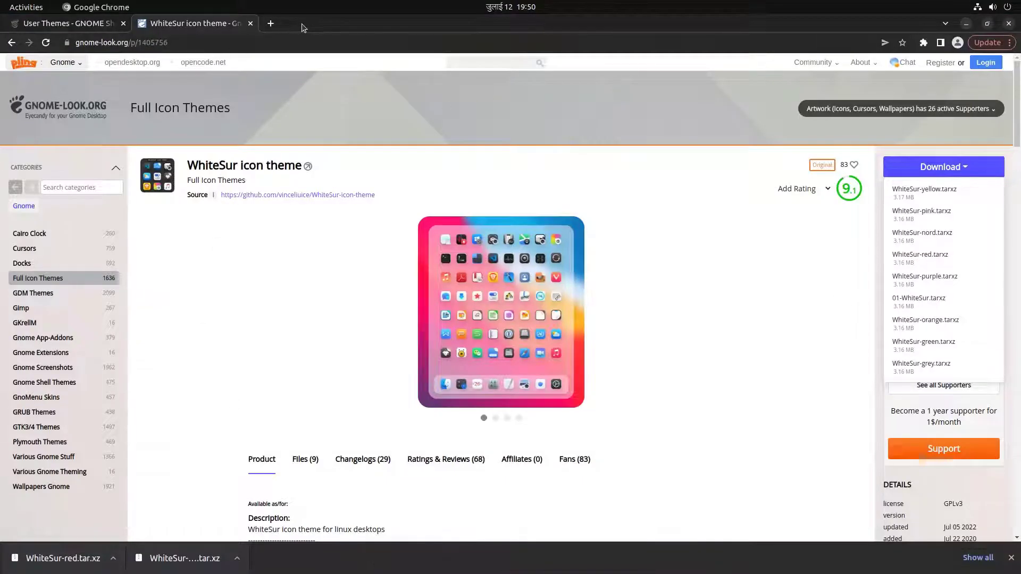
Search Google Images for 'whitesur wallpaper' and download the original Big Sur wallpaper from 4kwallpapers
{"action": "left_click", "coordinate": [271, 24]}
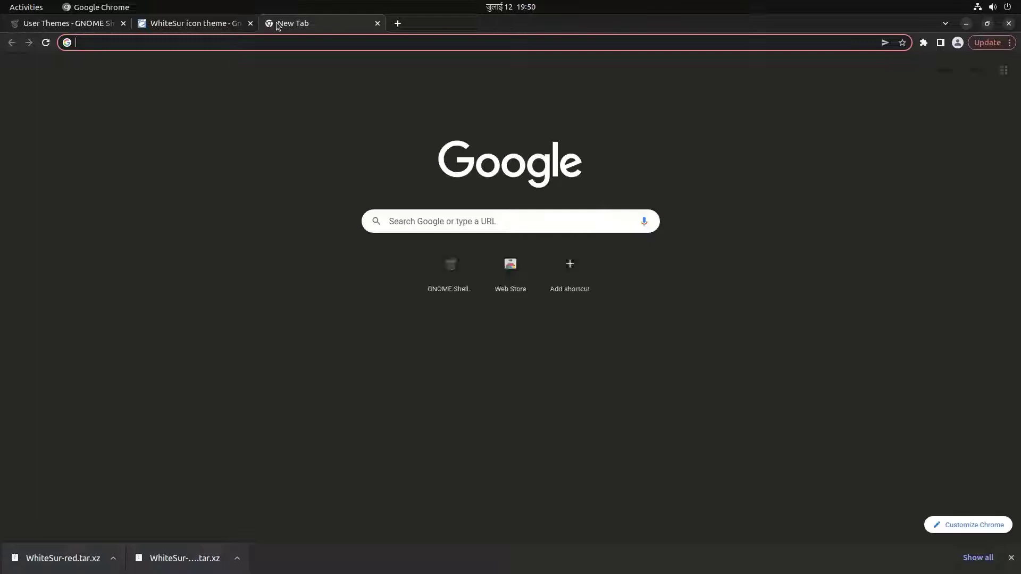
{"action": "type", "text": "white "}
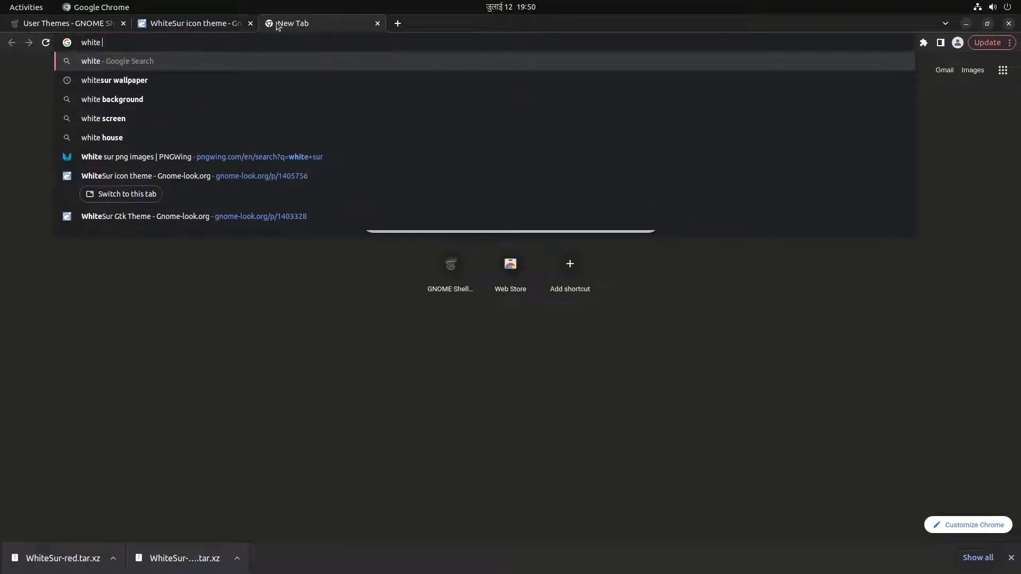
{"action": "type", "text": "sur"}
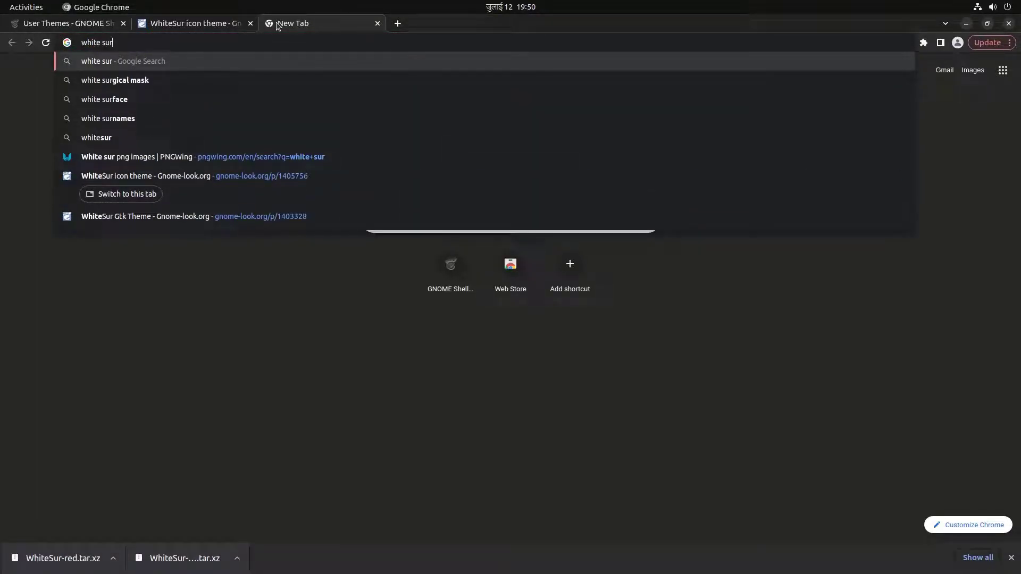
{"action": "type", "text": " wallpa"}
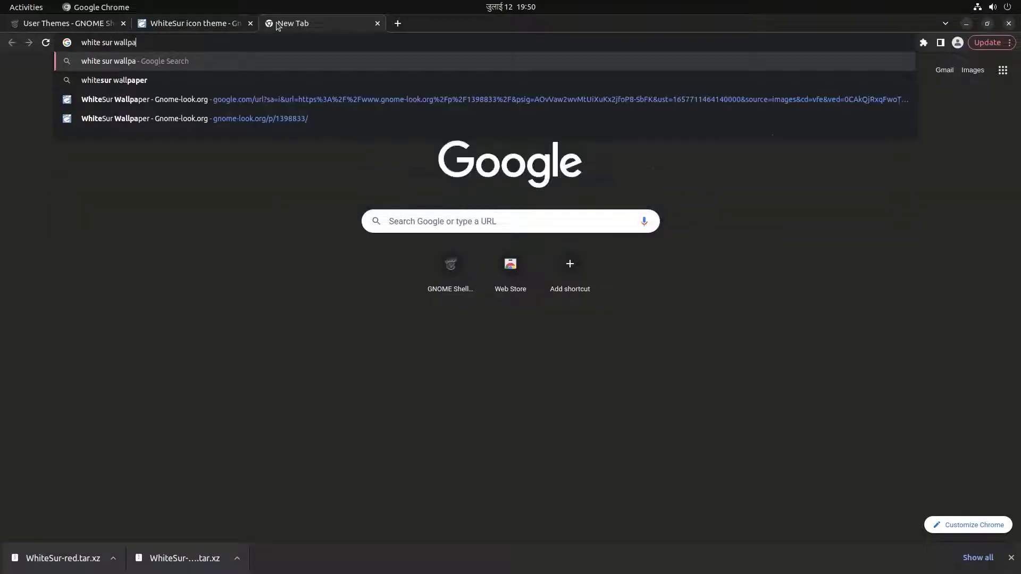
{"action": "type", "text": "er"}
{"action": "key", "text": "Return"}
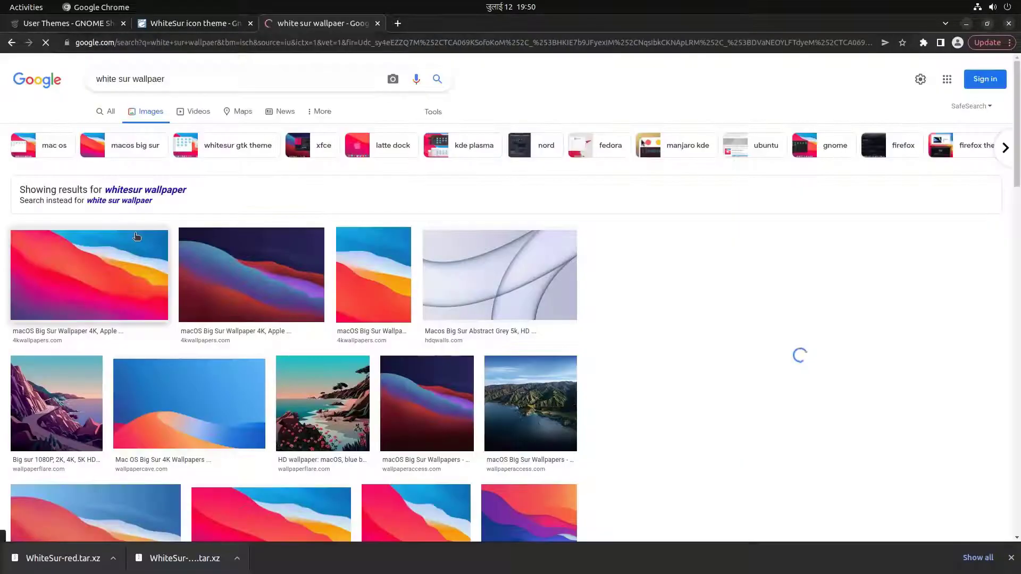
{"action": "left_click", "coordinate": [142, 257]}
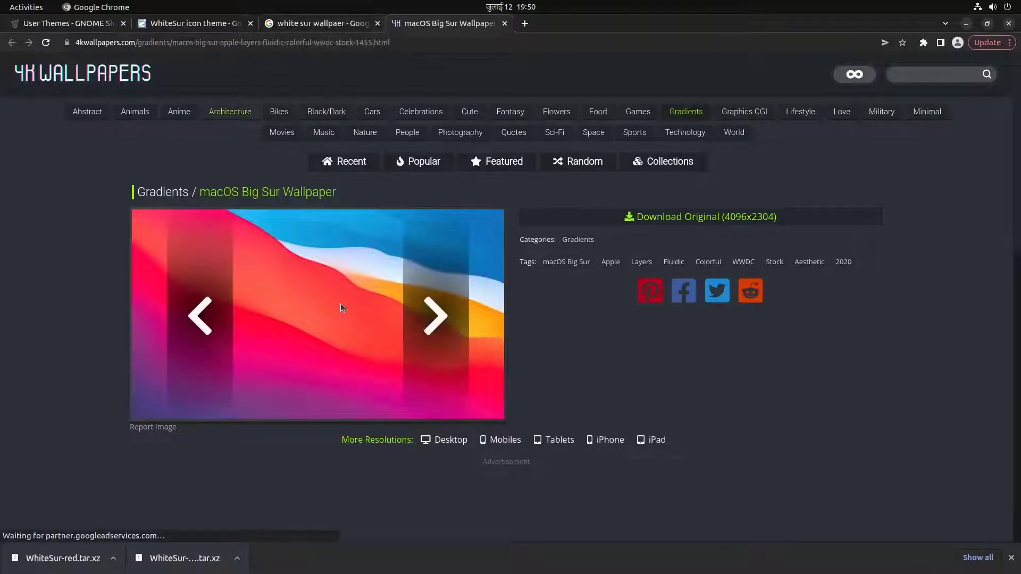
{"action": "left_click", "coordinate": [665, 217]}
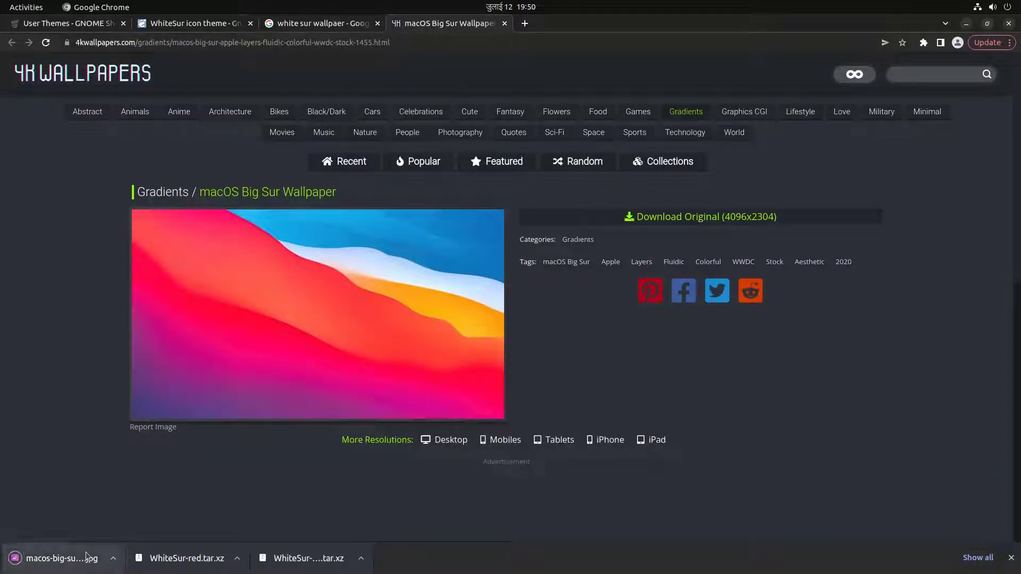
{"action": "key", "text": "ctrl+w"}
{"action": "key", "text": "ctrl+w"}
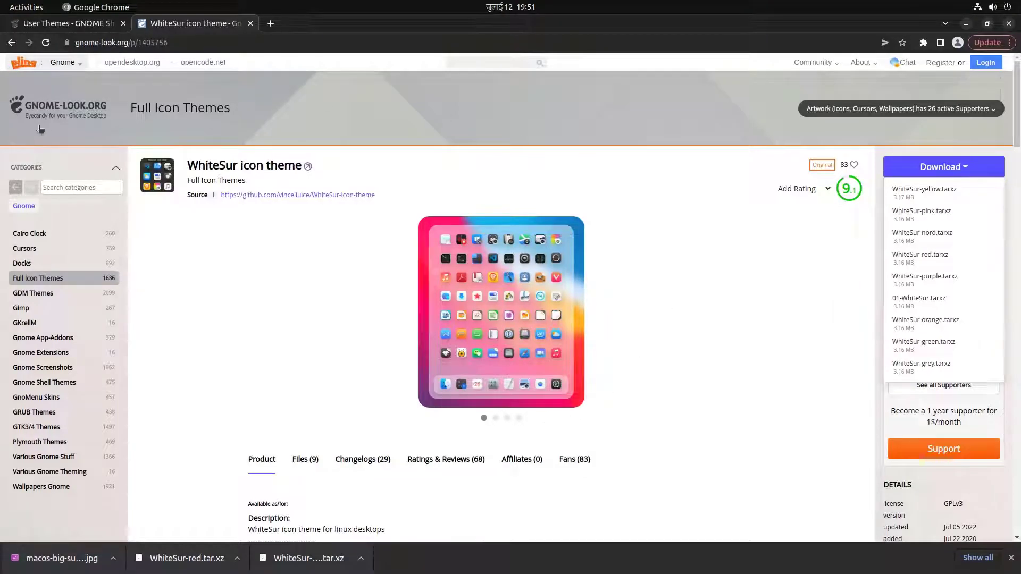
Install and enable Compiz alike magic lamp effect from GNOME Extensions, then minimize Chrome
{"action": "key", "text": "ctrl+w"}
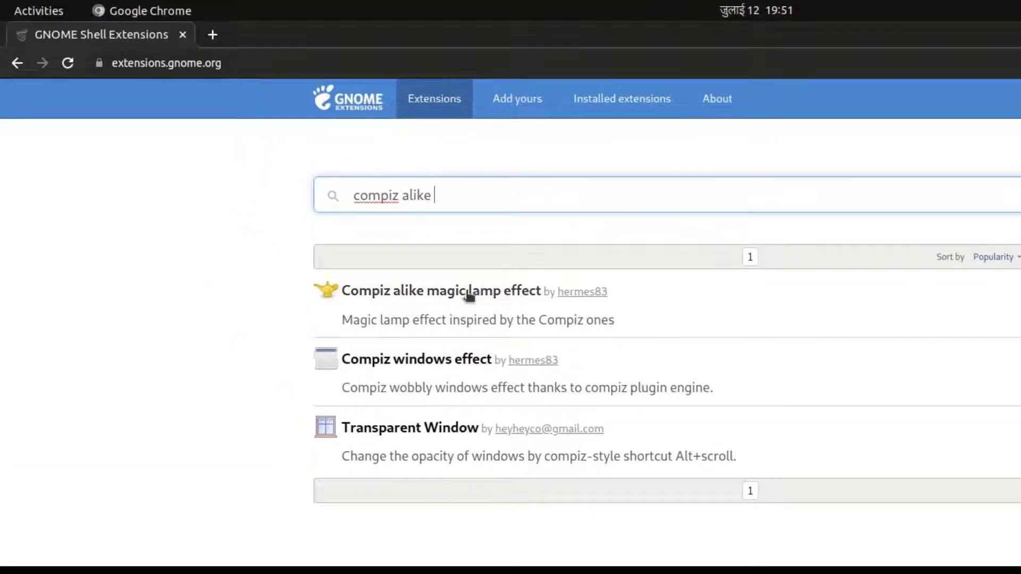
{"action": "left_click", "coordinate": [470, 294]}
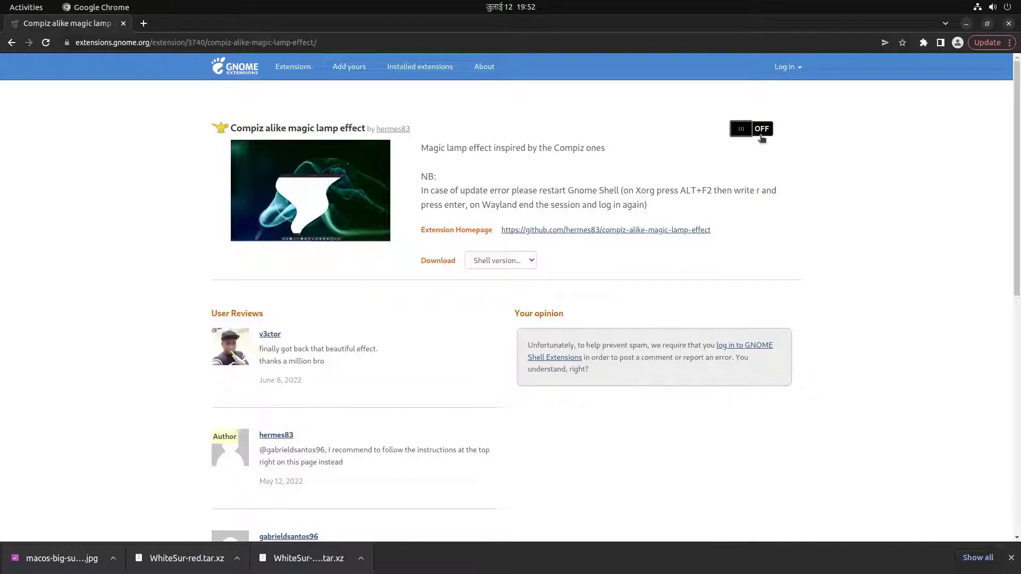
{"action": "left_click", "coordinate": [760, 135]}
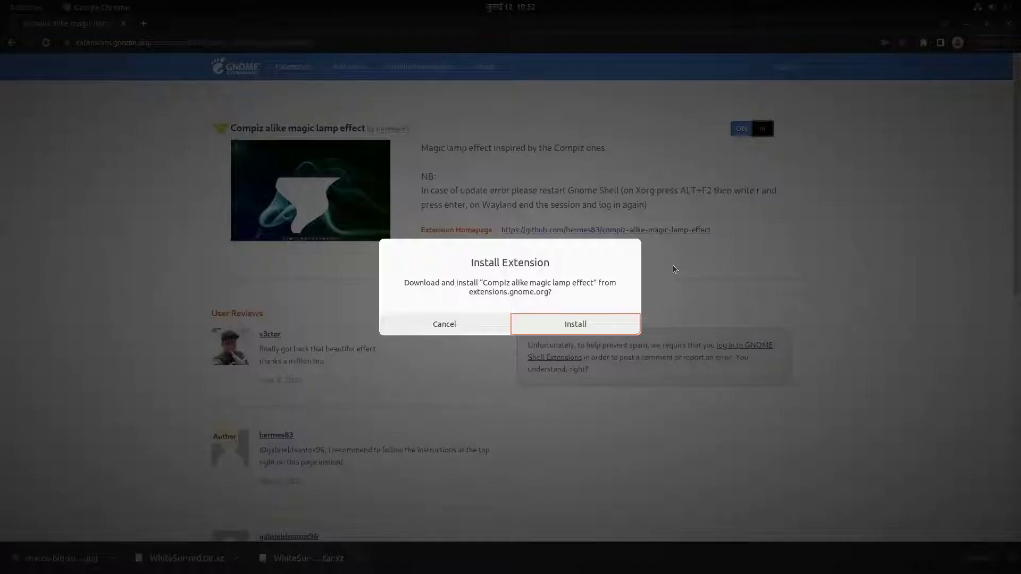
{"action": "left_click", "coordinate": [609, 325]}
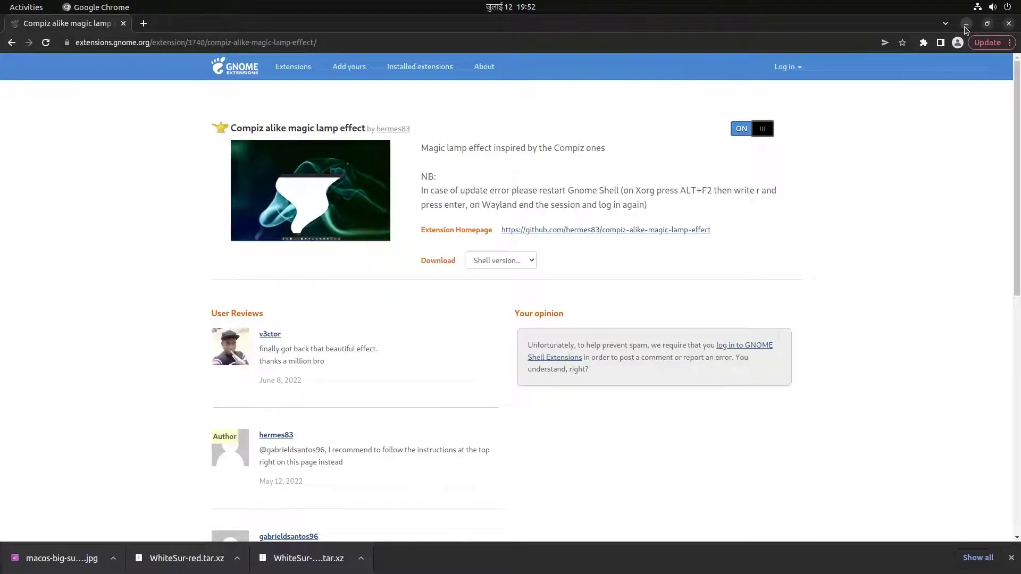
{"action": "left_click", "coordinate": [965, 24]}
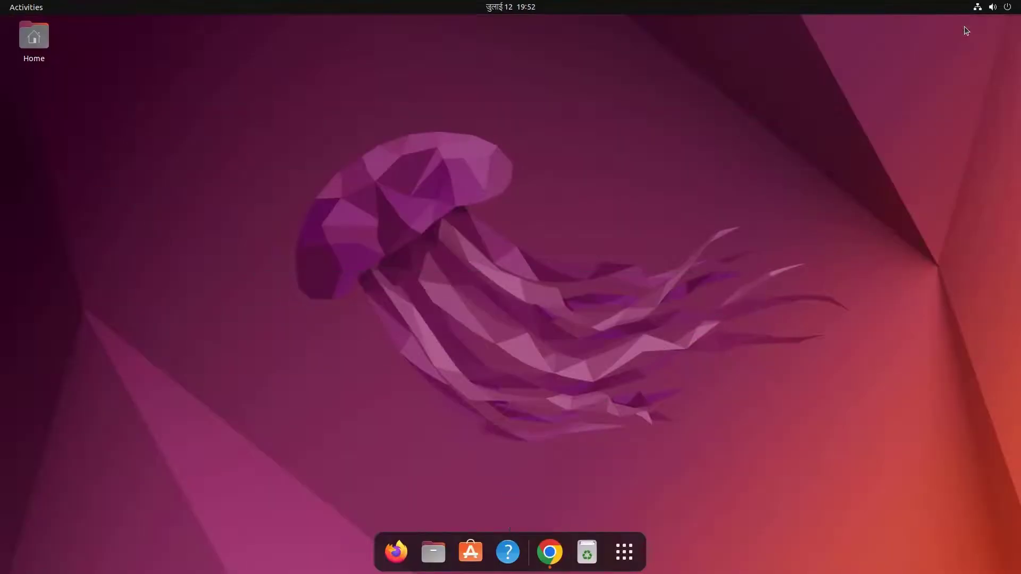
{"action": "left_click", "coordinate": [549, 552]}
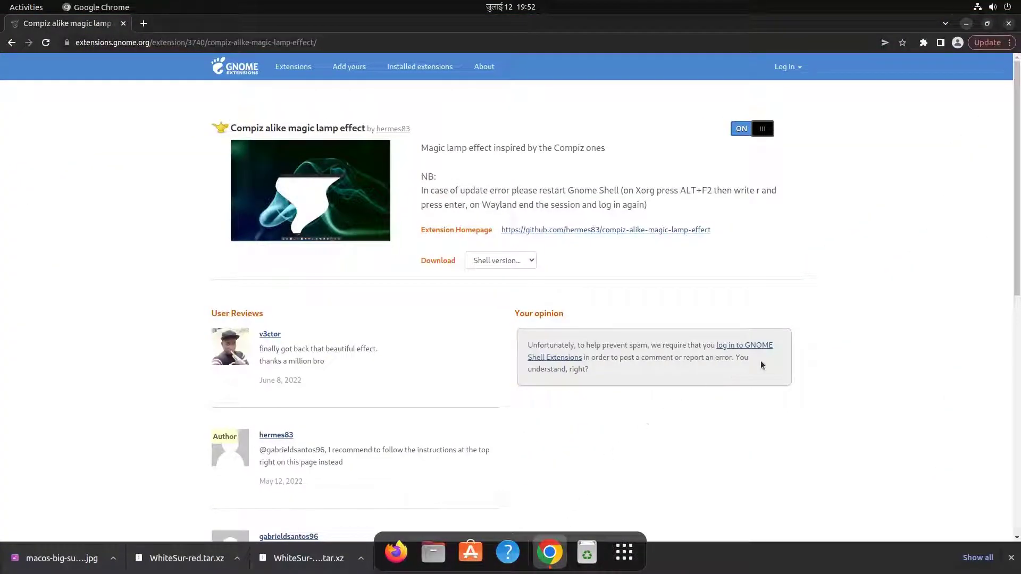
{"action": "left_click", "coordinate": [965, 24]}
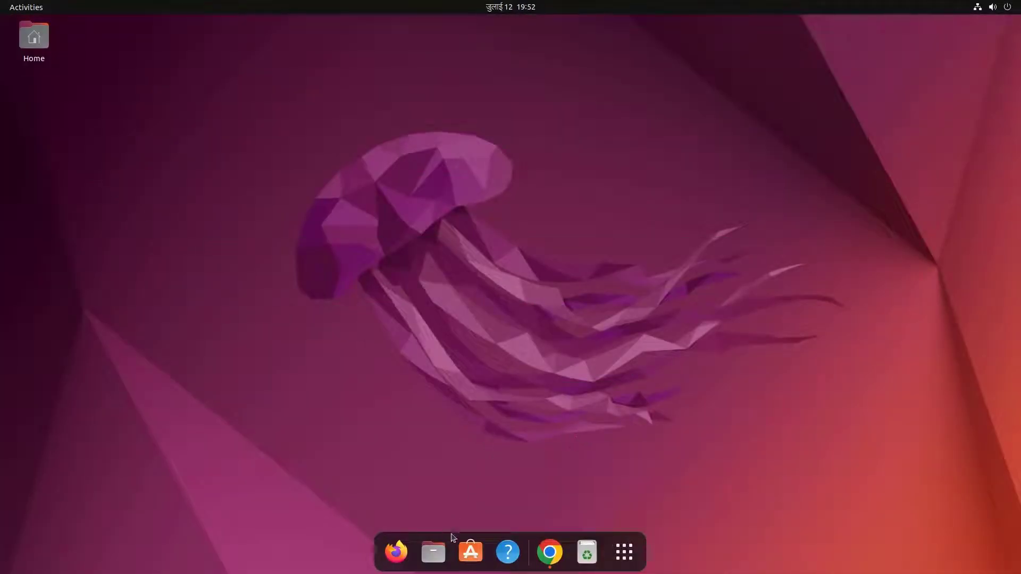
{"action": "left_click", "coordinate": [439, 556]}
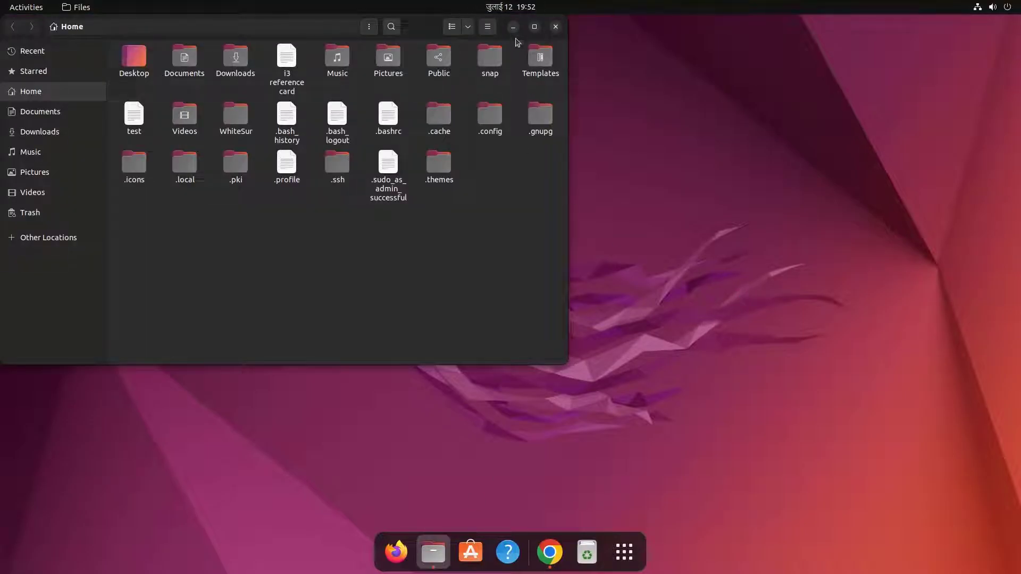
{"action": "left_click", "coordinate": [514, 29]}
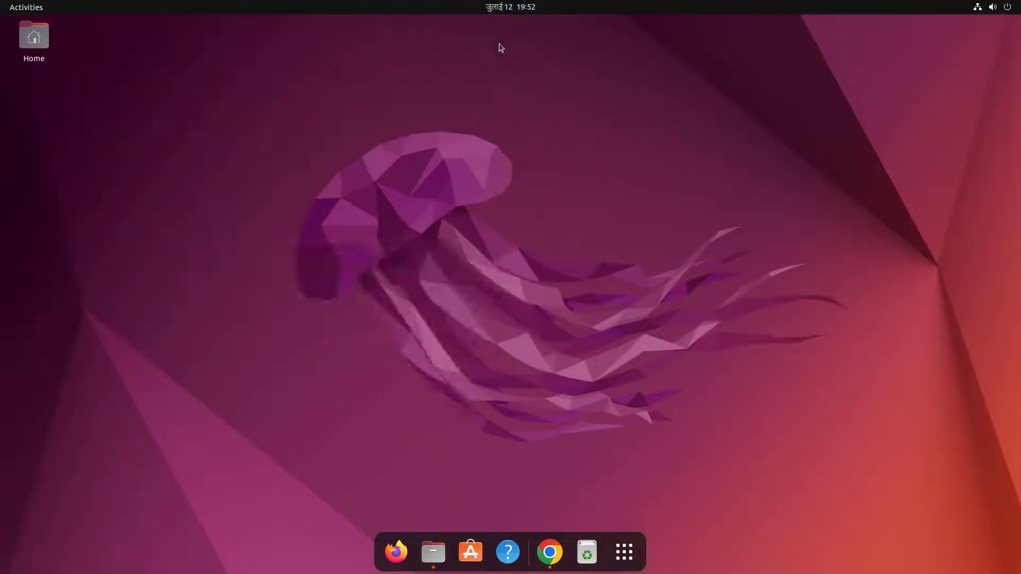
{"action": "left_click", "coordinate": [430, 551]}
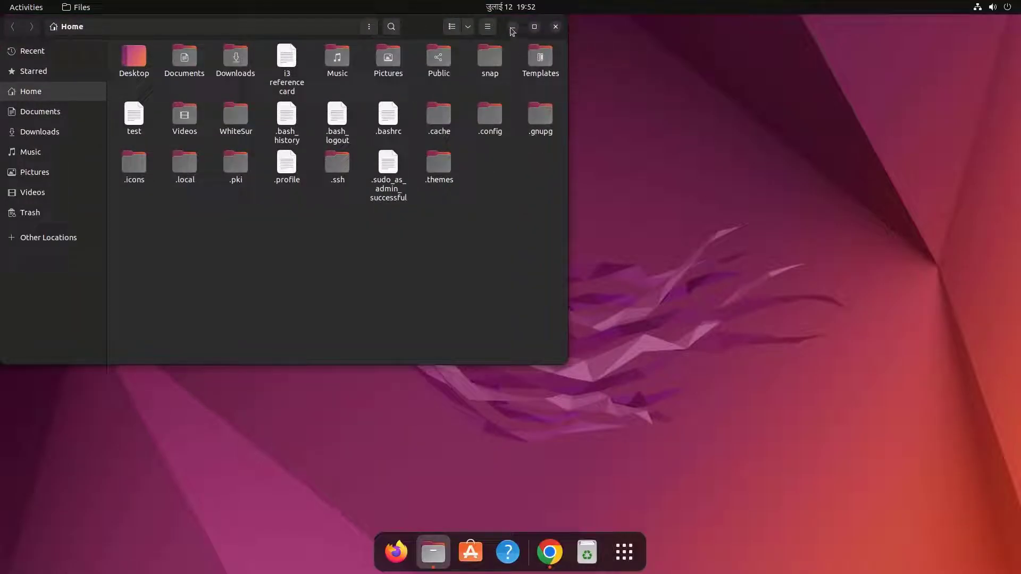
{"action": "left_click", "coordinate": [512, 28]}
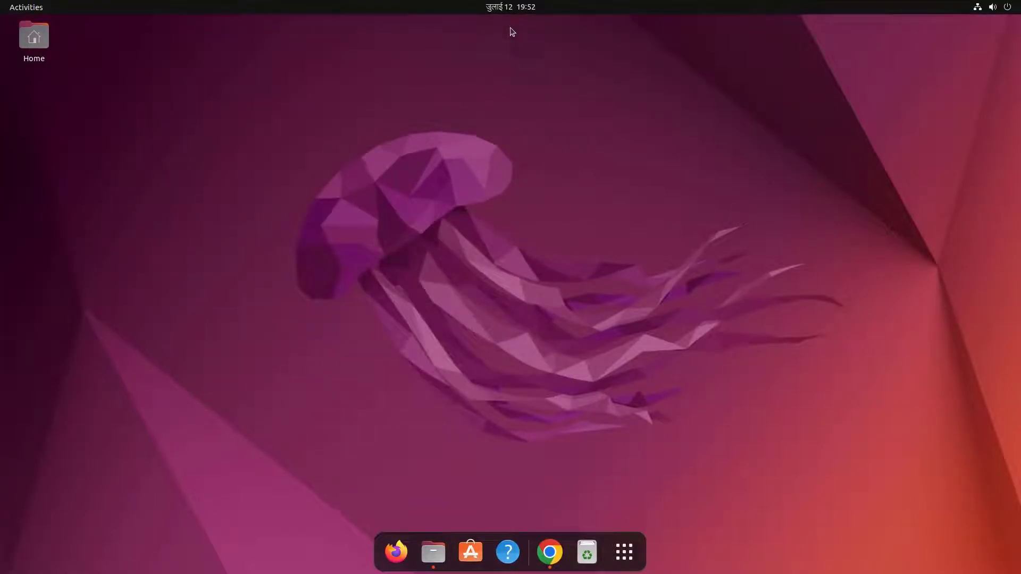
{"action": "left_click", "coordinate": [434, 551]}
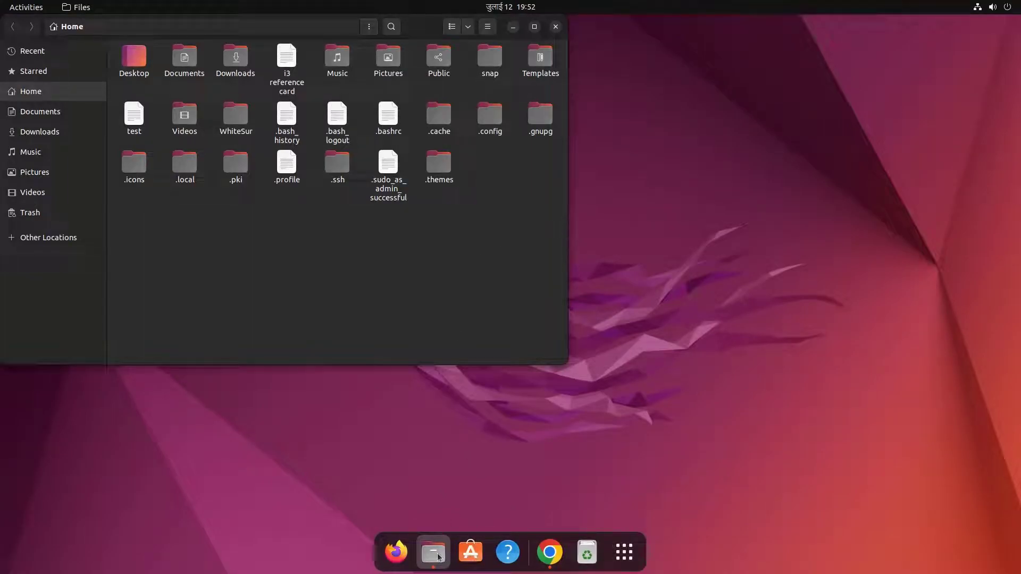
{"action": "left_click", "coordinate": [513, 27]}
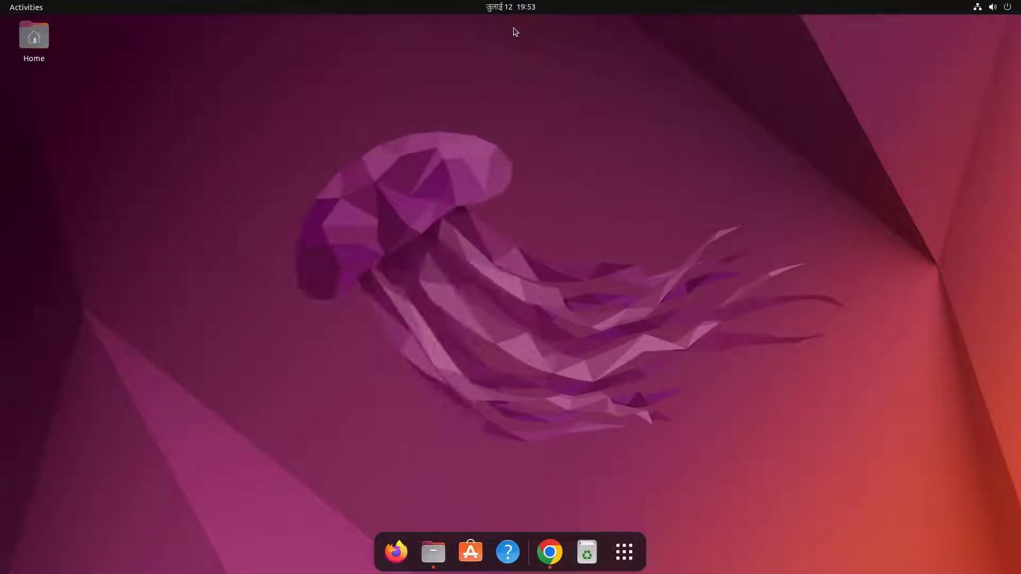
{"action": "left_click", "coordinate": [433, 551]}
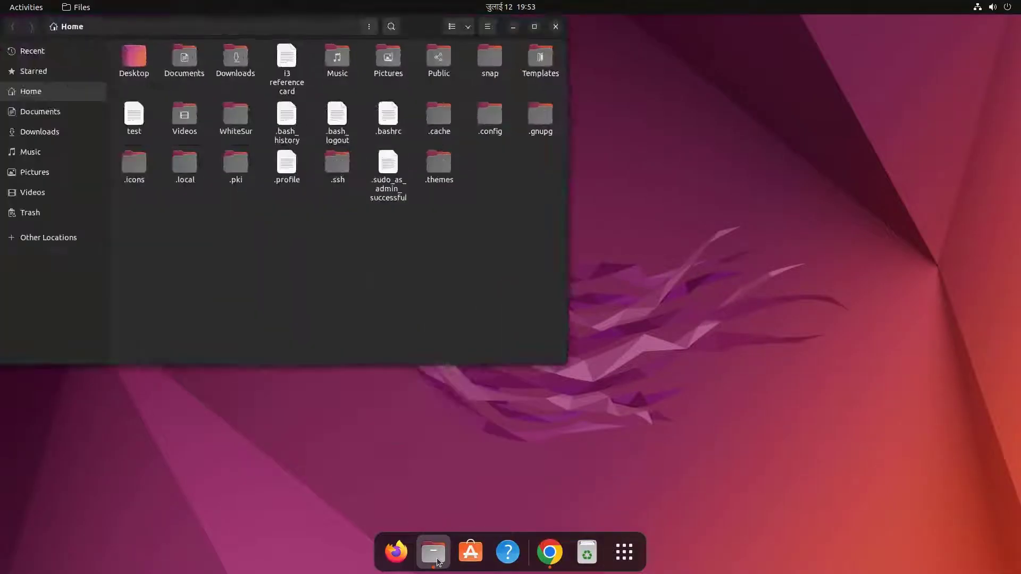
{"action": "left_click", "coordinate": [513, 28]}
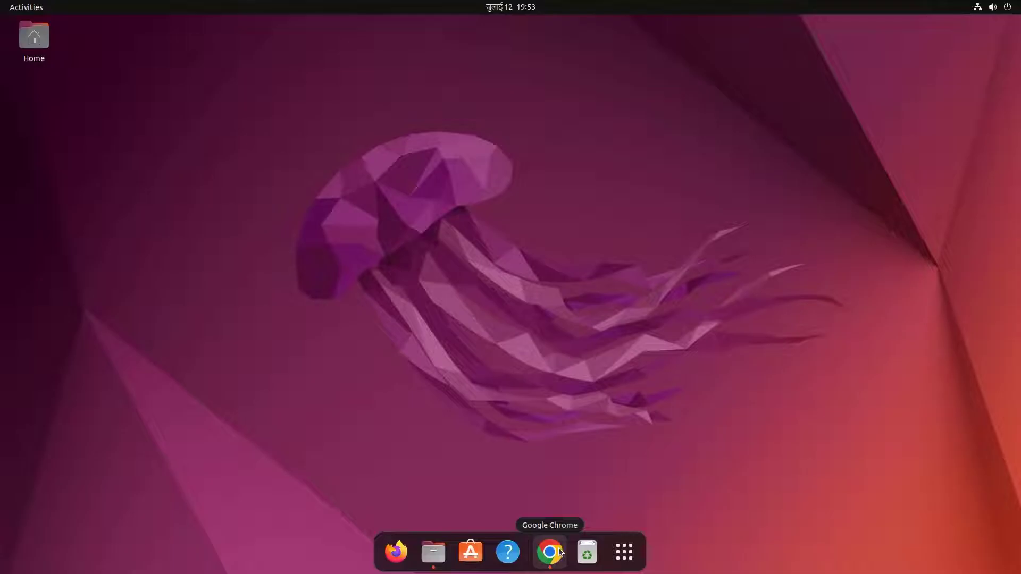
Find the NCX Tech click-to-minimize video and select its gsettings activate command
{"action": "left_click", "coordinate": [550, 553]}
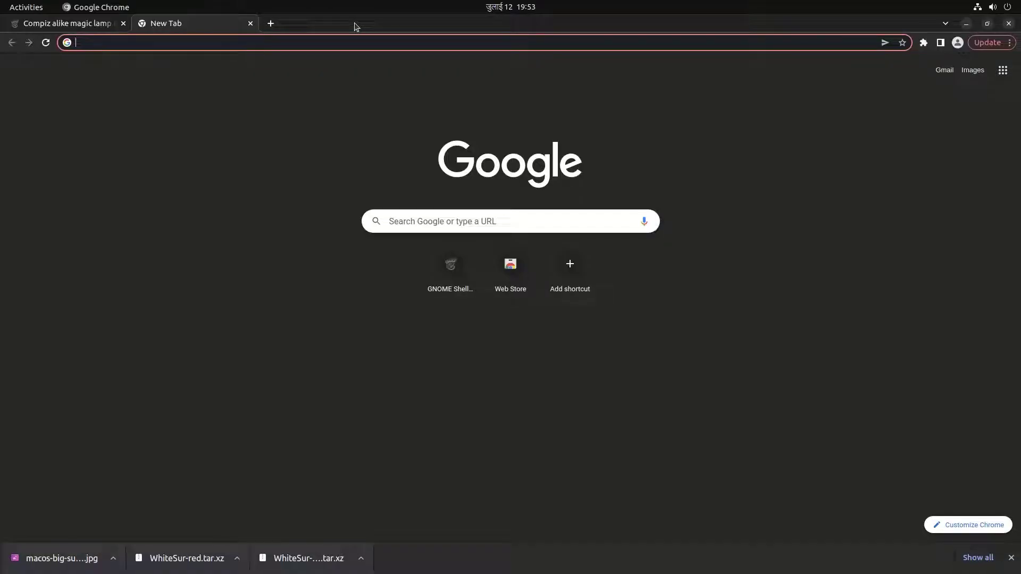
{"action": "type", "text": "ncx t"}
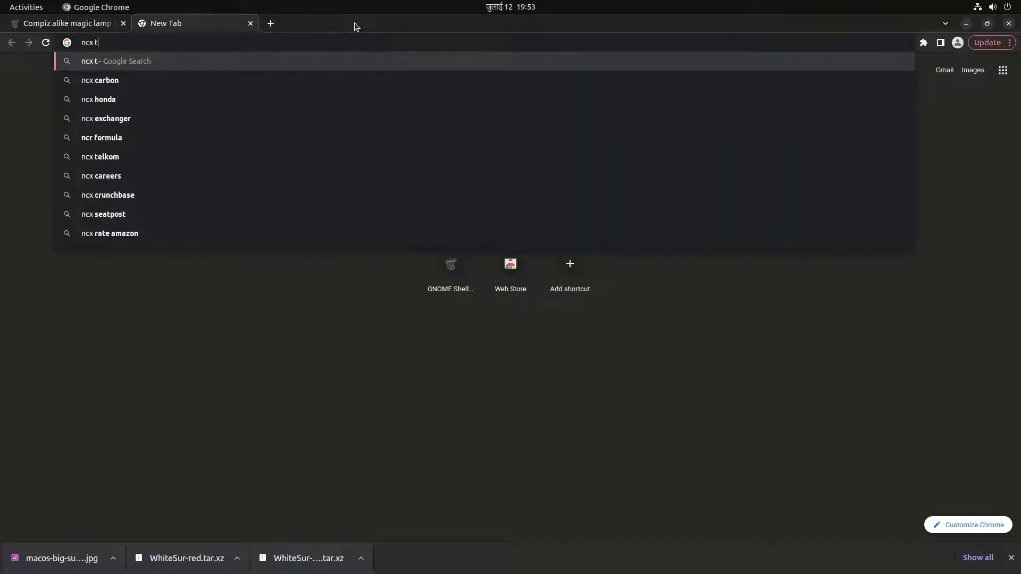
{"action": "type", "text": "ech a"}
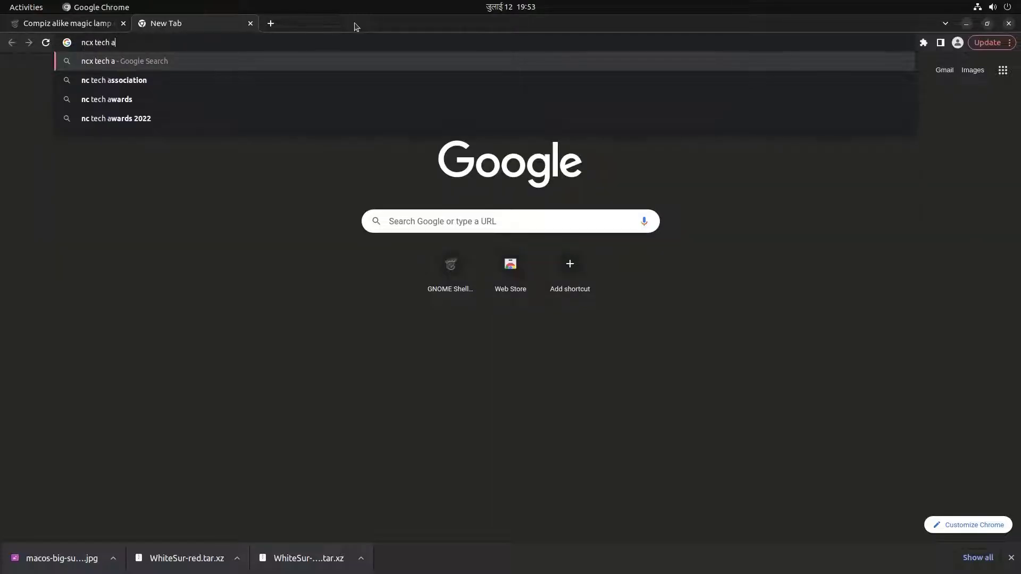
{"action": "type", "text": "cti"}
{"action": "type", "text": "v"}
{"action": "type", "text": "ate "}
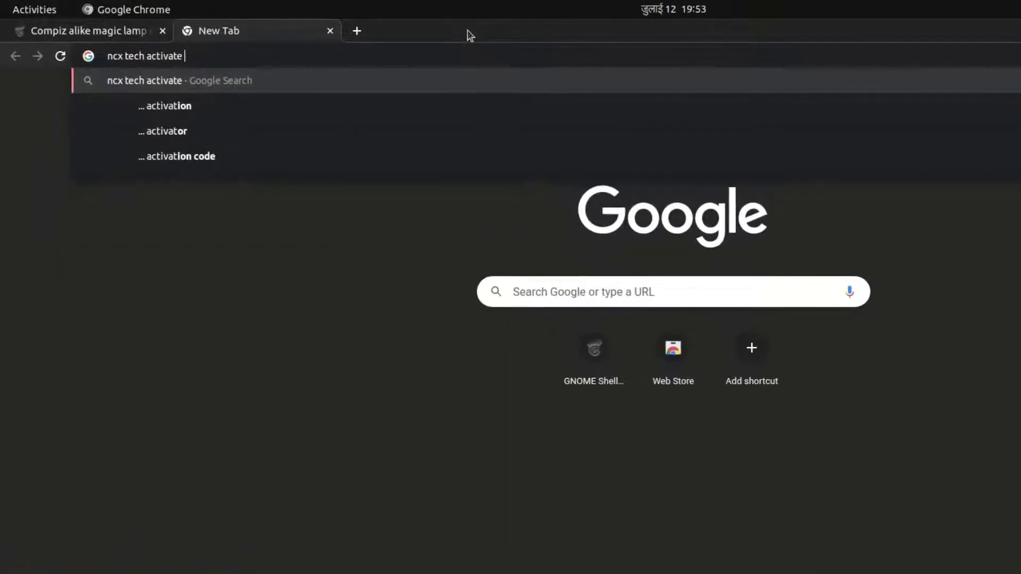
{"action": "type", "text": "click to minimize"}
{"action": "key", "text": "Return"}
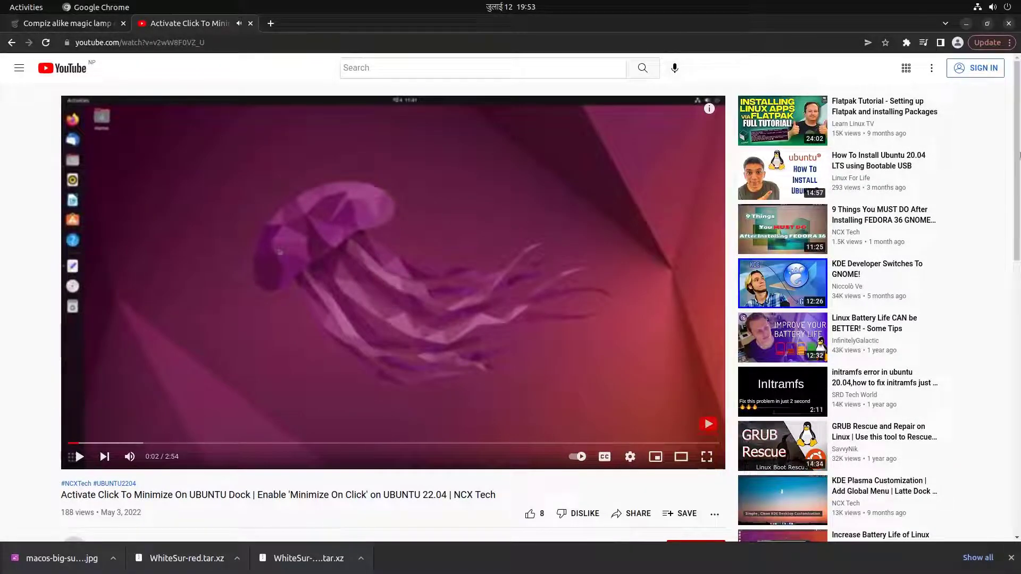
{"action": "scroll", "coordinate": [143, 322], "scroll_direction": "down", "scroll_amount": 5}
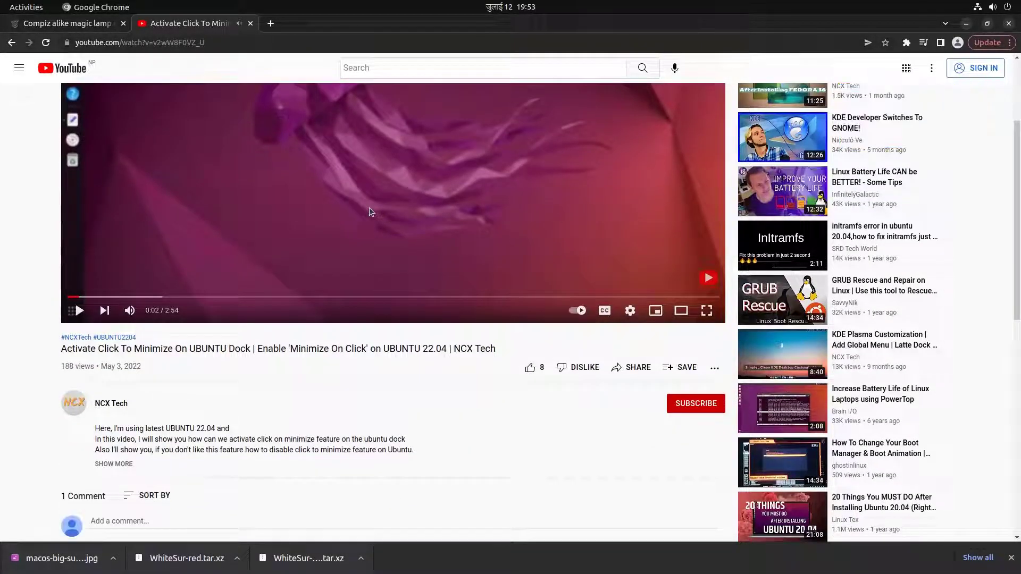
{"action": "scroll", "coordinate": [143, 322], "scroll_direction": "down", "scroll_amount": 1}
{"action": "left_click", "coordinate": [114, 352]}
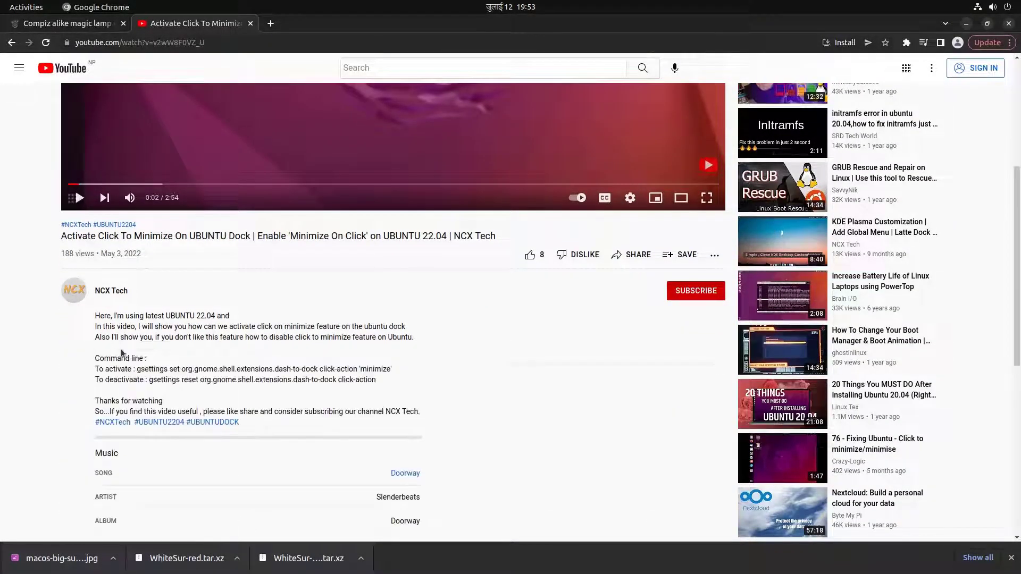
{"action": "double_click", "coordinate": [171, 369]}
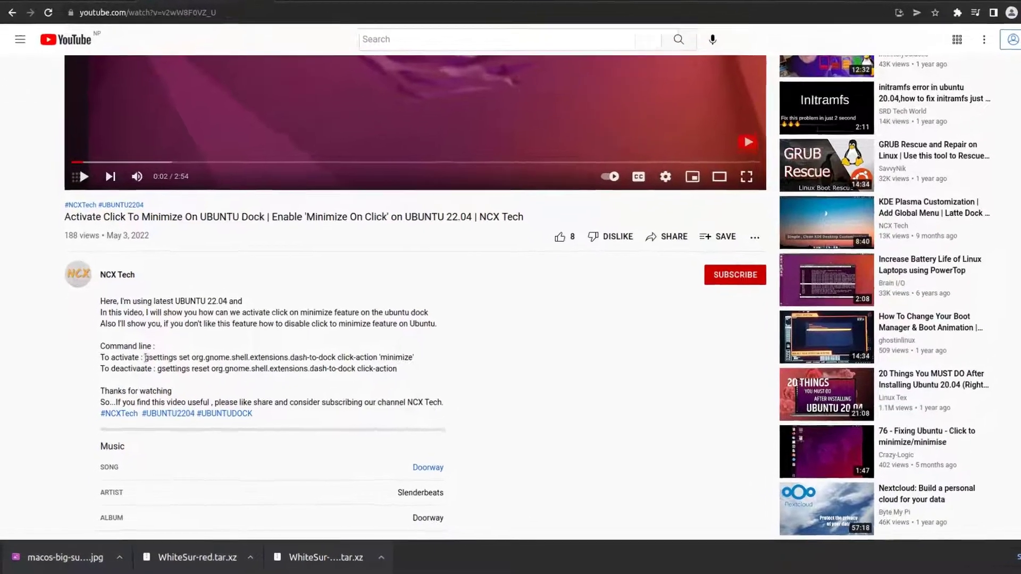
{"action": "left_click_drag", "start_coordinate": [138, 369], "coordinate": [385, 368]}
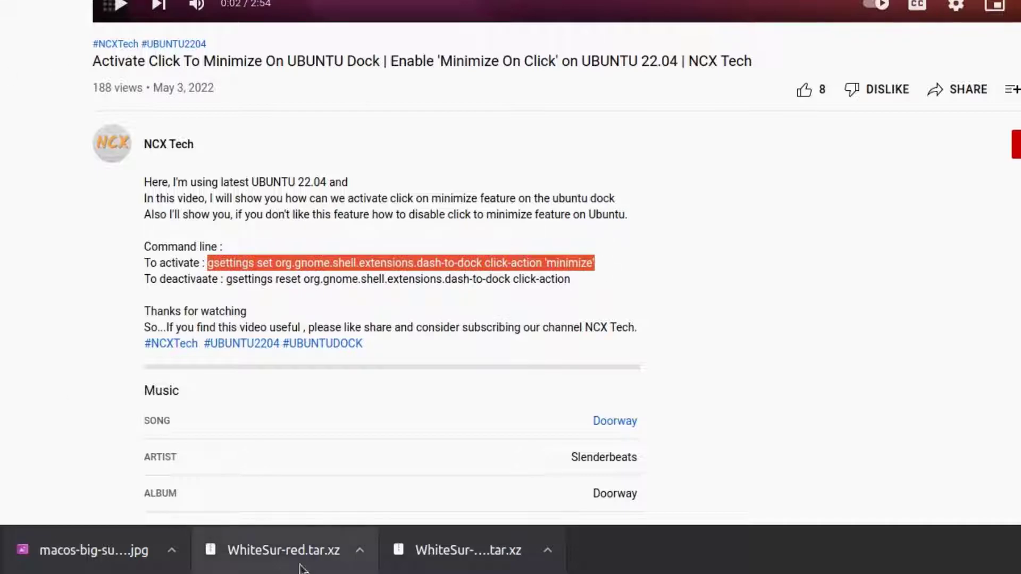
{"action": "key", "text": "super"}
{"action": "type", "text": "term"}
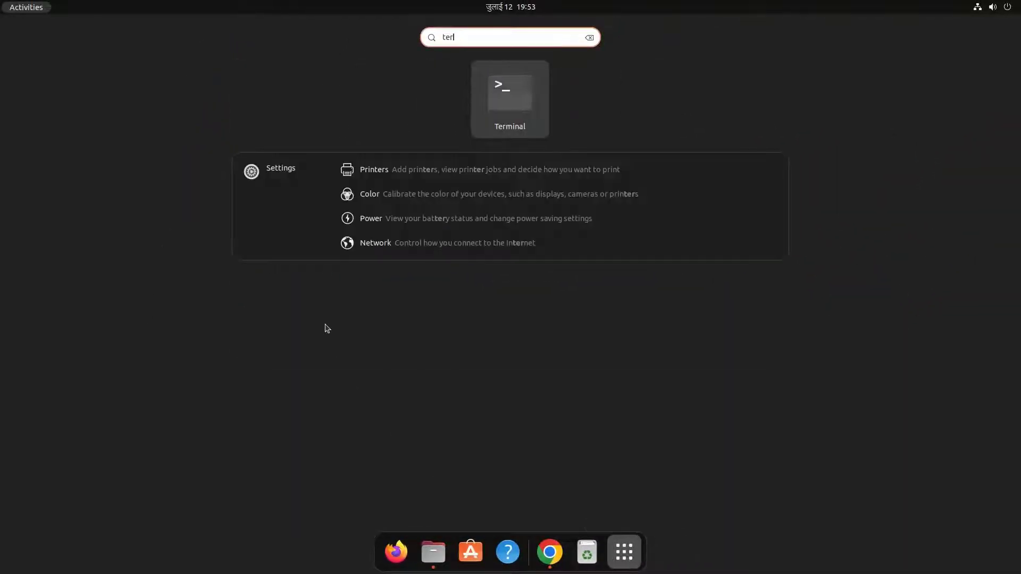
In Terminal, run the pasted gsettings command setting the dock click-action to minimize
{"action": "key", "text": "Return"}
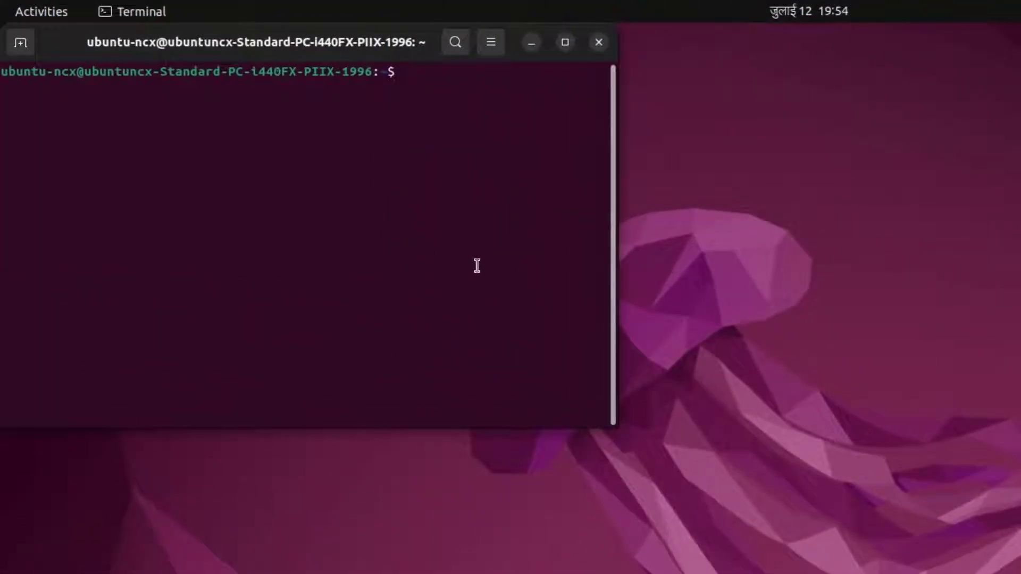
{"action": "type", "text": "gsettings set org.gnome.shell.extensions.dash-to-dock click-action 'minimize'"}
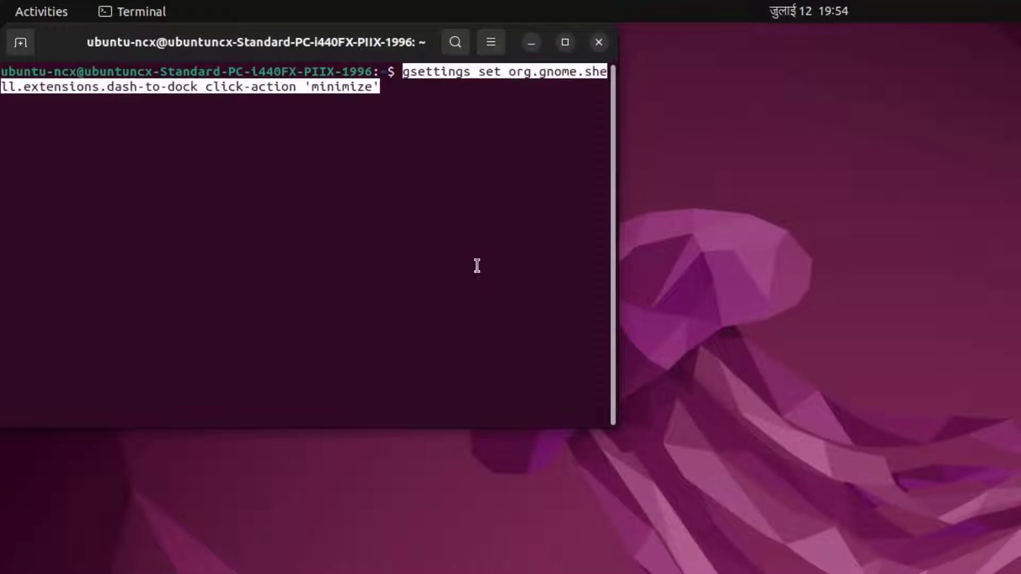
{"action": "key", "text": "Return"}
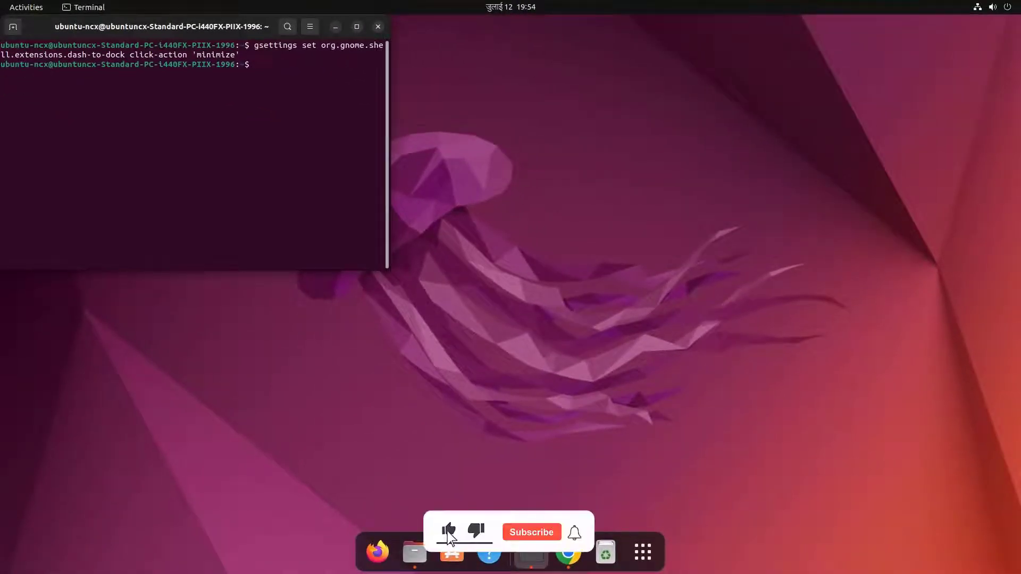
Test minimize-on-click by repeatedly clicking the Terminal dock icon
{"action": "left_click", "coordinate": [532, 554]}
{"action": "left_click", "coordinate": [532, 554]}
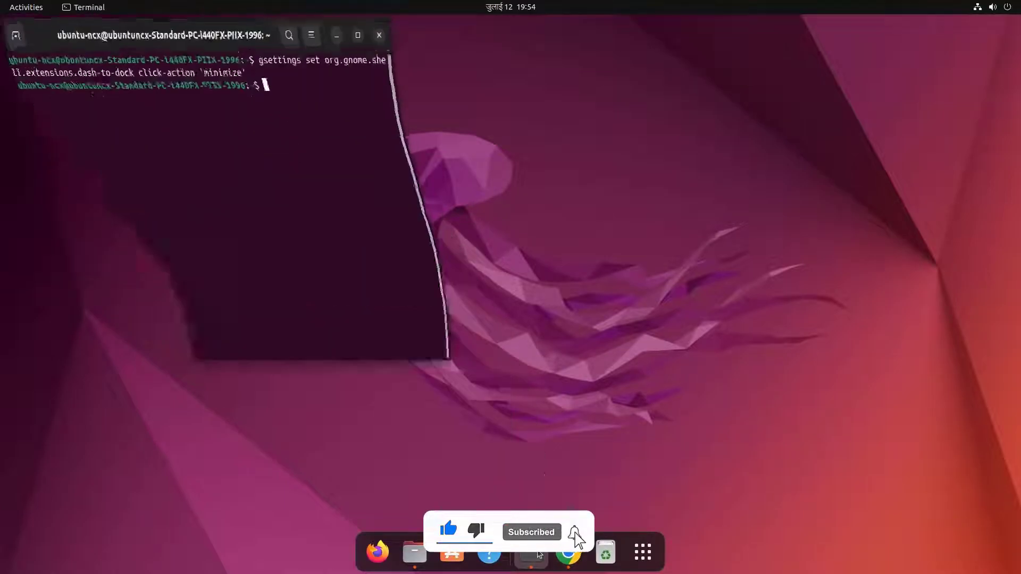
{"action": "left_click", "coordinate": [538, 554]}
{"action": "left_click", "coordinate": [538, 554]}
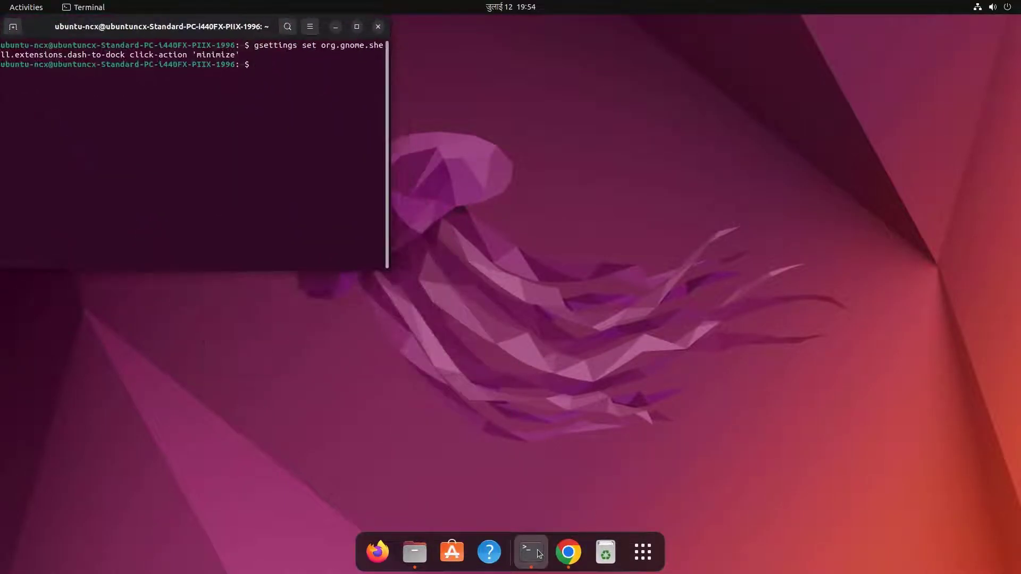
{"action": "left_click", "coordinate": [538, 555]}
{"action": "left_click", "coordinate": [538, 554]}
Close Terminal and launch Tweaks from the application grid
{"action": "left_click", "coordinate": [378, 27]}
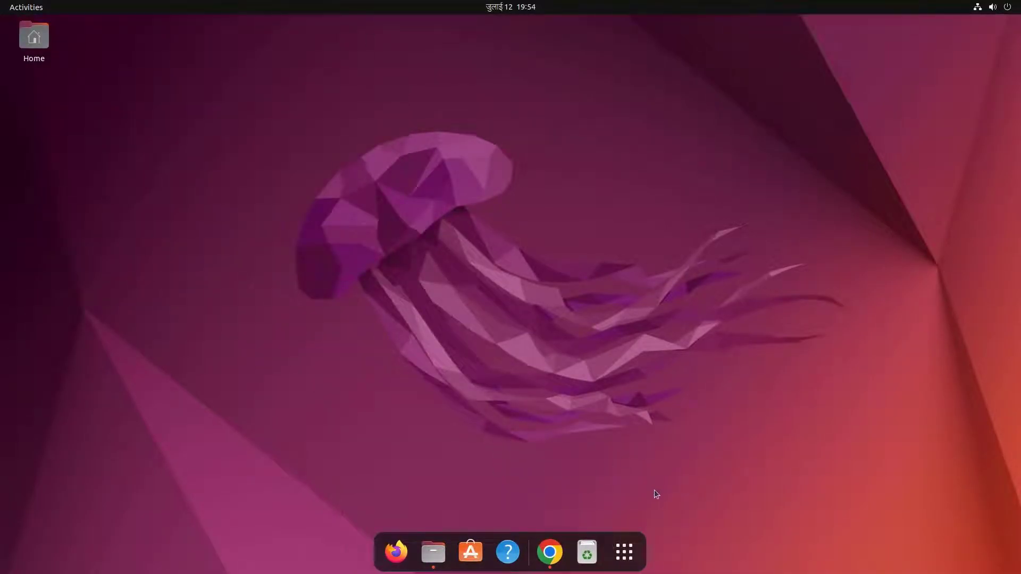
{"action": "left_click", "coordinate": [627, 550]}
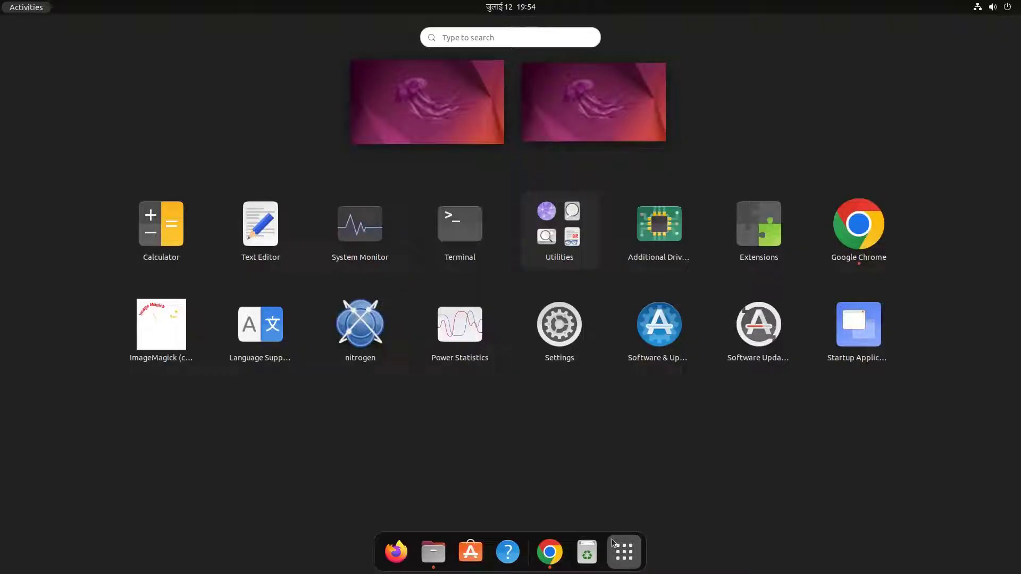
{"action": "type", "text": "tweak"}
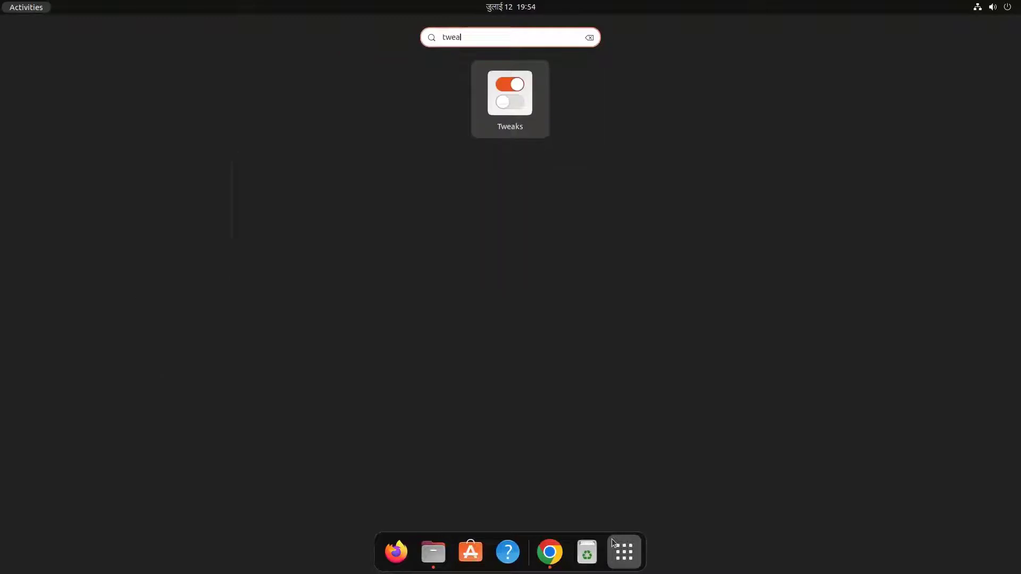
{"action": "key", "text": "Return"}
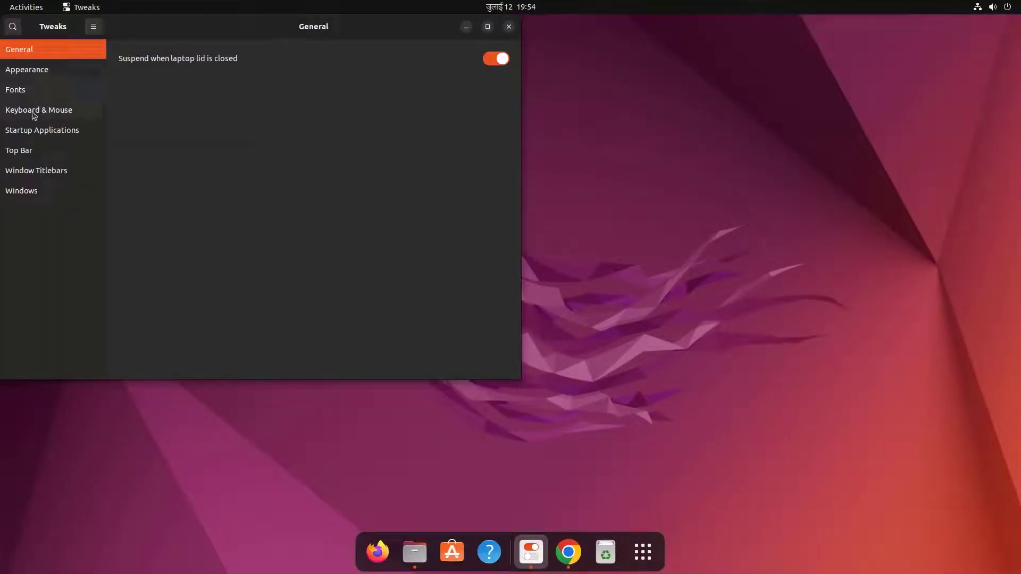
Set the Appearance icon theme to WhiteSur-red-dark
{"action": "left_click", "coordinate": [32, 72]}
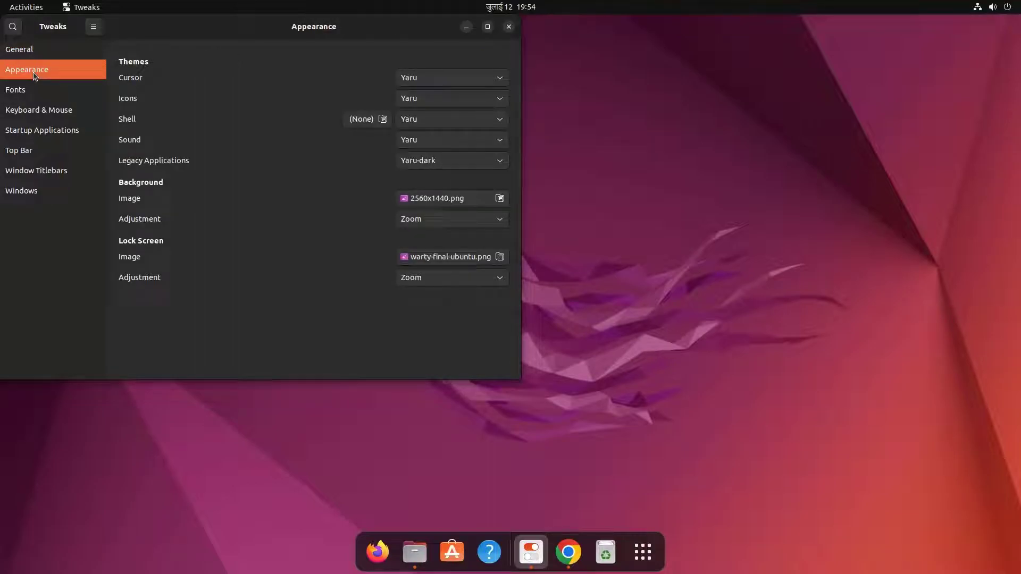
{"action": "left_click_drag", "start_coordinate": [296, 23], "coordinate": [443, 77]}
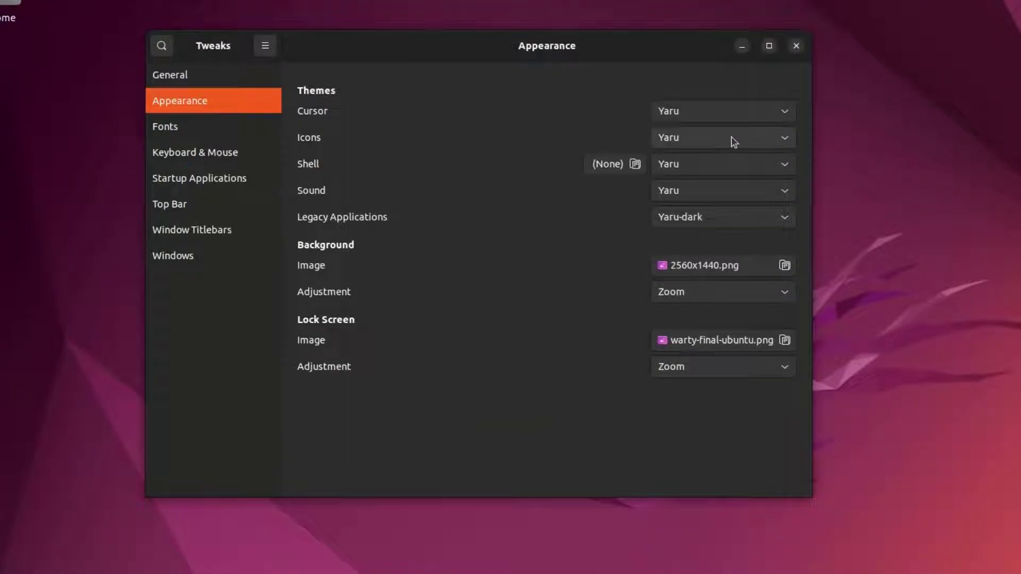
{"action": "left_click", "coordinate": [732, 142]}
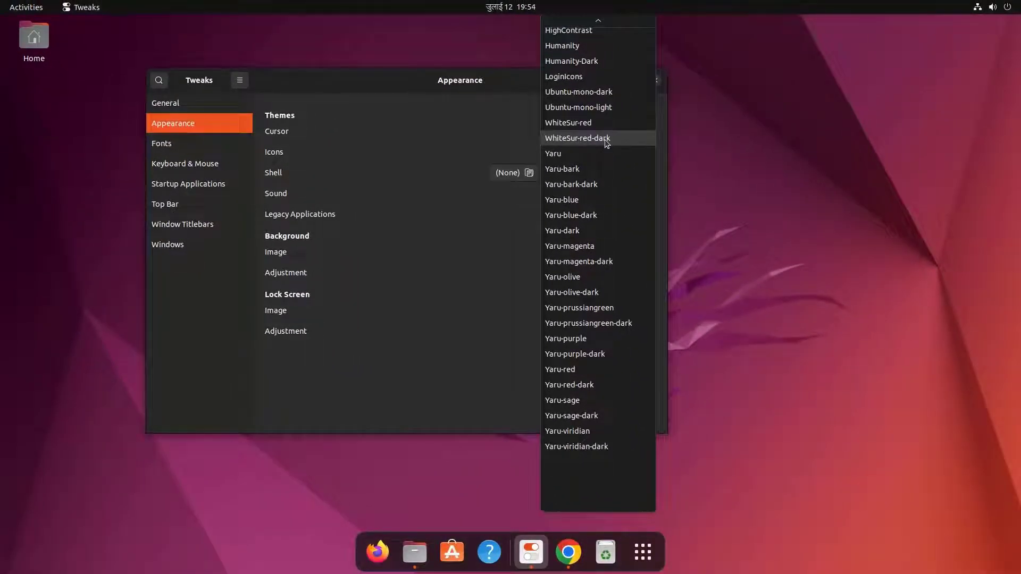
{"action": "left_click", "coordinate": [606, 139]}
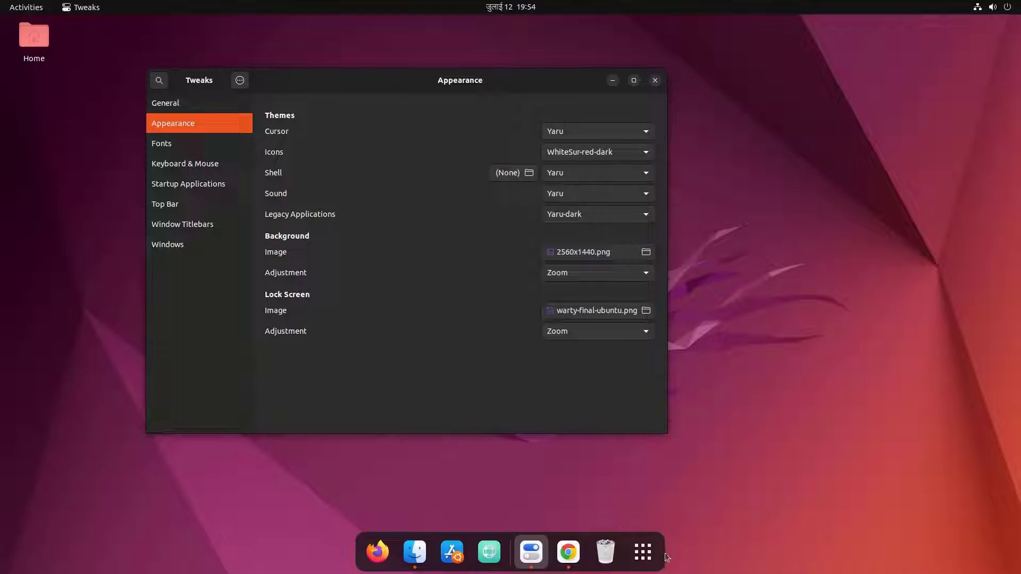
Preview the new icons in the app grid and browse the legacy application themes
{"action": "left_click", "coordinate": [643, 551]}
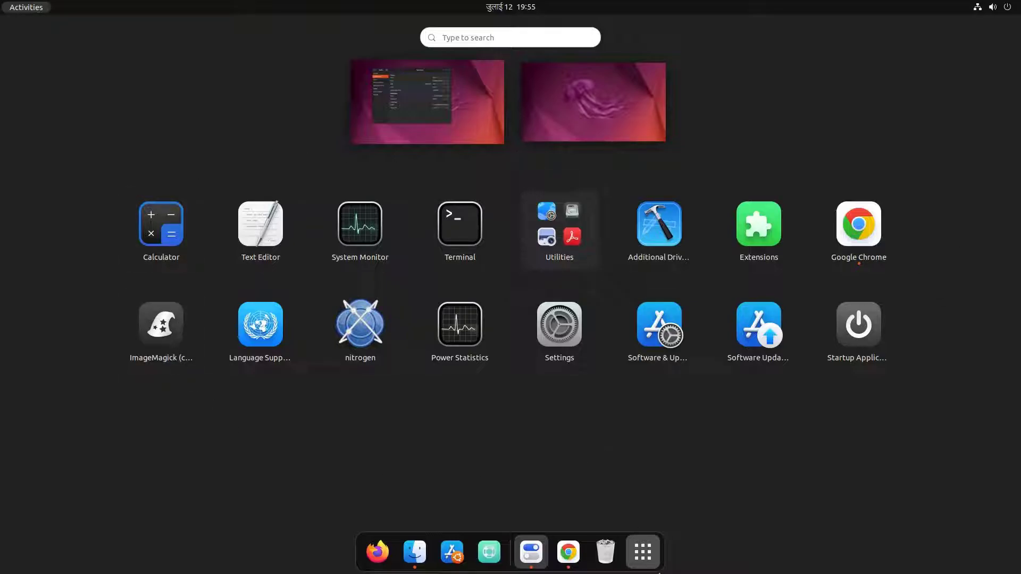
{"action": "left_click", "coordinate": [647, 556]}
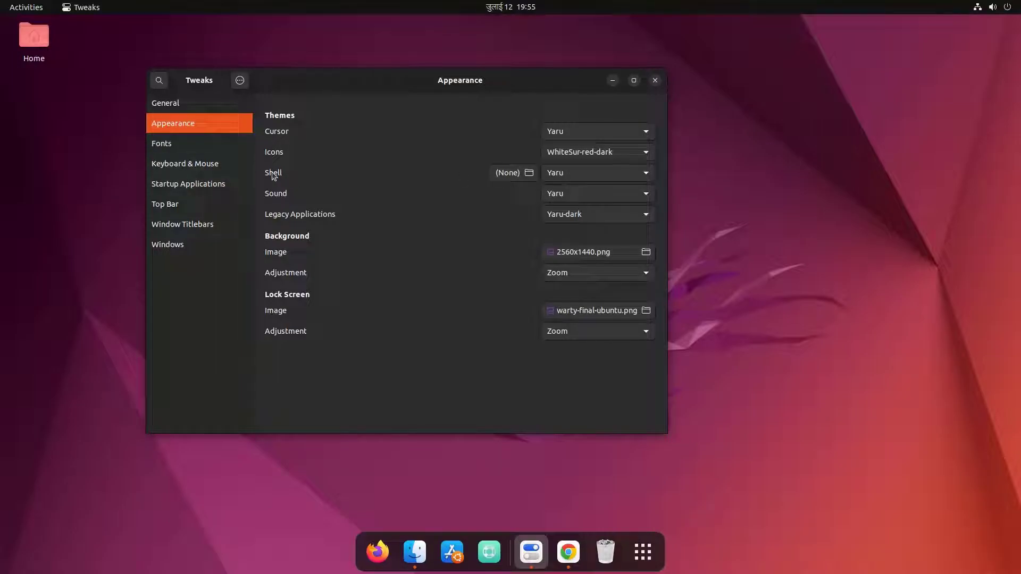
{"action": "left_click", "coordinate": [606, 214]}
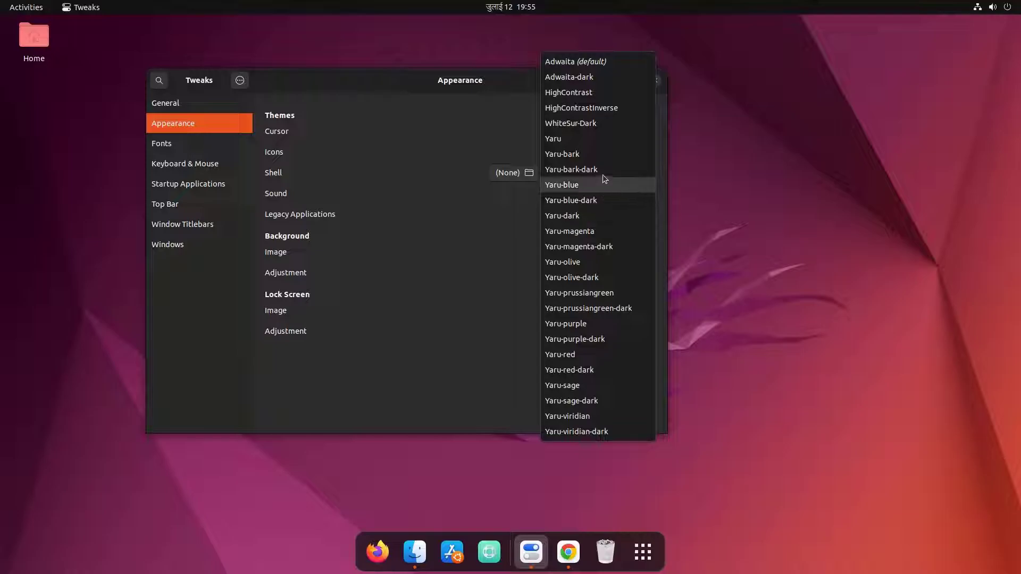
{"action": "key", "text": "Escape"}
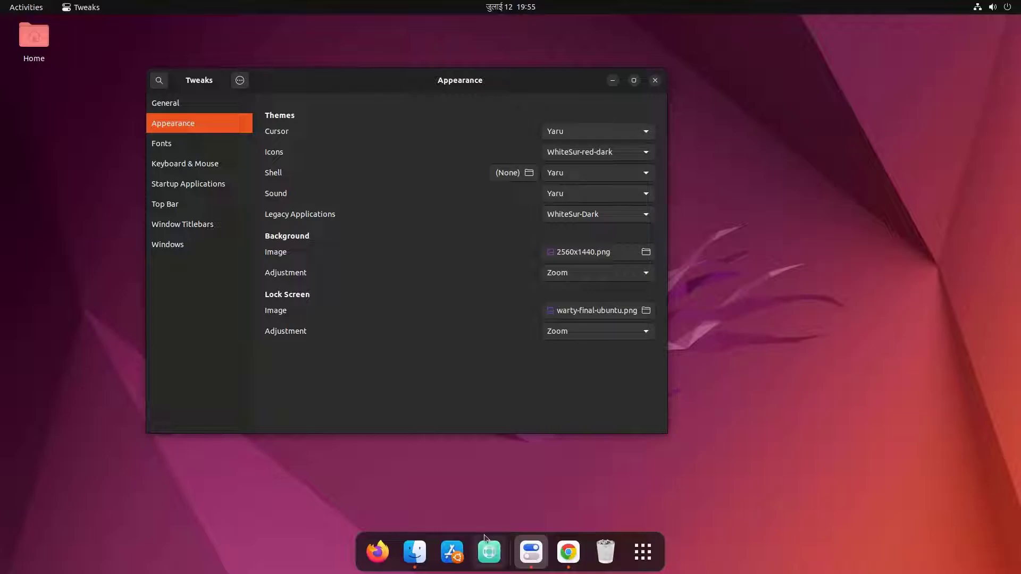
Set the Shell theme to WhiteSur-Dark and check the result in the app grid
{"action": "left_click", "coordinate": [415, 552]}
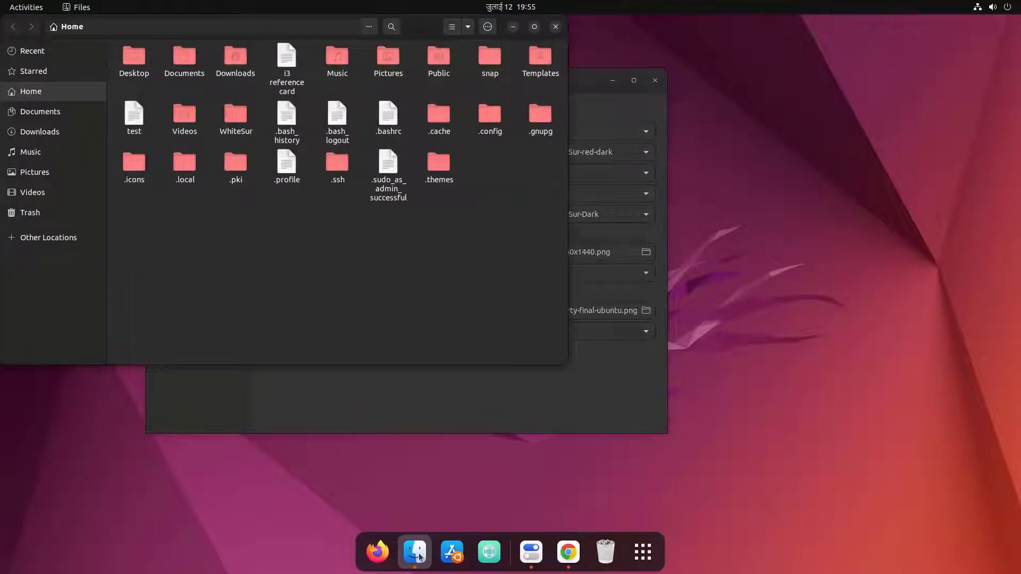
{"action": "left_click", "coordinate": [415, 552]}
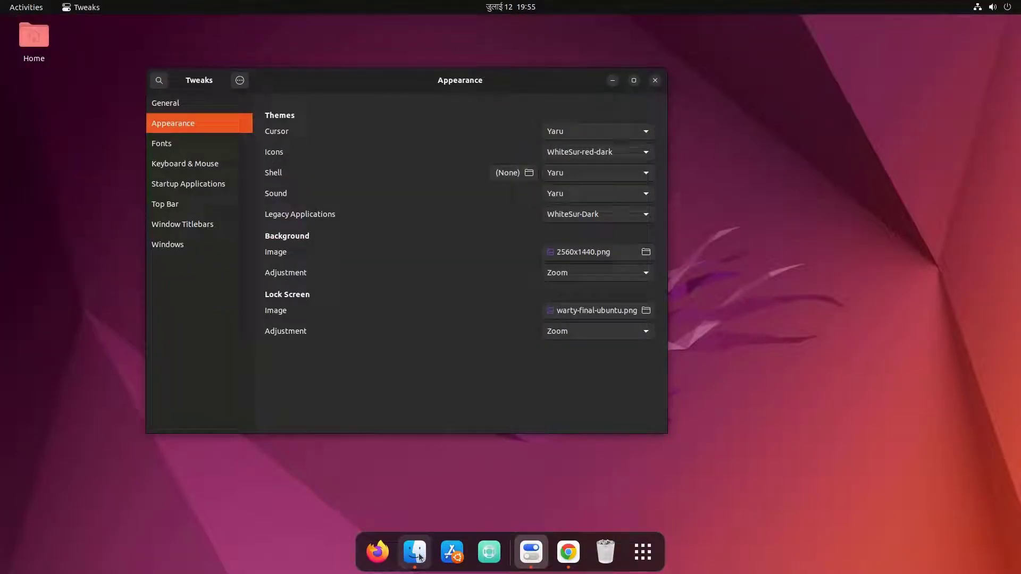
{"action": "left_click", "coordinate": [603, 173]}
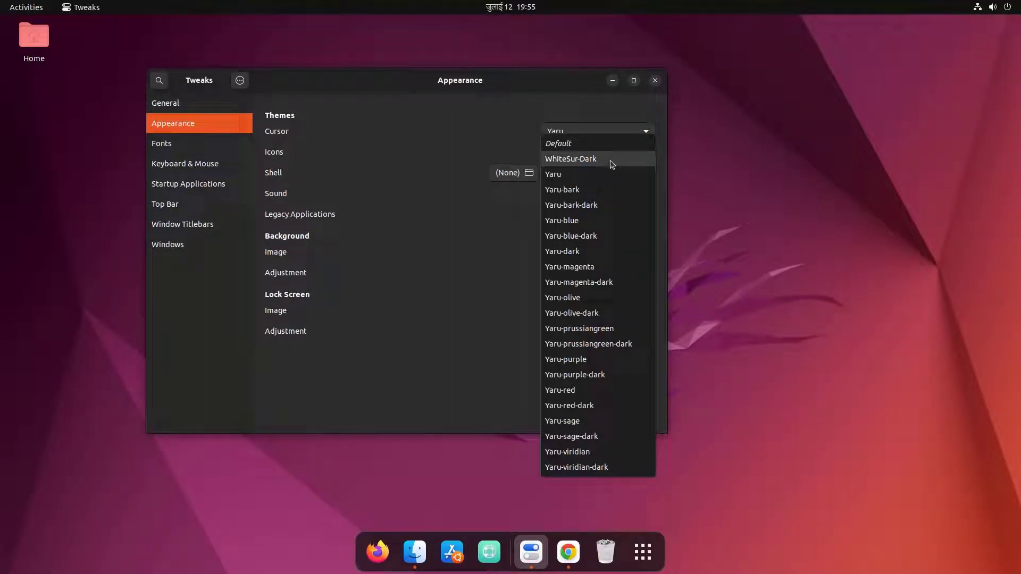
{"action": "left_click", "coordinate": [611, 160]}
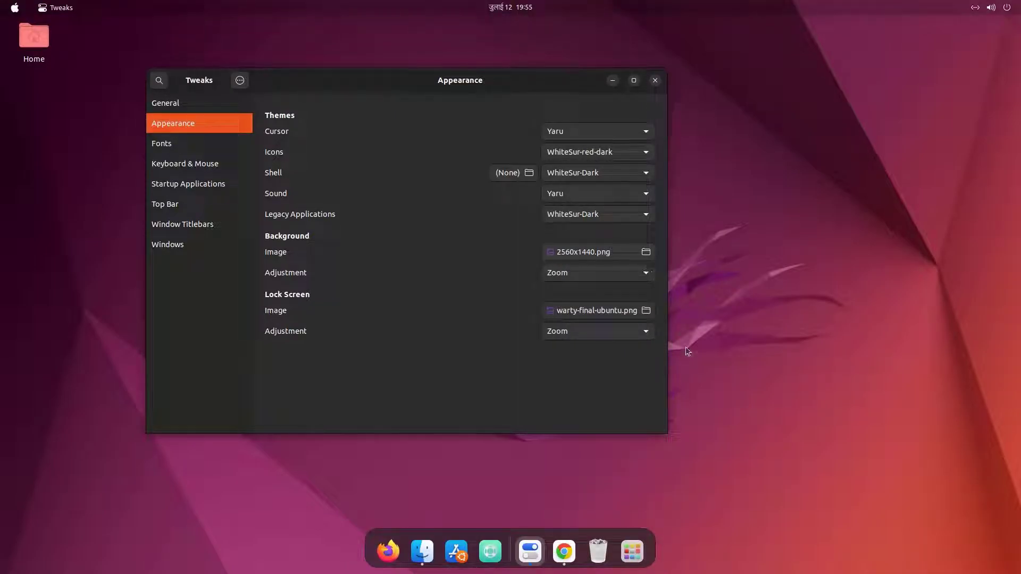
{"action": "left_click", "coordinate": [636, 558]}
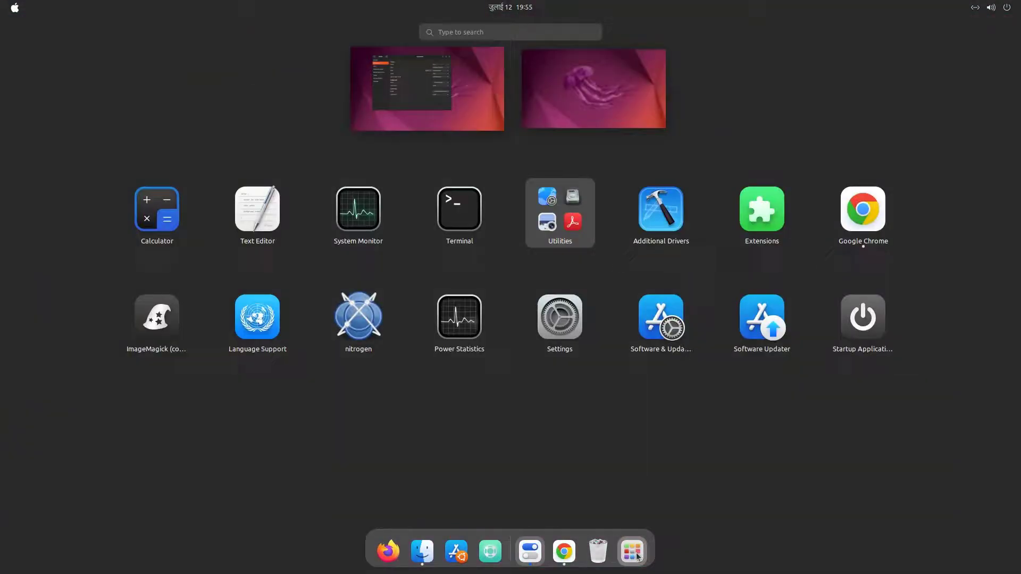
{"action": "left_click", "coordinate": [636, 558]}
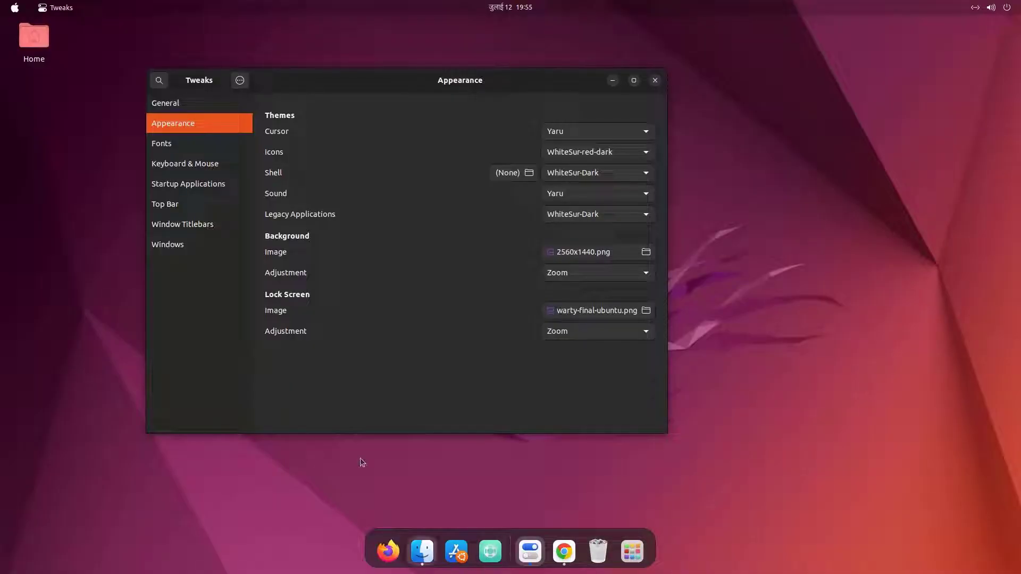
Close Tweaks and open the macOS Big Sur image from Downloads
{"action": "left_click", "coordinate": [655, 80]}
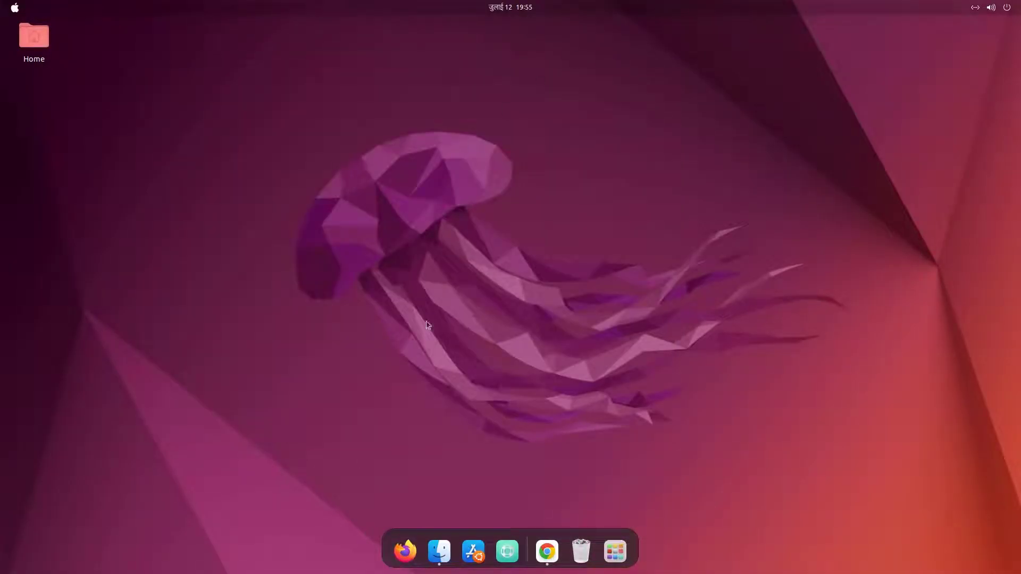
{"action": "left_click", "coordinate": [440, 551]}
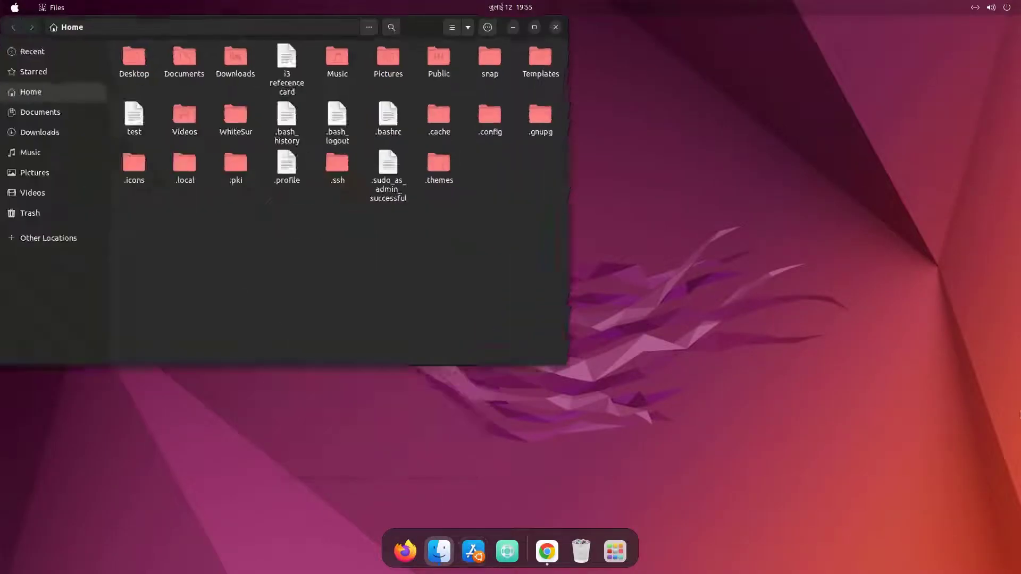
{"action": "left_click", "coordinate": [38, 134]}
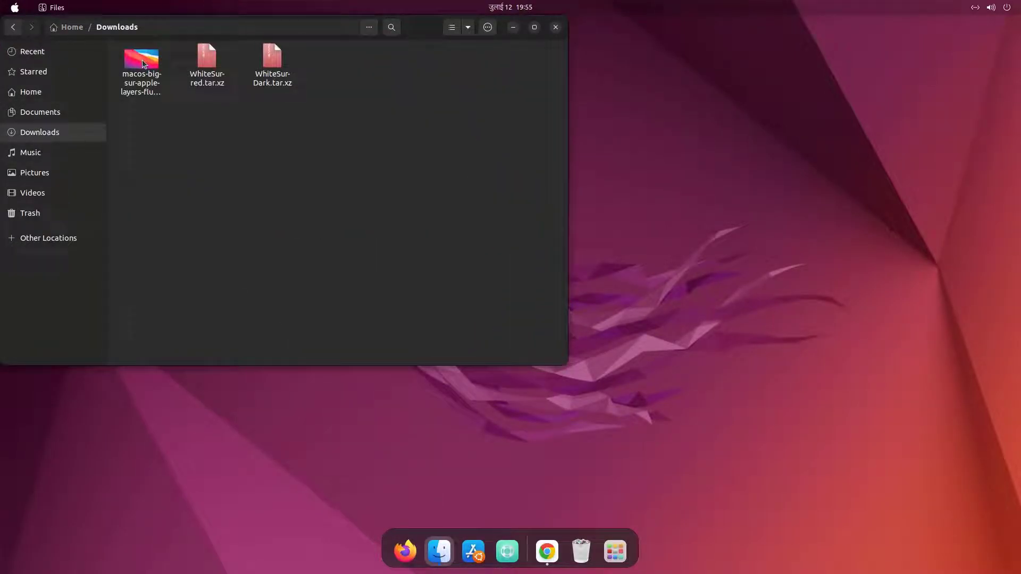
{"action": "left_click", "coordinate": [142, 61]}
{"action": "double_click", "coordinate": [142, 60]}
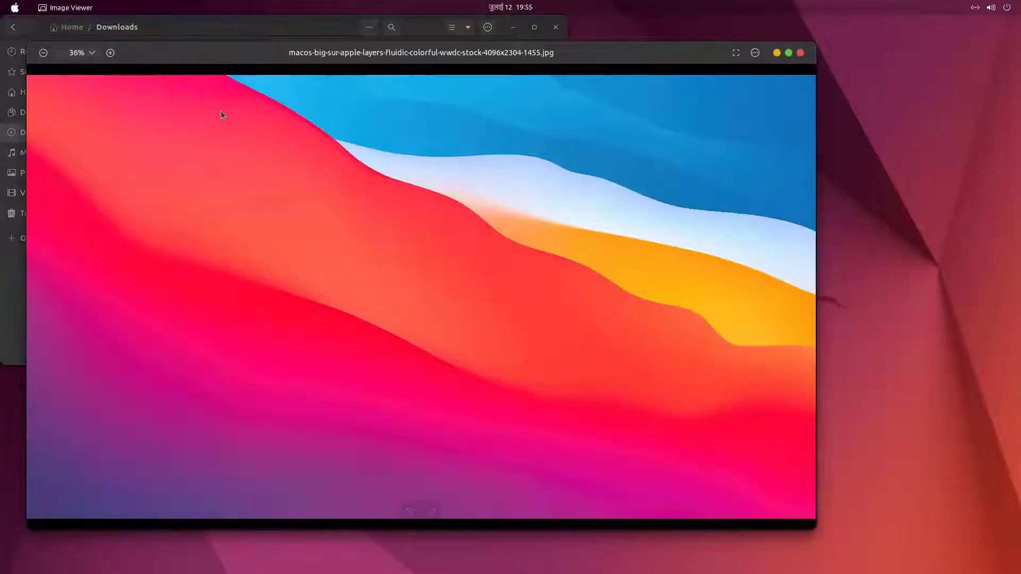
Set the Big Sur image as wallpaper, then close Image Viewer and Files
{"action": "right_click", "coordinate": [479, 191]}
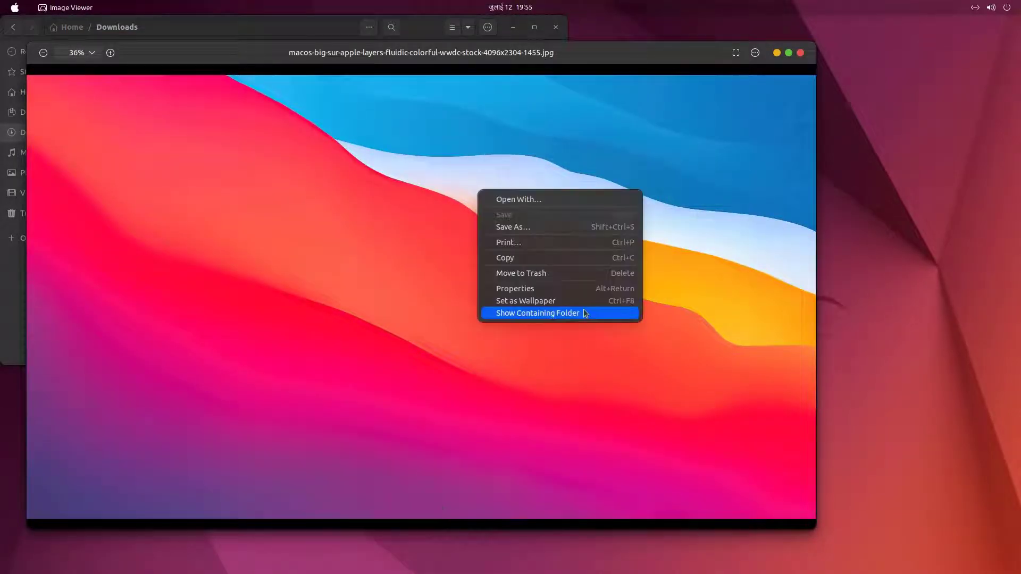
{"action": "left_click", "coordinate": [586, 303]}
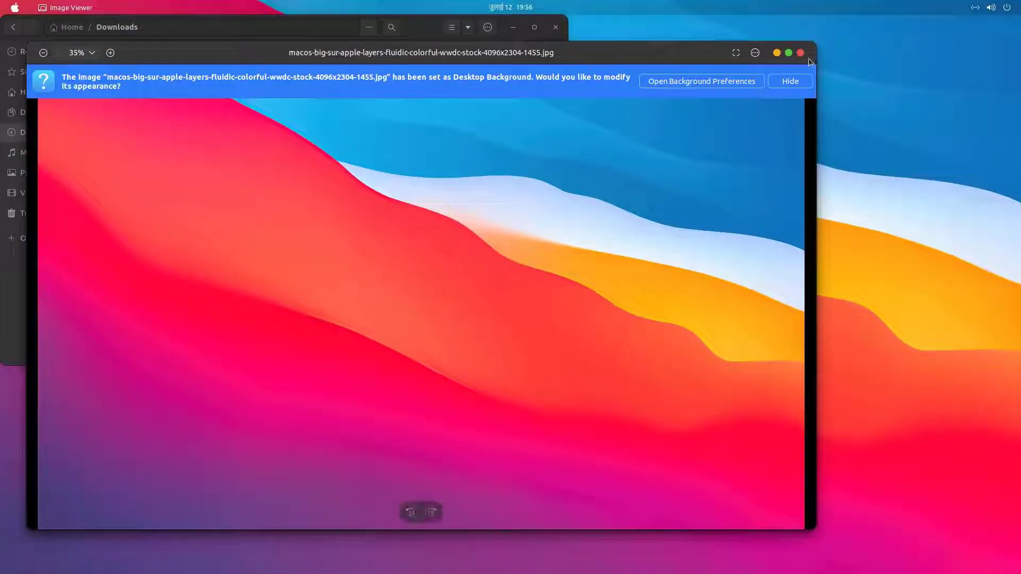
{"action": "left_click", "coordinate": [801, 53]}
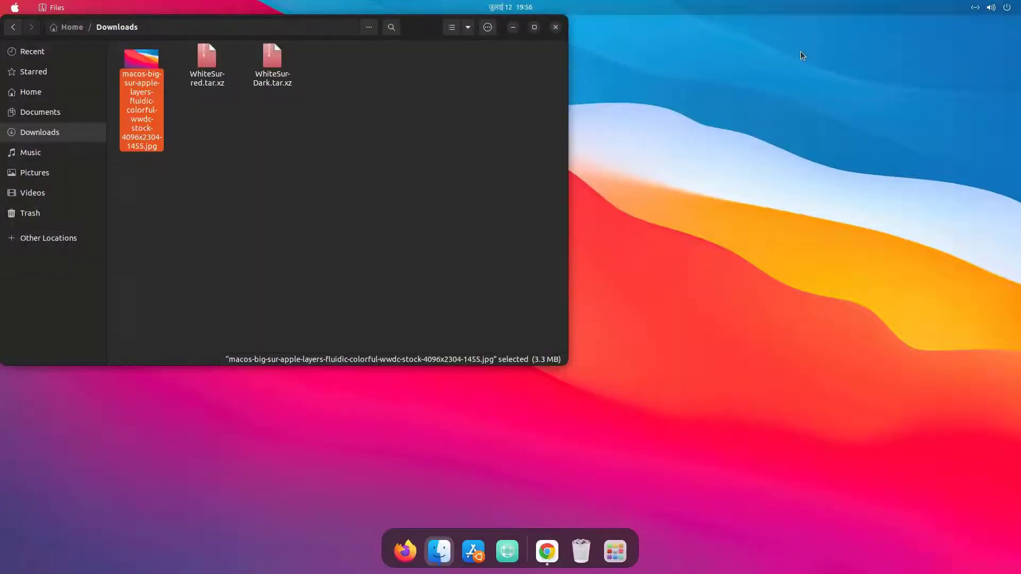
{"action": "key", "text": "ctrl+w"}
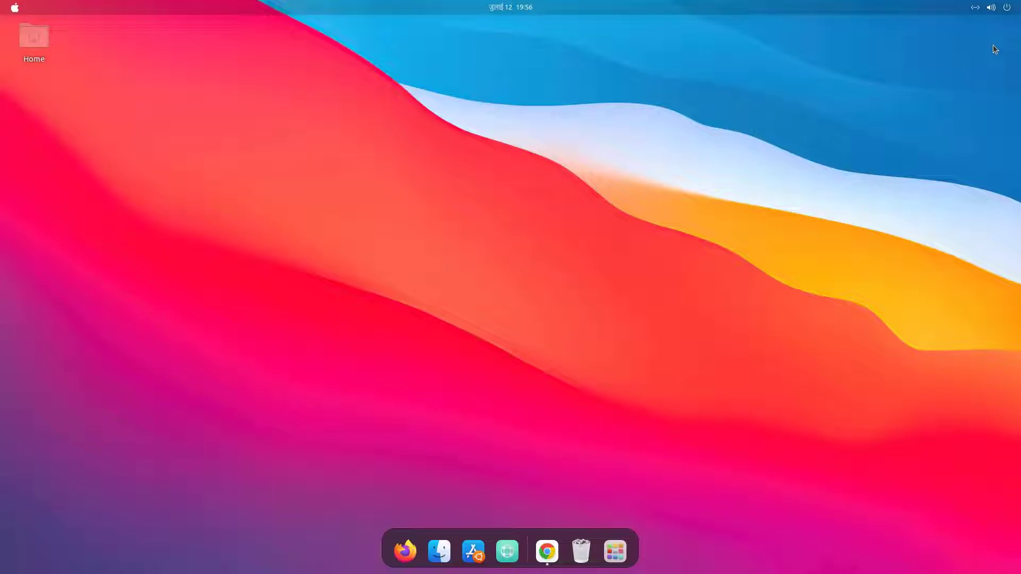
Log out, log back in with the password, and open Files at Home
{"action": "left_click", "coordinate": [1003, 10]}
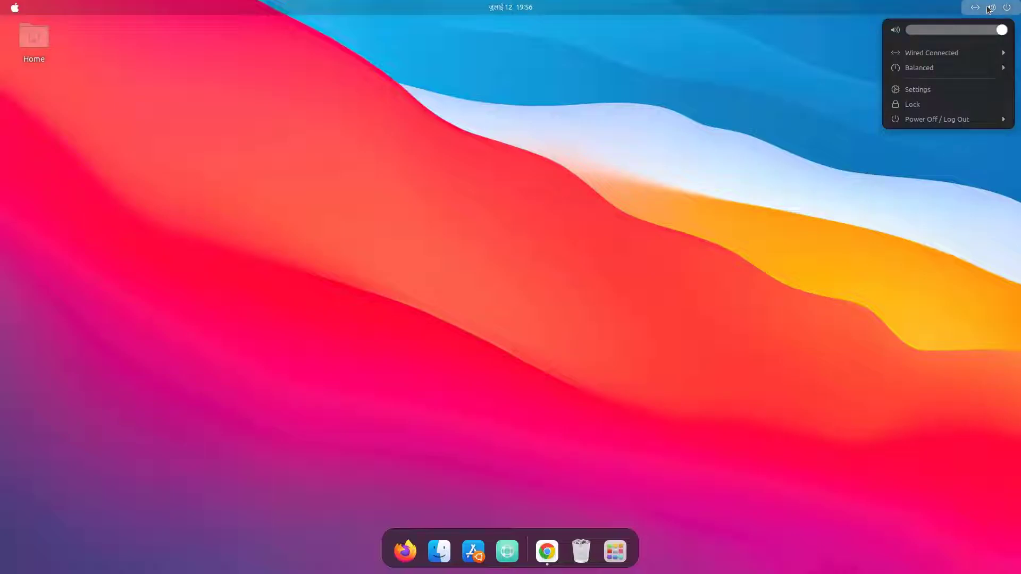
{"action": "left_click", "coordinate": [941, 118]}
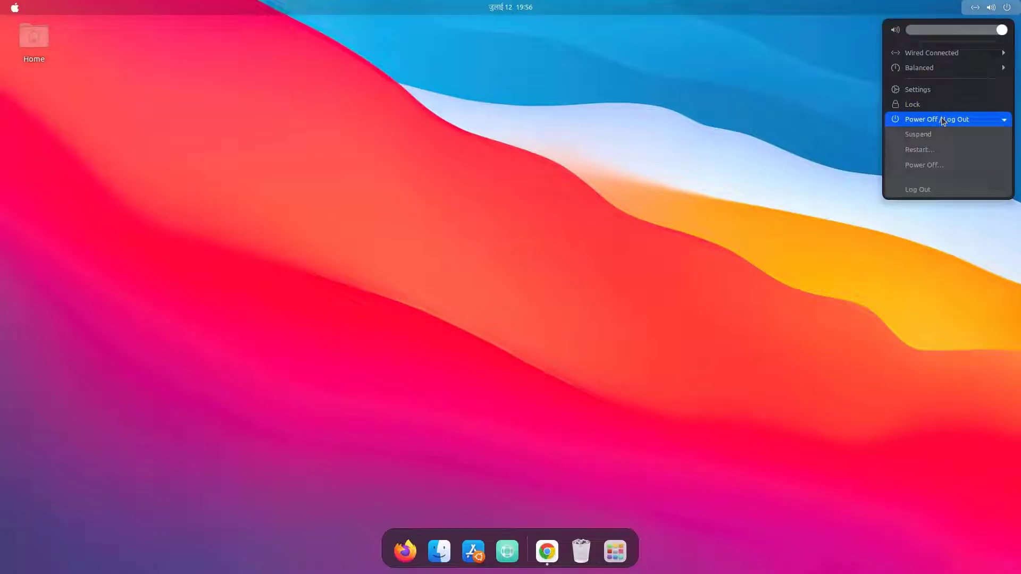
{"action": "left_click", "coordinate": [940, 189]}
{"action": "left_click", "coordinate": [586, 326]}
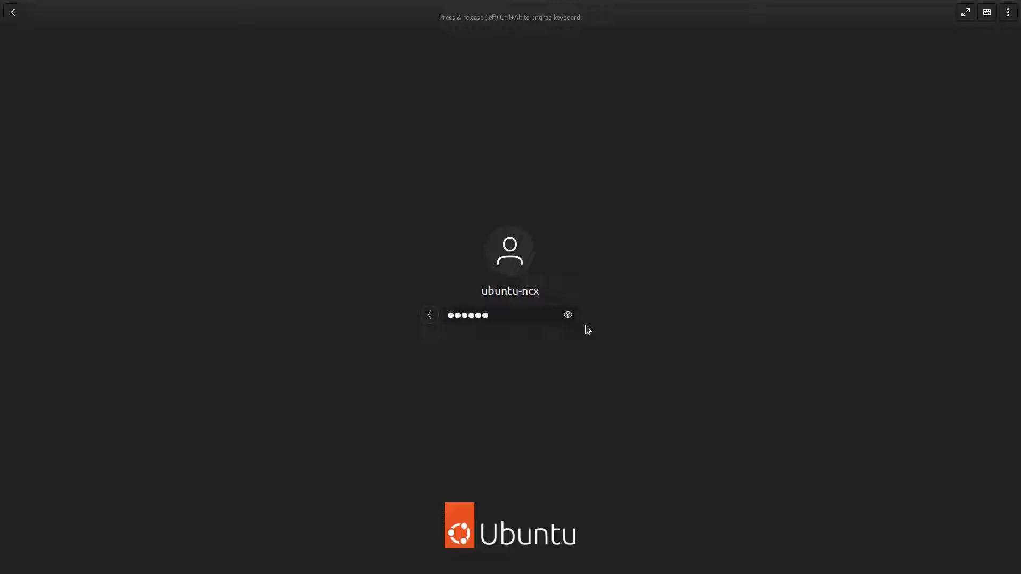
{"action": "key", "text": "Return"}
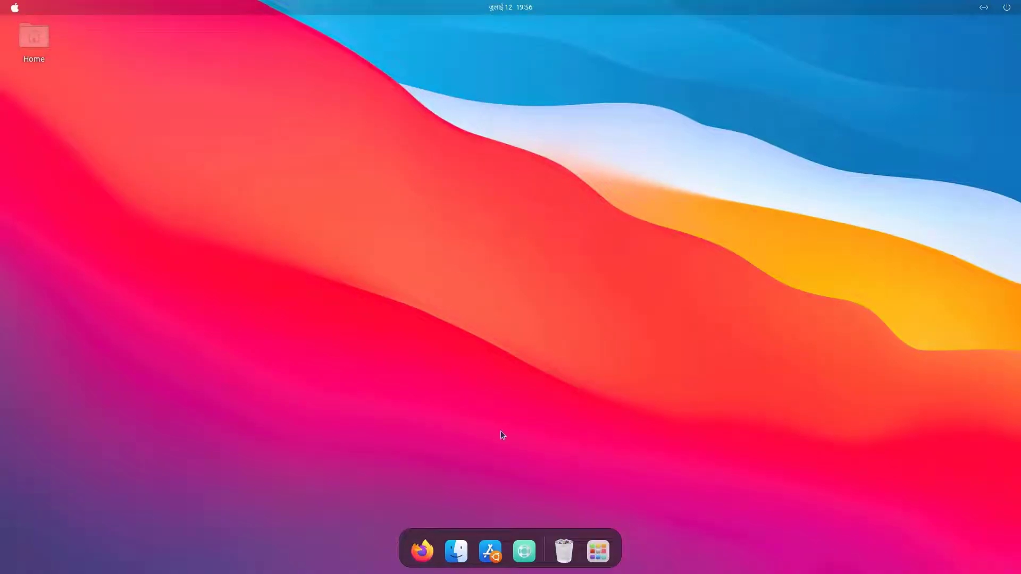
{"action": "left_click", "coordinate": [456, 550]}
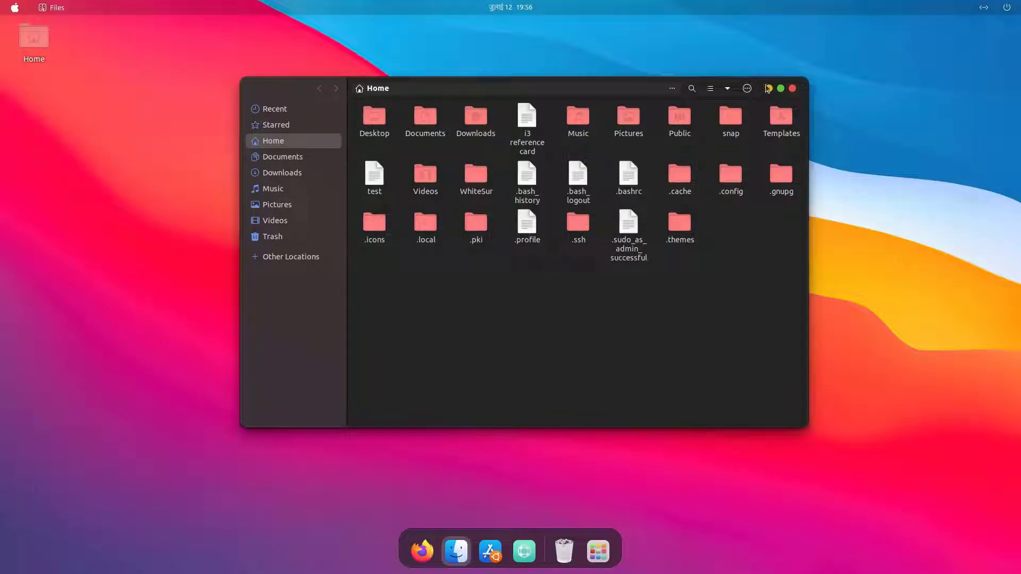
Launch GNOME Tweaks and set Window Titlebars button placement to Left
{"action": "left_click", "coordinate": [594, 557]}
{"action": "type", "text": "tweak"}
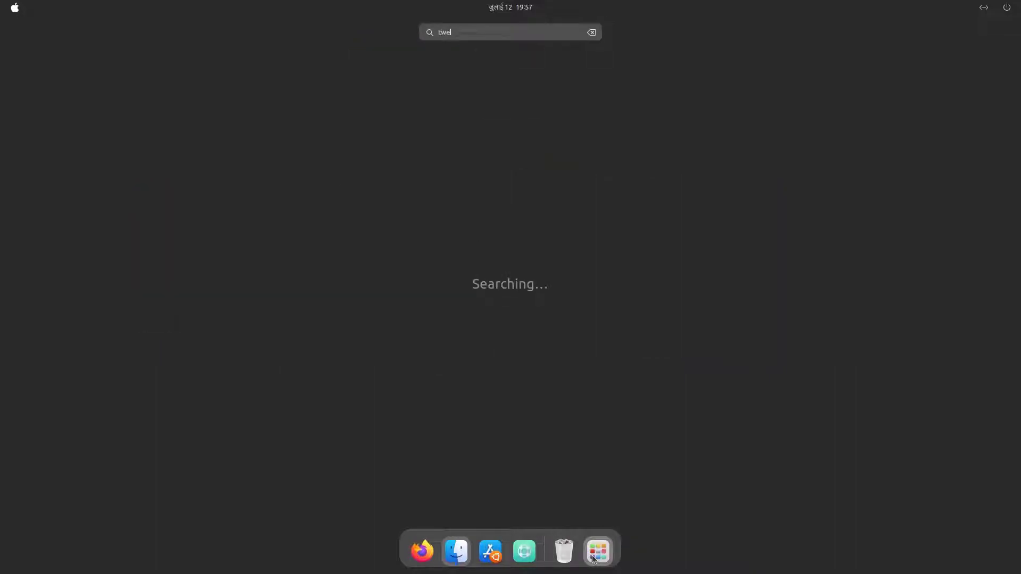
{"action": "key", "text": "Escape"}
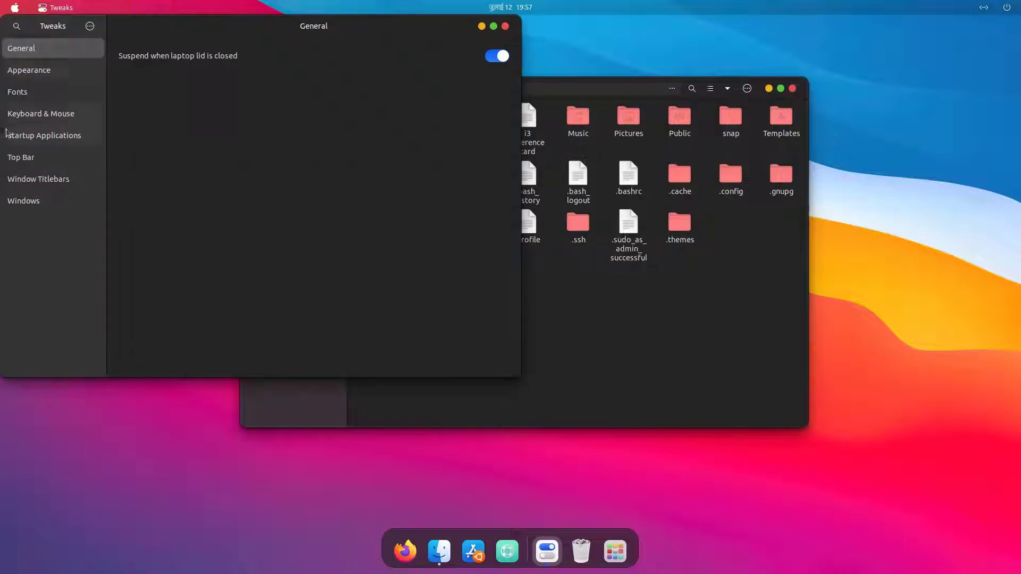
{"action": "left_click", "coordinate": [56, 188]}
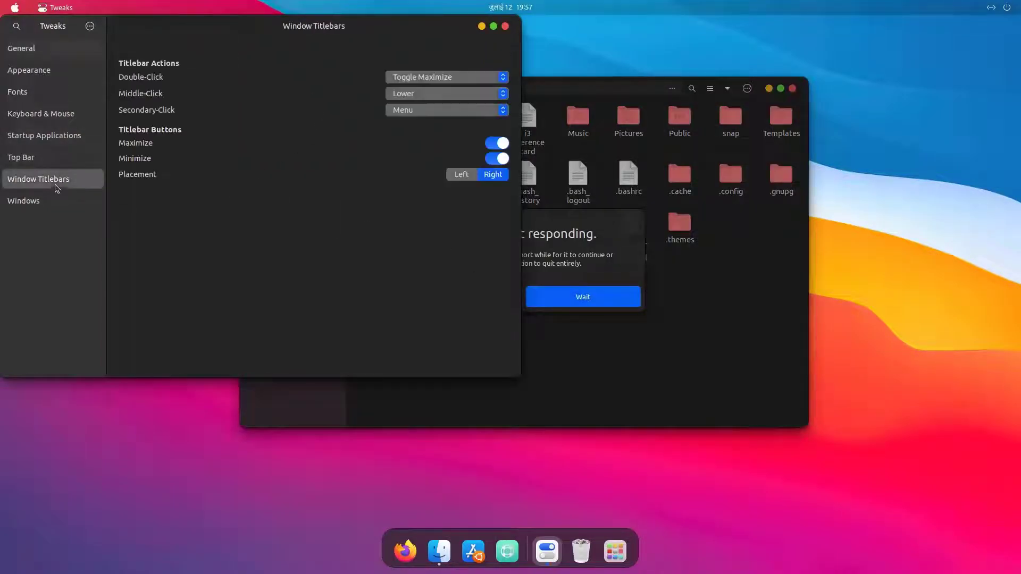
{"action": "left_click", "coordinate": [461, 175]}
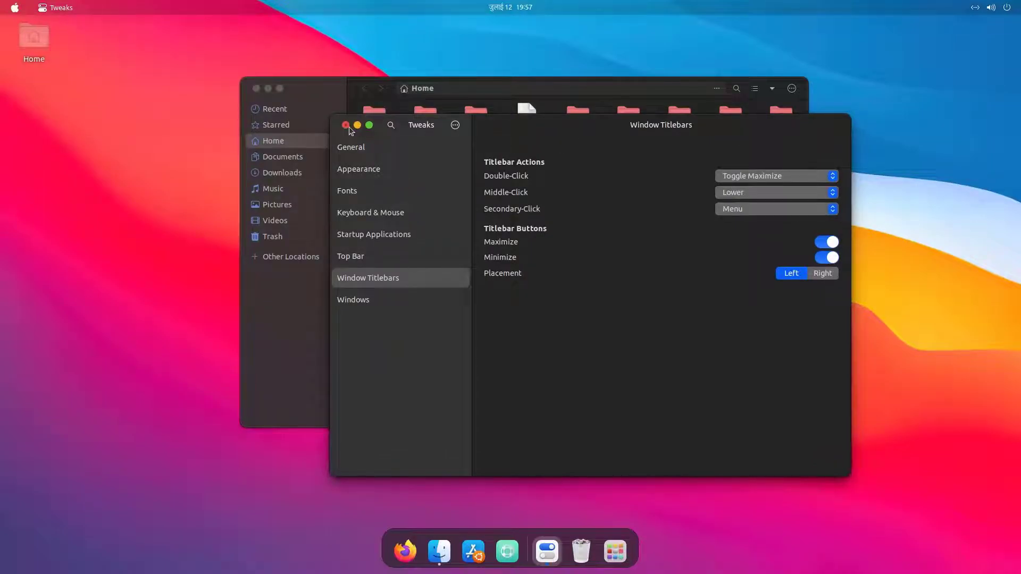
Close the Tweaks and Files windows to leave the bare desktop
{"action": "left_click", "coordinate": [347, 126]}
{"action": "left_click_drag", "start_coordinate": [483, 96], "coordinate": [444, 87]}
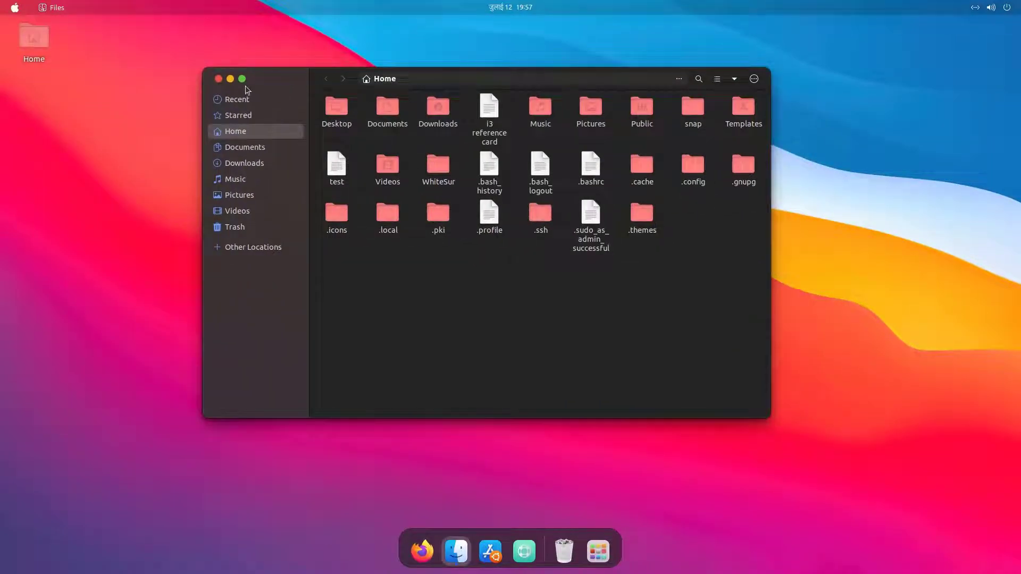
{"action": "left_click", "coordinate": [219, 79]}
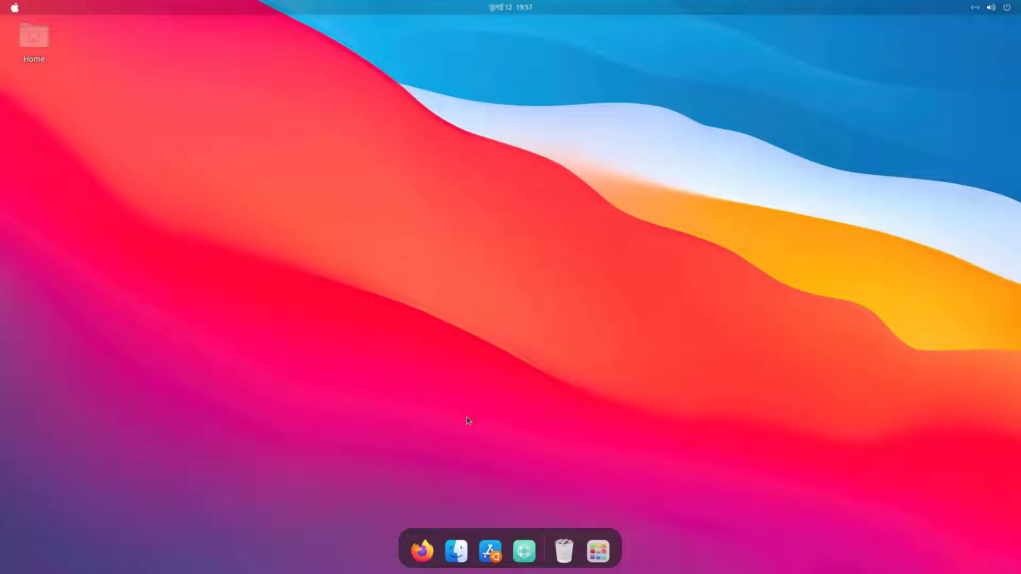
Reopen Files on Home, centre it, then preview the app grid and system menu
{"action": "left_click", "coordinate": [456, 551]}
{"action": "left_click_drag", "start_coordinate": [272, 28], "coordinate": [513, 61]}
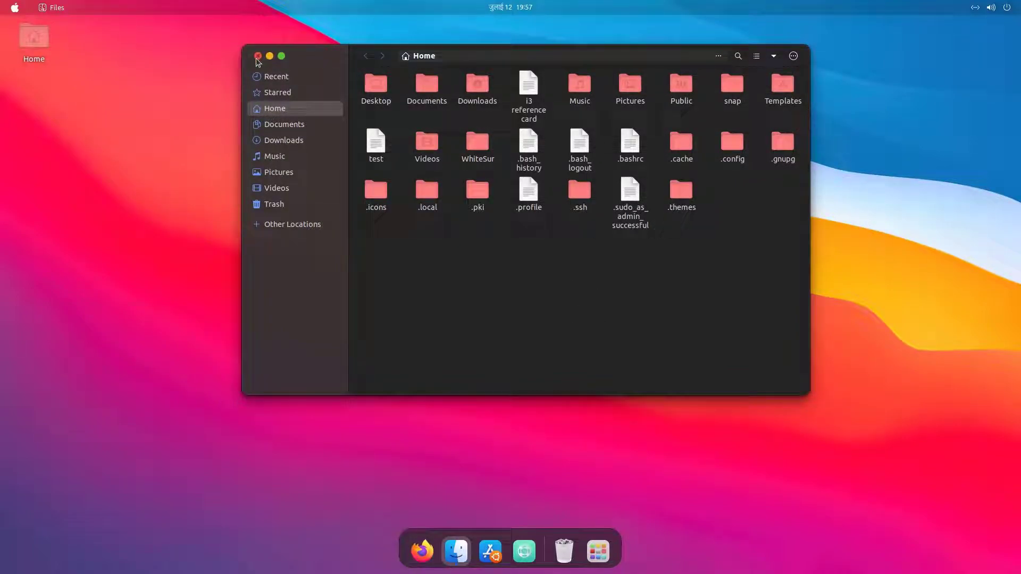
{"action": "left_click", "coordinate": [597, 551]}
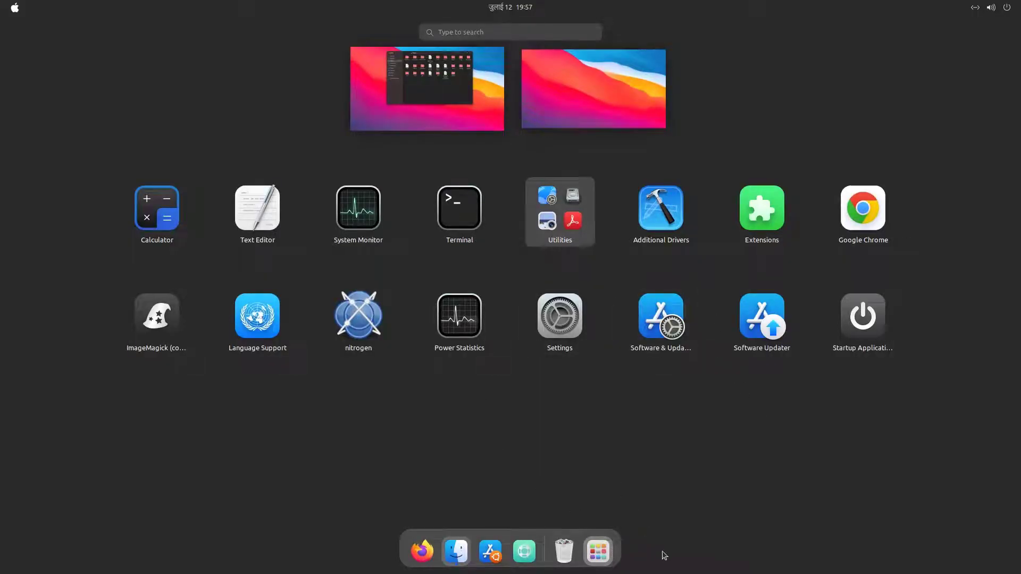
{"action": "left_click", "coordinate": [599, 550]}
{"action": "left_click", "coordinate": [1007, 7]}
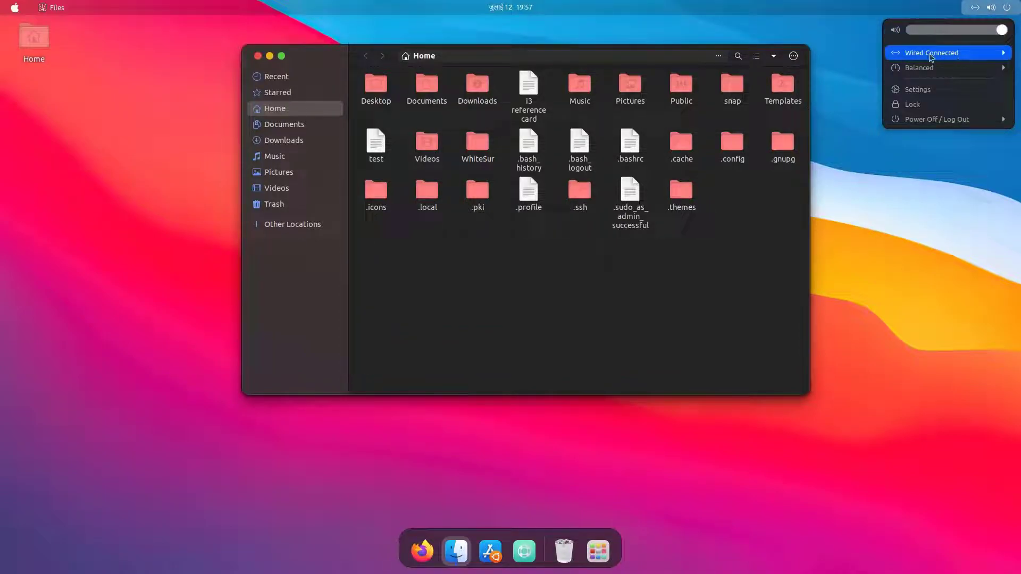
{"action": "left_click", "coordinate": [830, 135]}
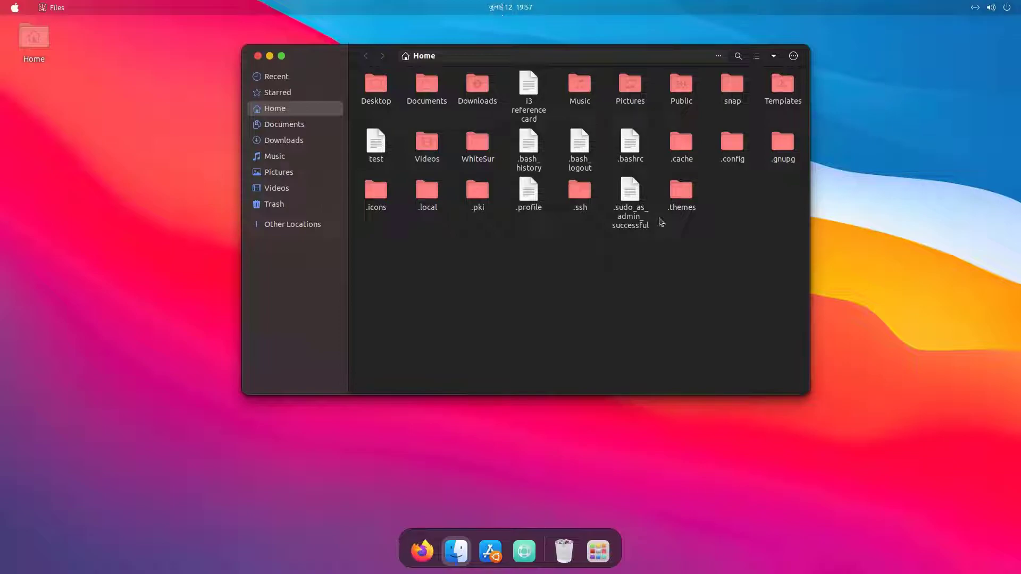